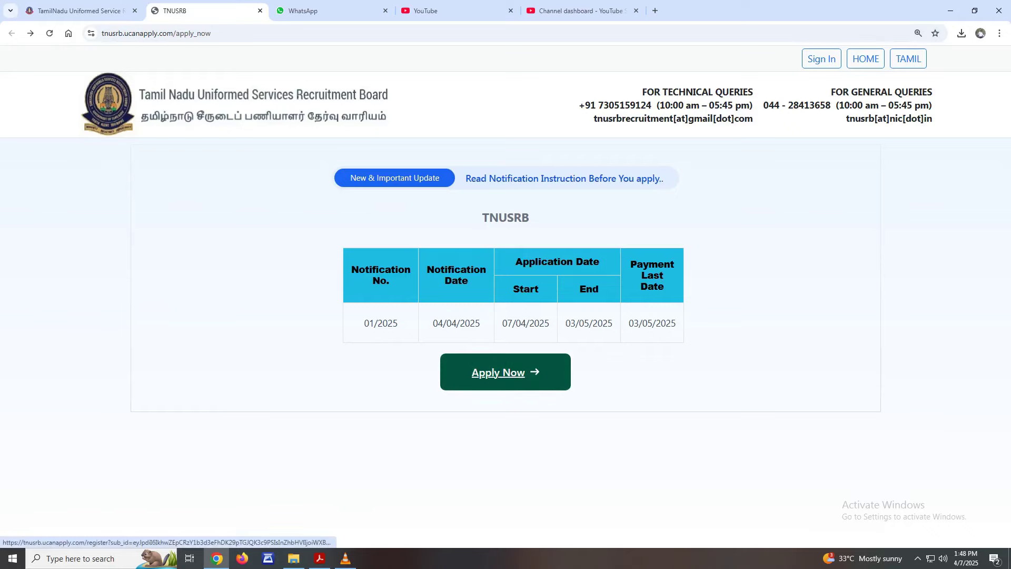
In the notification PDF, select the Rs.500 and Rs.1000 examination fees on page 23, then return to page 1
click(320, 558)
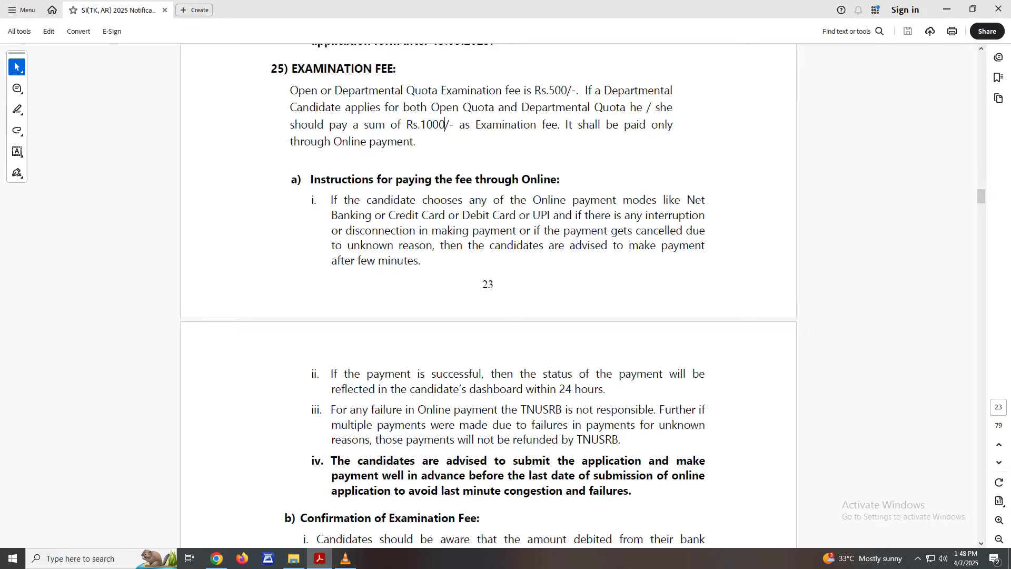
drag(549, 90, 567, 90)
drag(448, 125, 417, 125)
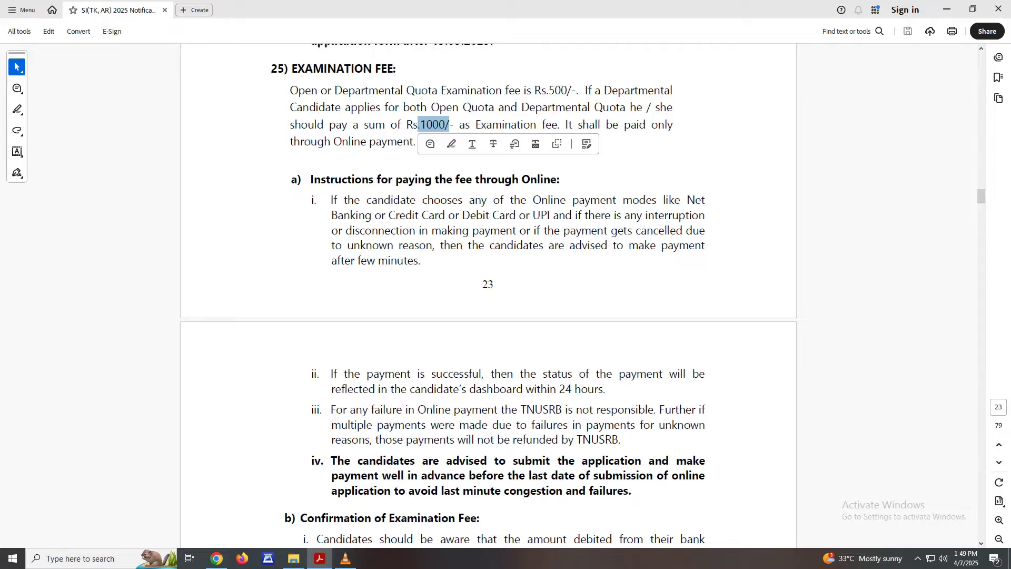
scroll(488, 295, up, 20)
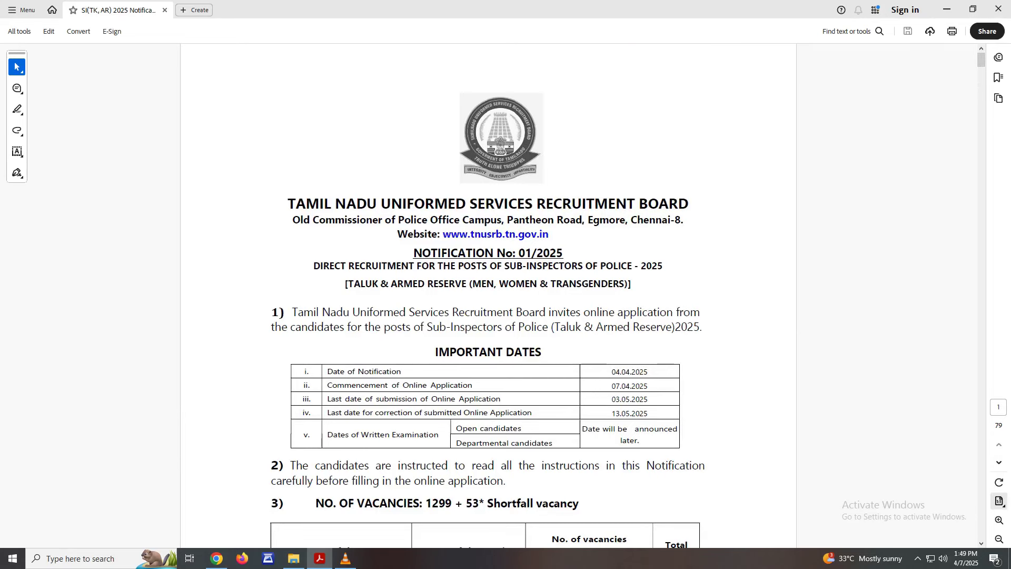
Zoom in on the Important Dates table and select the 03.05.2025 submission deadline
click(998, 520)
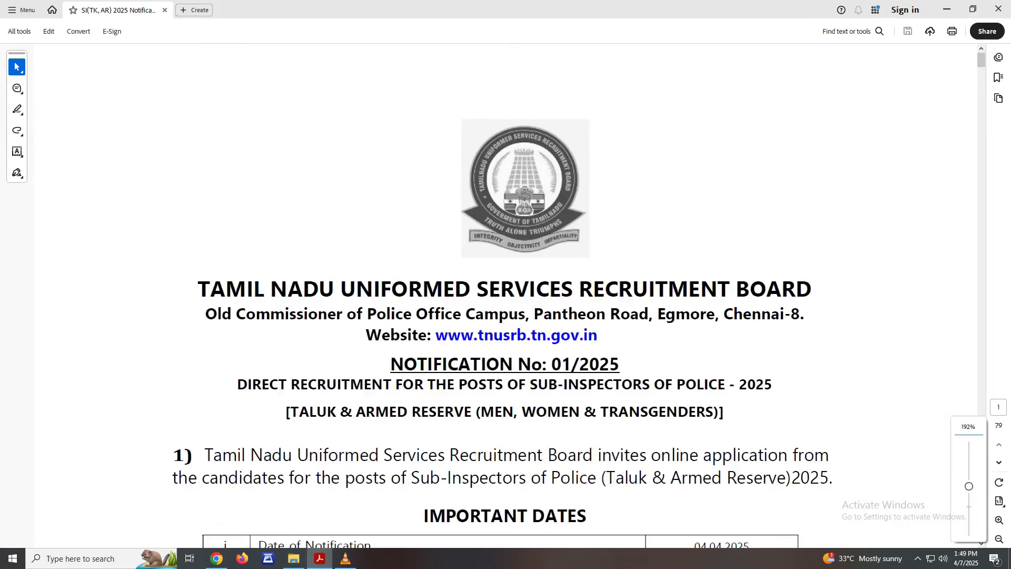
scroll(505, 295, down, 5)
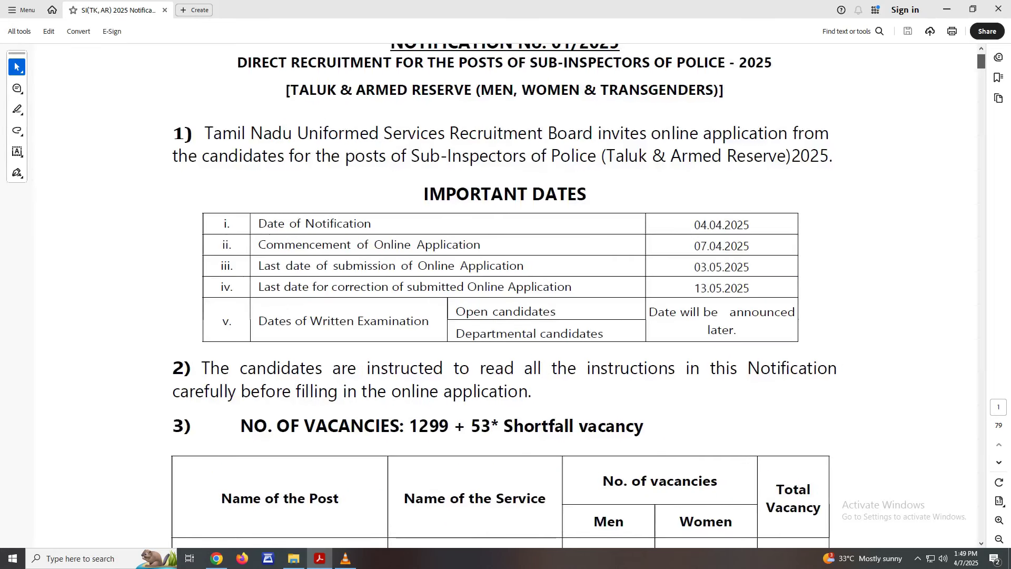
drag(696, 245, 700, 288)
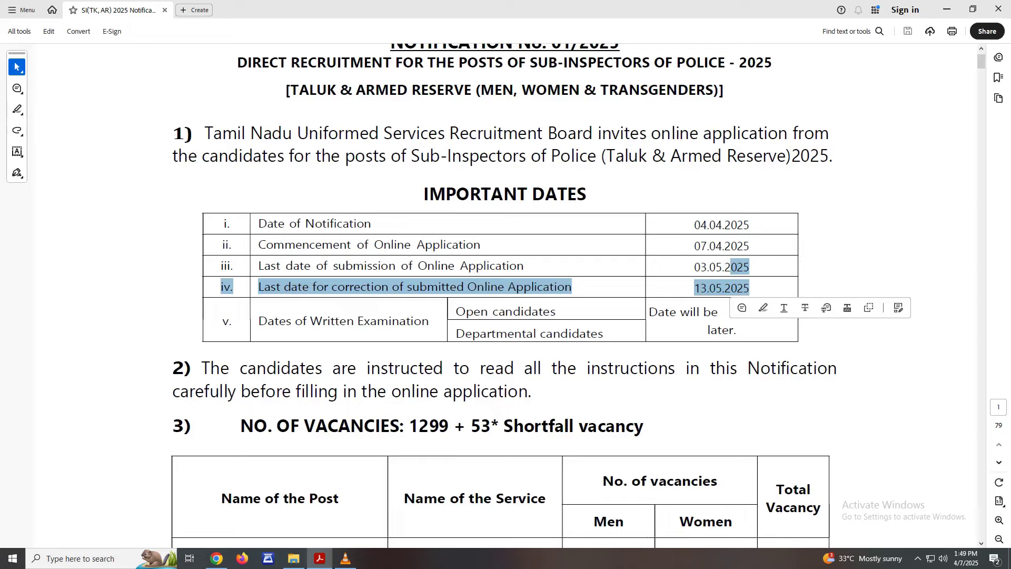
click(700, 288)
double_click(695, 267)
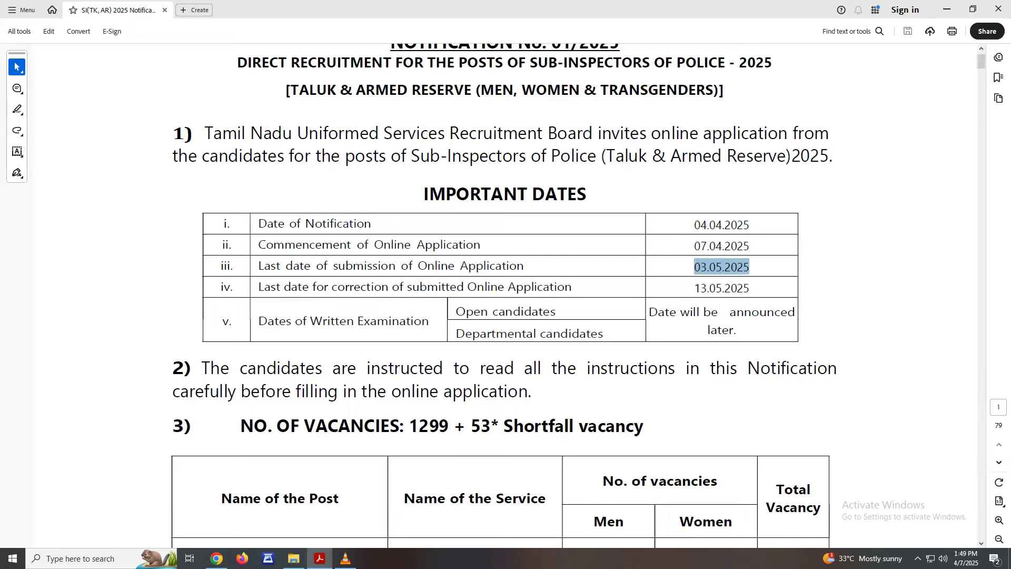
Select the vacancy totals 909 (men) and 390 (women), then return to the TNUSRB apply page
scroll(695, 267, down, 2)
scroll(506, 295, down, 10)
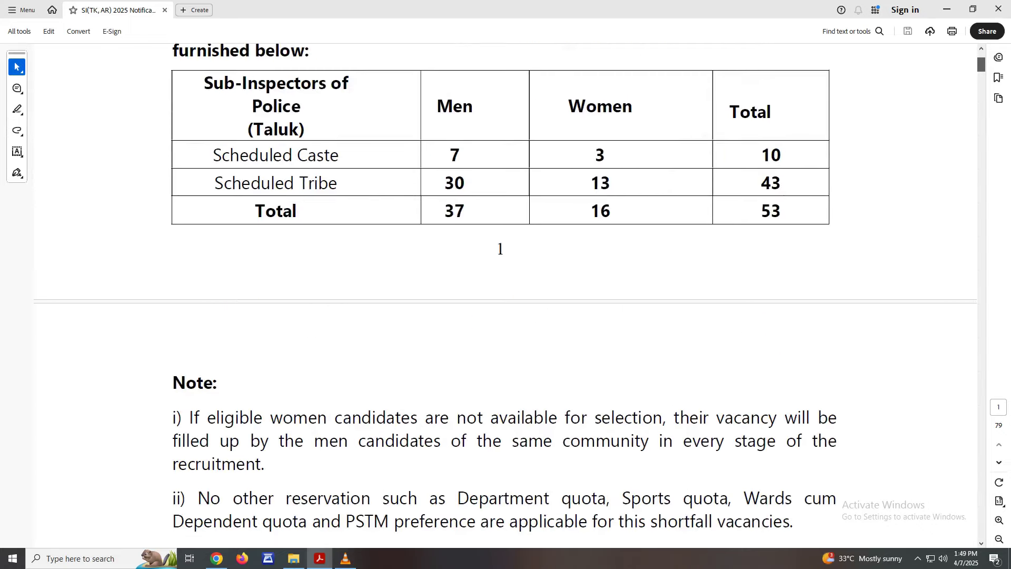
scroll(506, 295, up, 6)
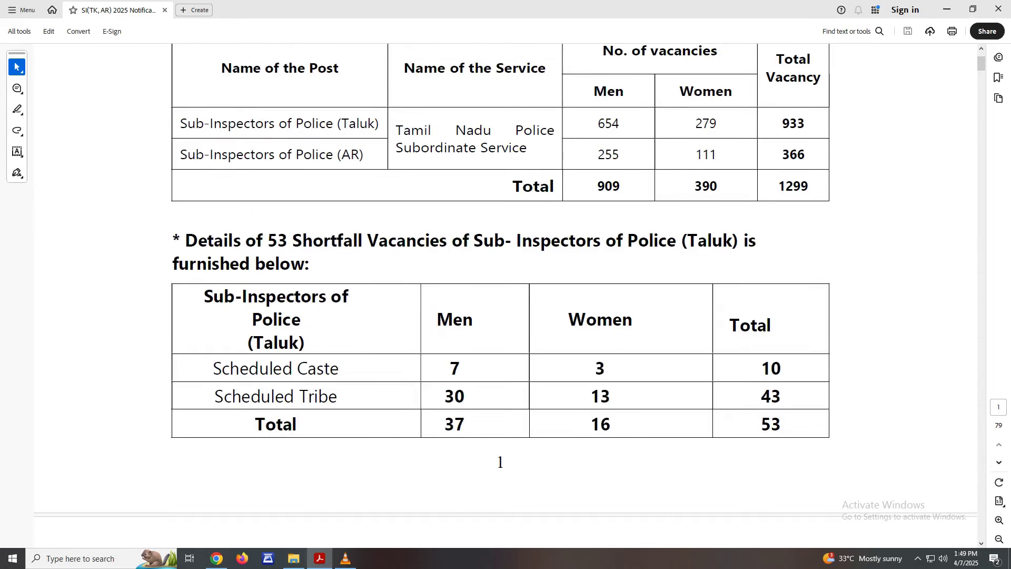
double_click(608, 186)
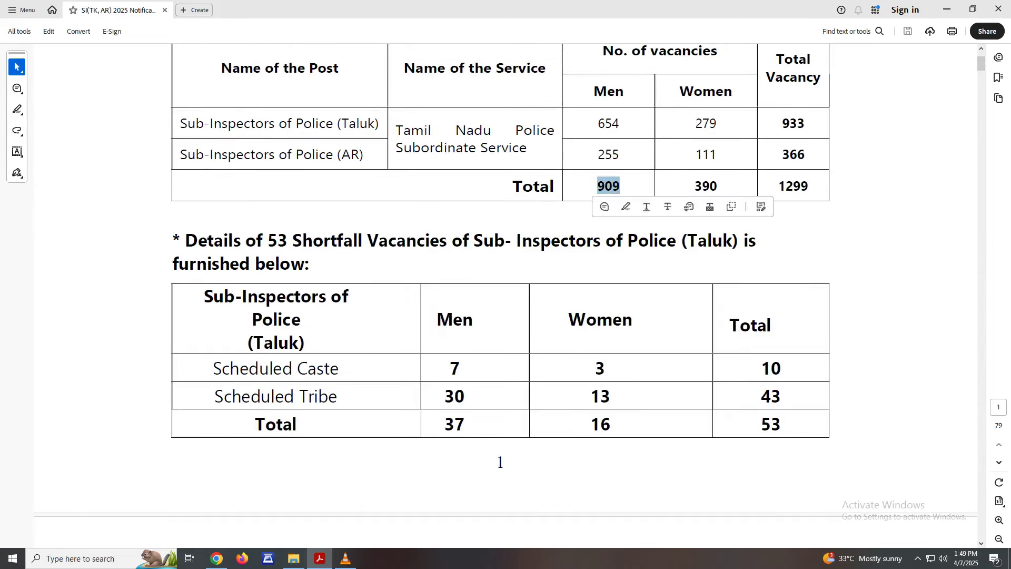
drag(718, 186, 694, 186)
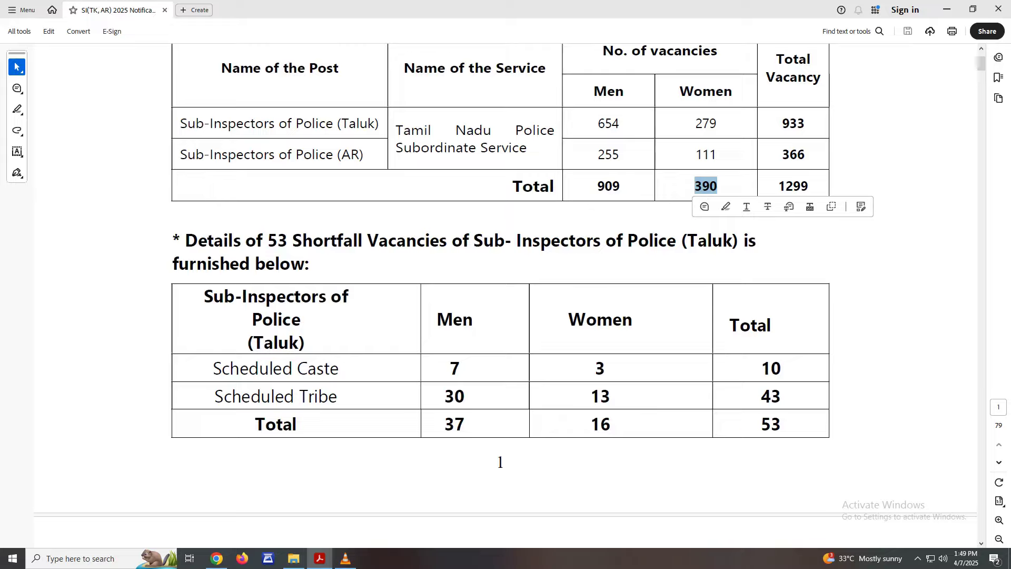
click(217, 558)
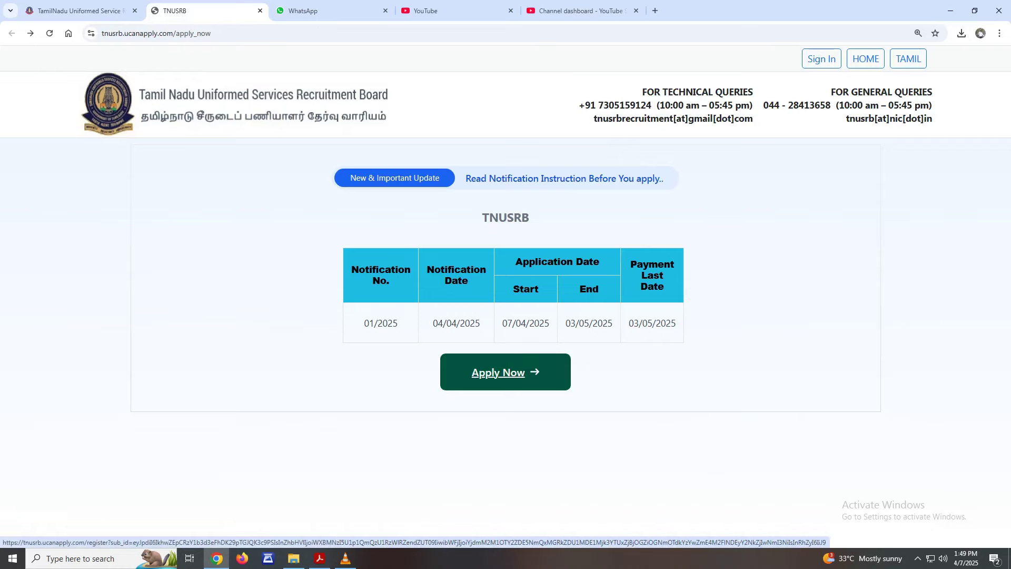
Start registration with Apply Now, enter the email ID and request its verification
click(505, 372)
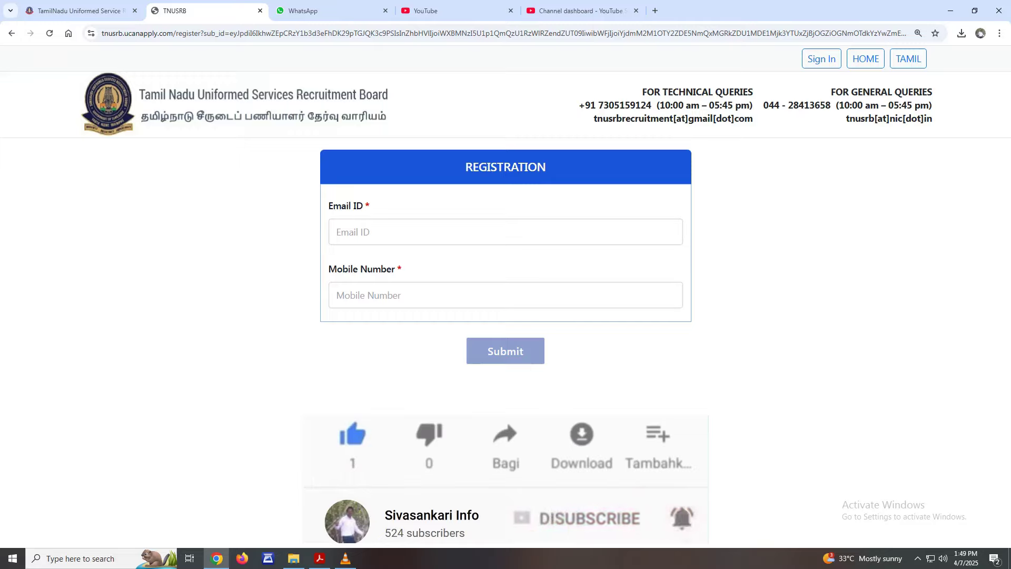
click(337, 232)
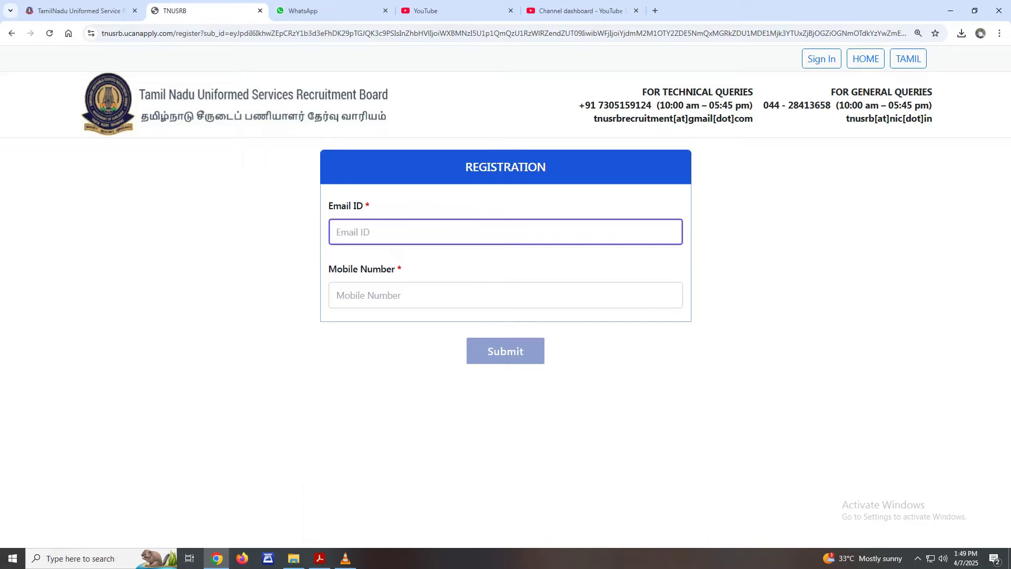
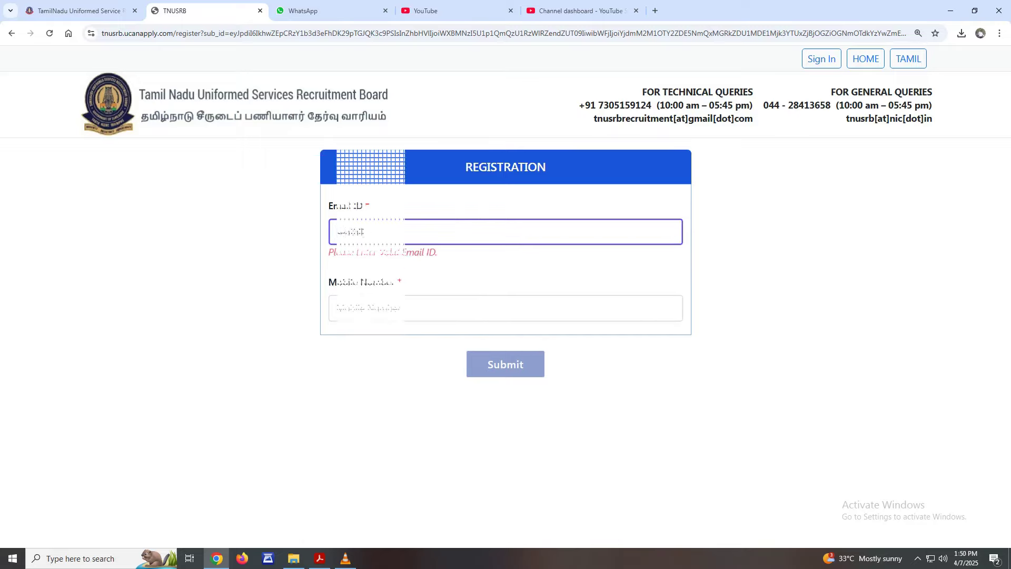
key(Tab)
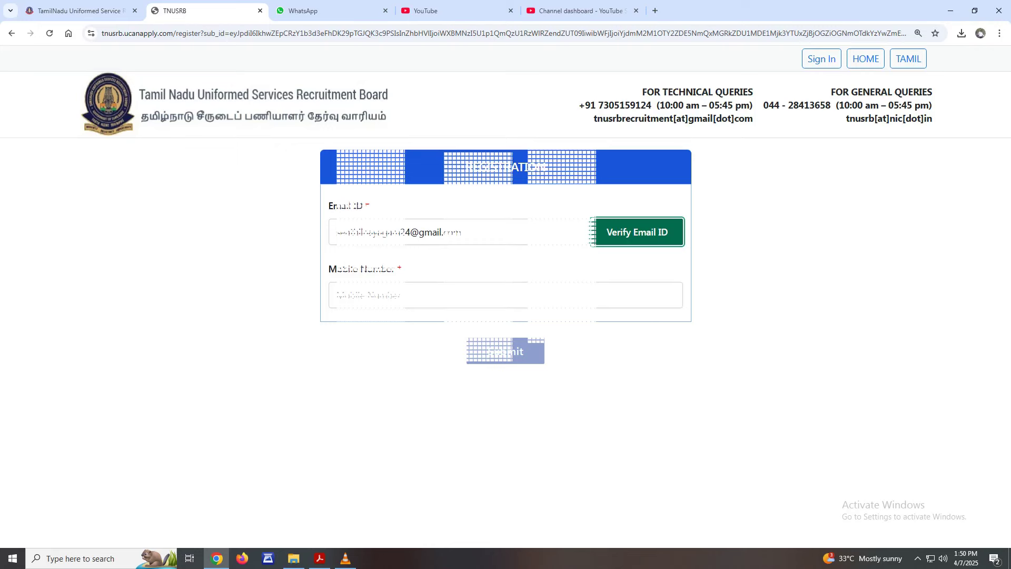
key(Return)
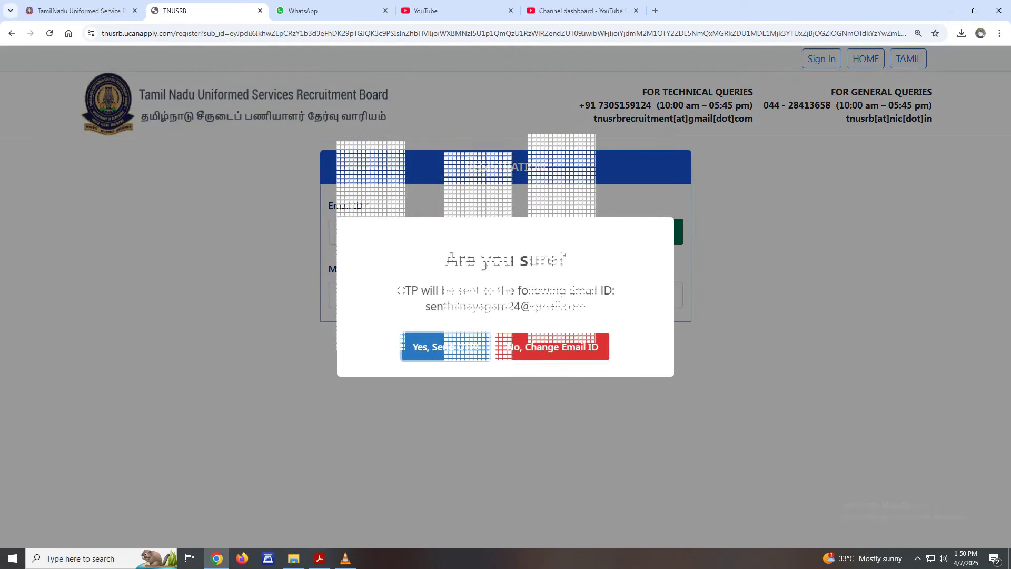
Confirm sending the OTP, then enter the four-digit emailed OTP to verify the email ID
key(Return)
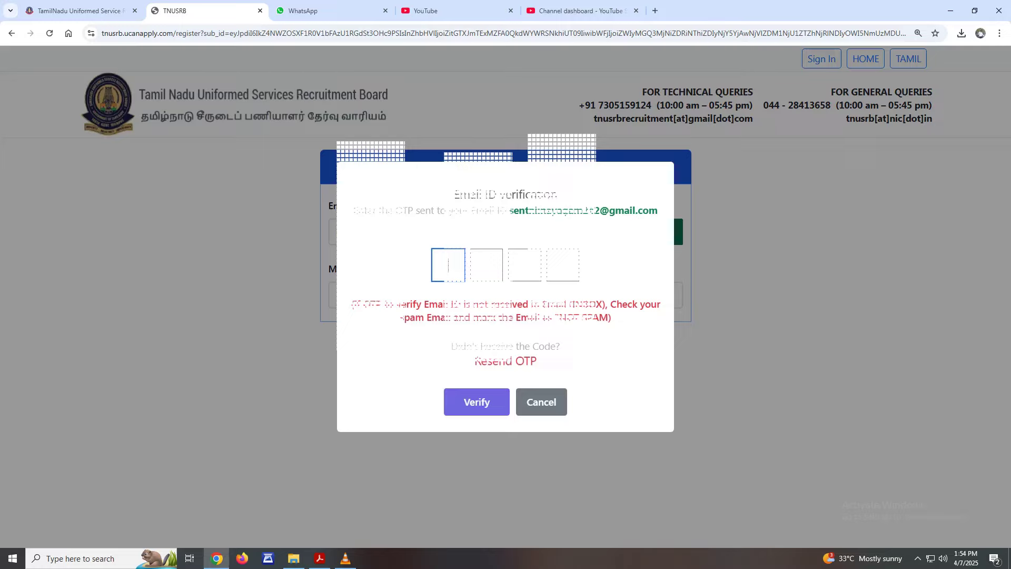
key(Return)
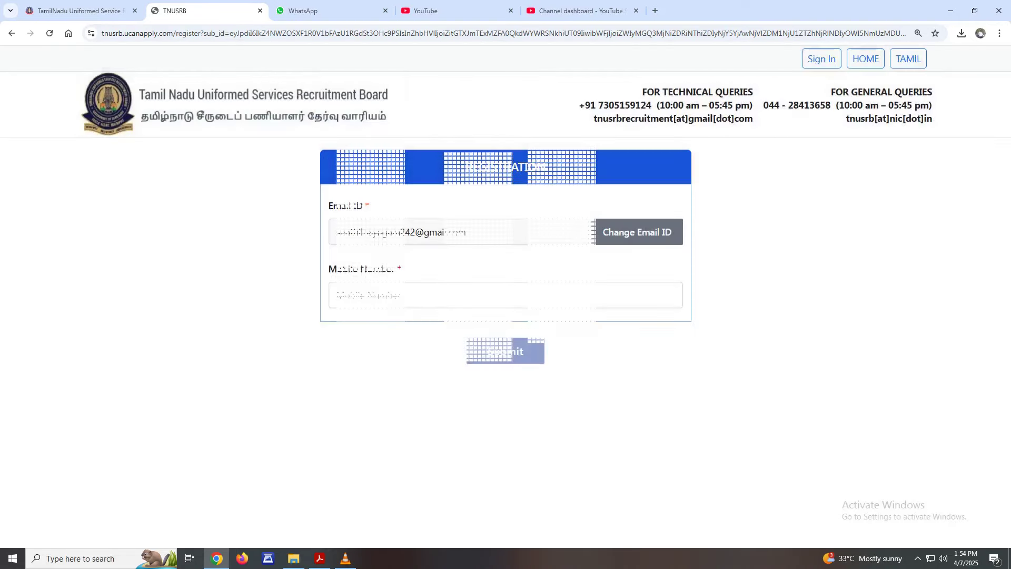
Enter the mobile number and request an OTP to verify it
click(505, 294)
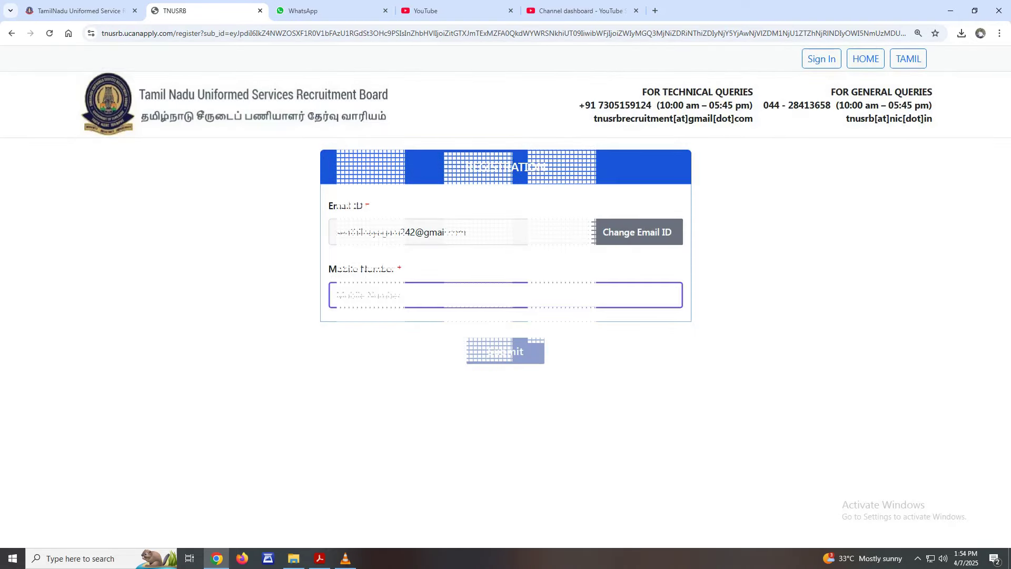
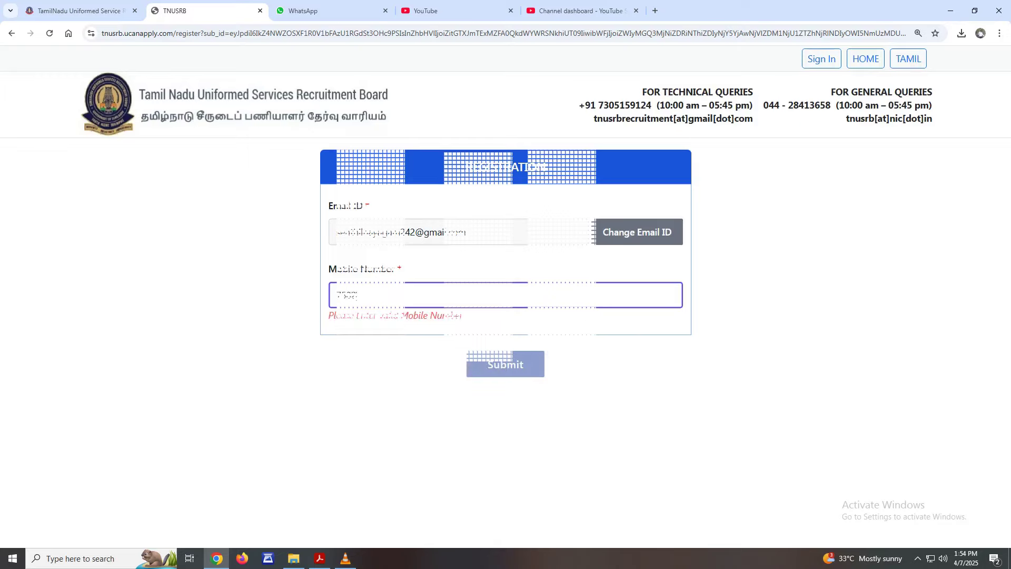
click(626, 294)
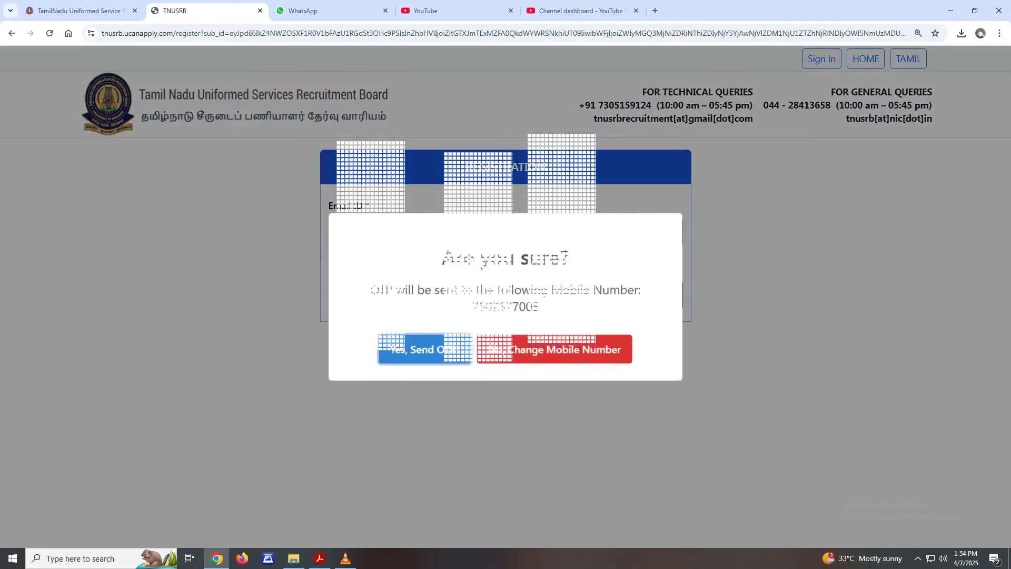
click(419, 348)
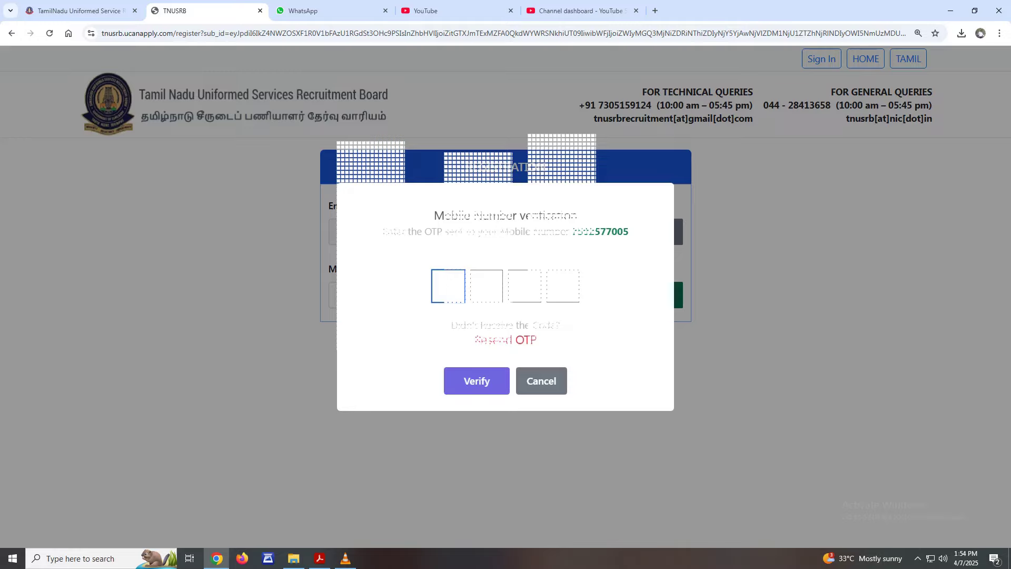
Enter the mobile OTP to verify the number and dismiss the confirmation message
key(Return)
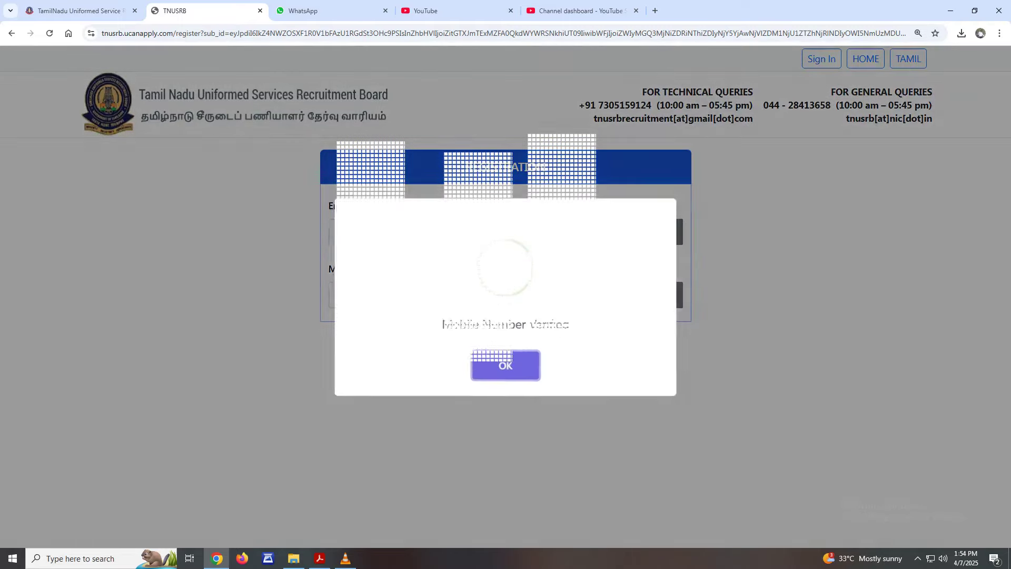
key(Return)
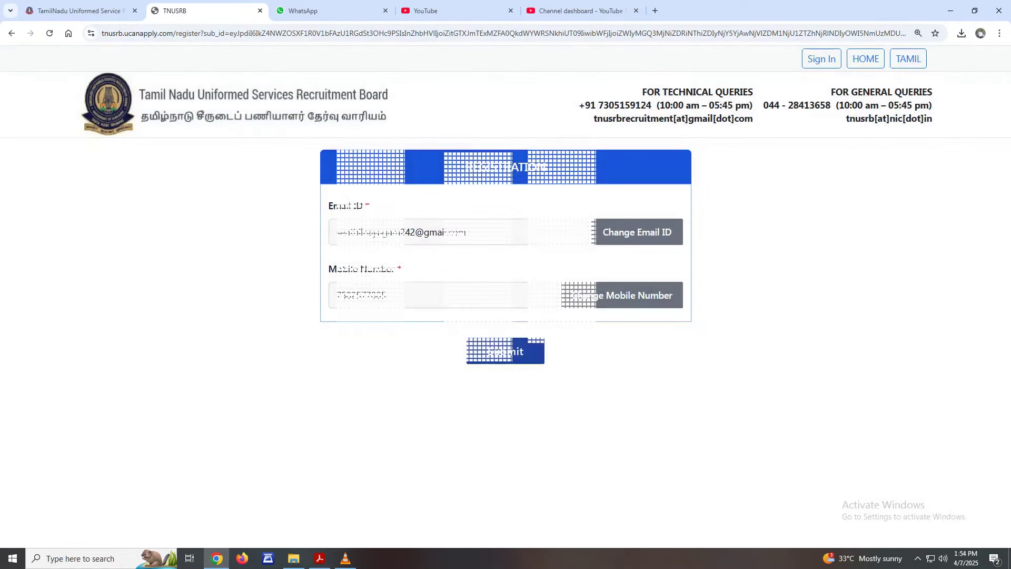
Submit the basic registration and acknowledge the completion message
key(Return)
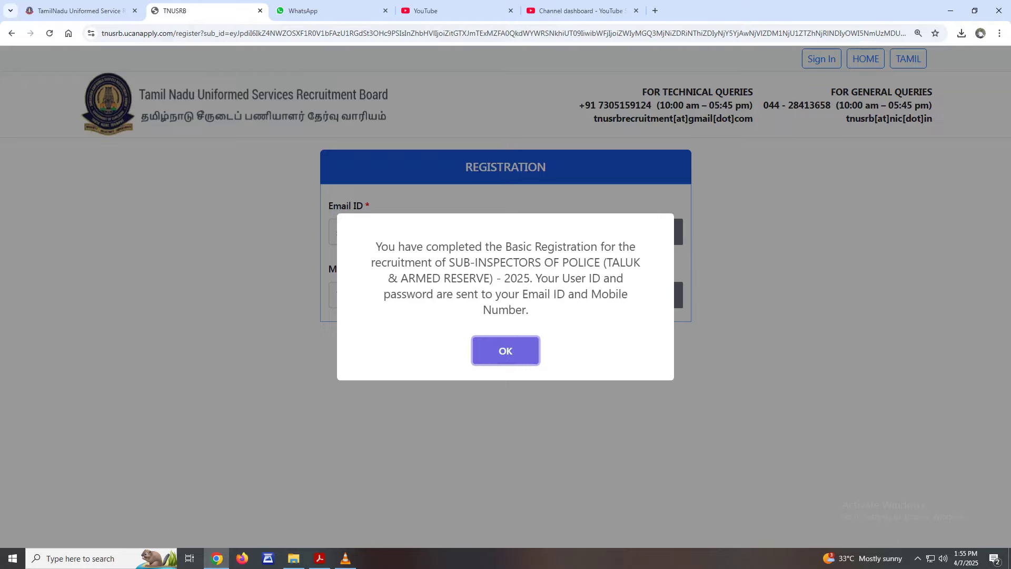
key(Return)
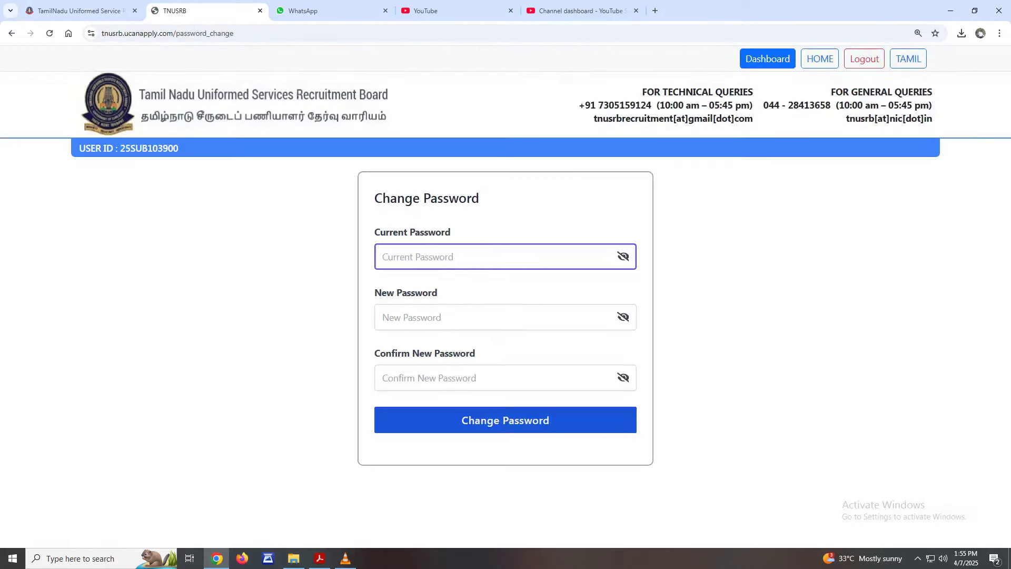
Enter the current password, set and confirm a new password, and submit the Change Password form
key(Return)
text(•••)
key(BackSpace)
key(BackSpace)
key(BackSpace)
click(623, 256)
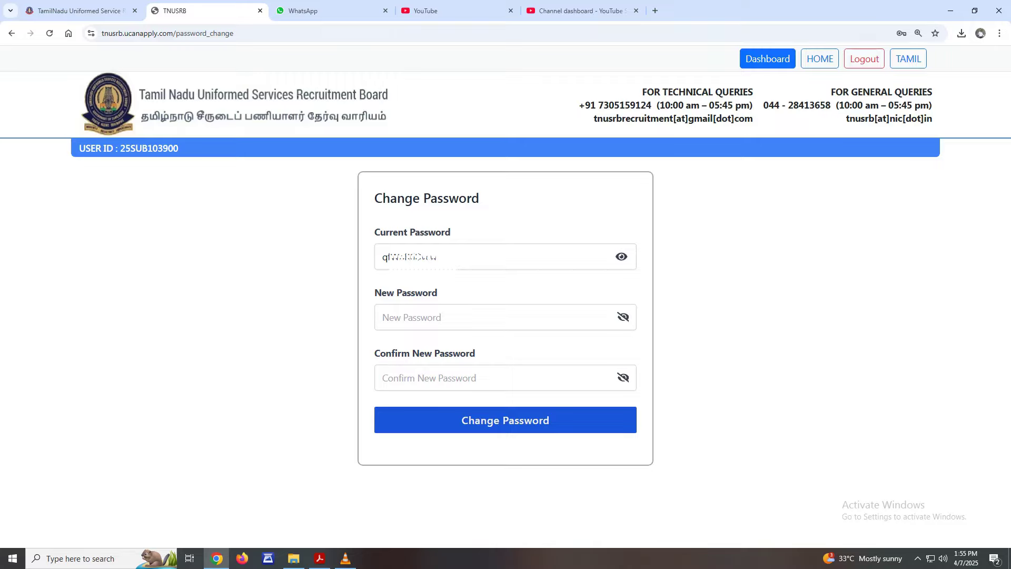
click(453, 317)
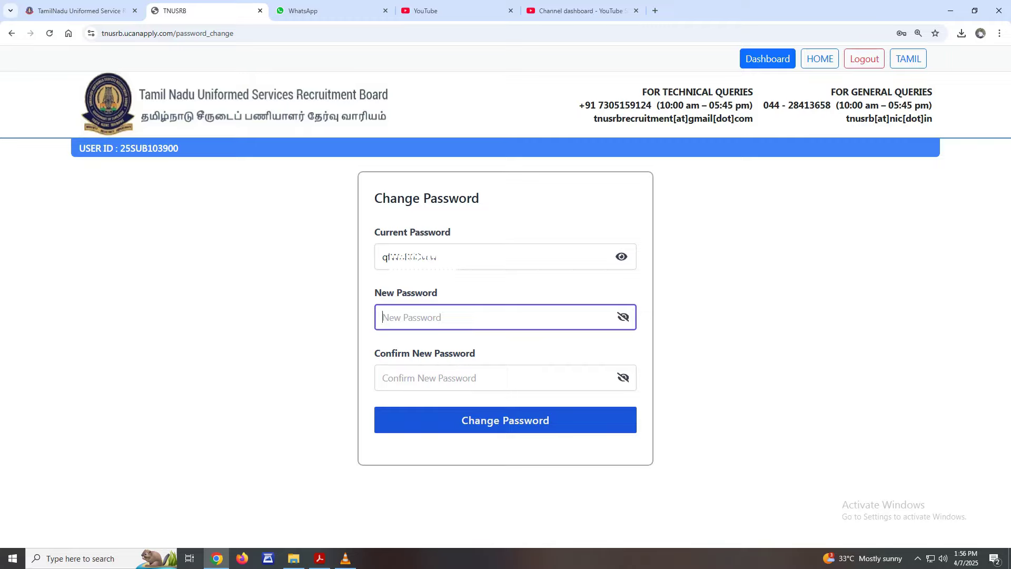
text(q********)
key(Tab)
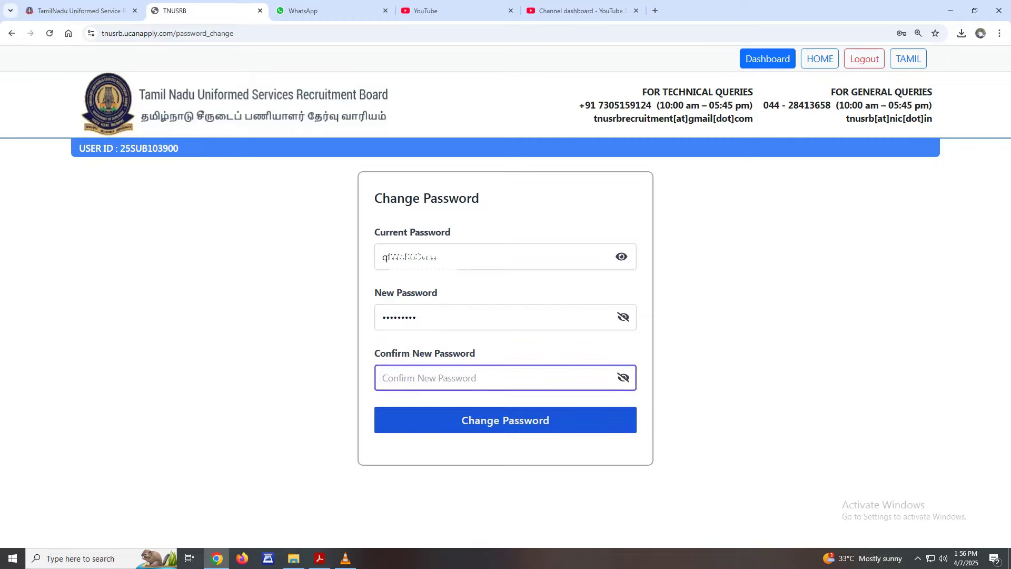
text(*********)
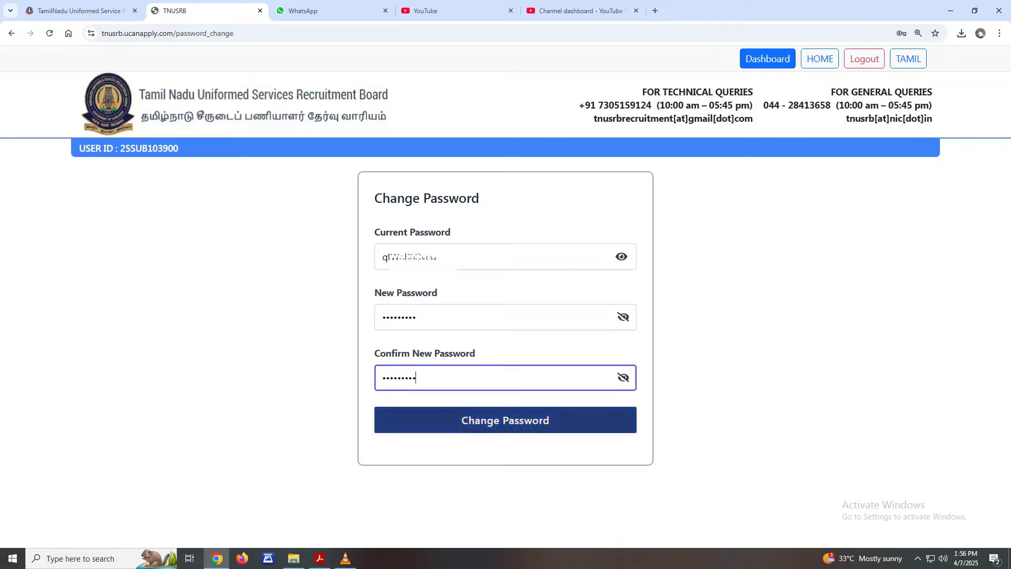
key(Return)
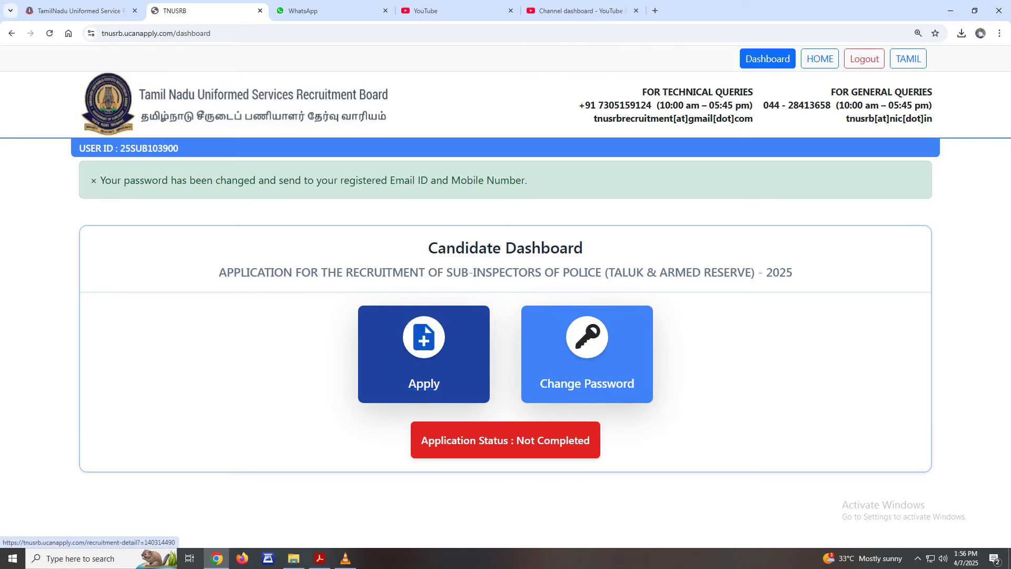
Start the Sub-Inspector application and read through the Important Instructions, noting the written exam date
click(424, 354)
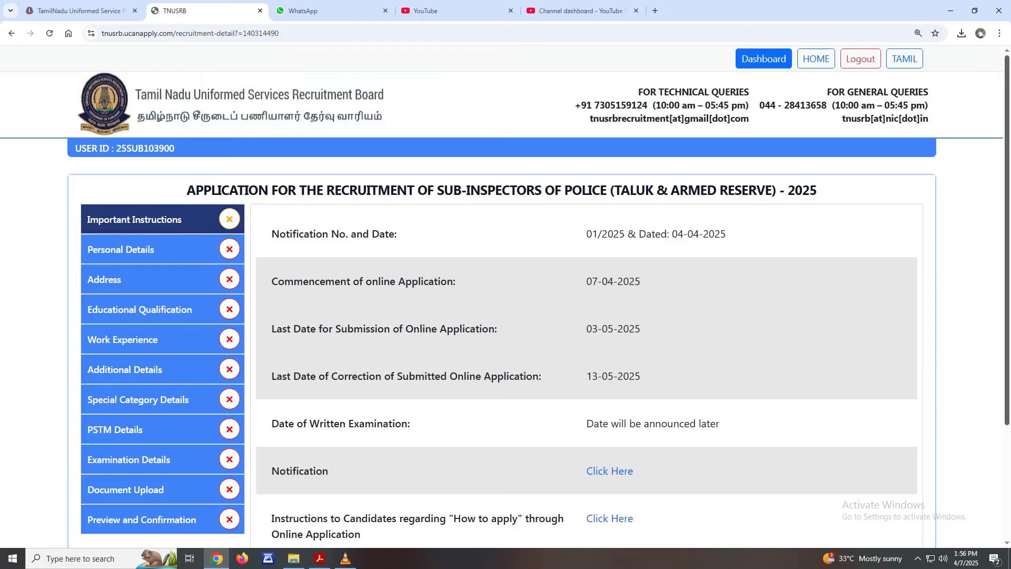
scroll(537, 354, down, 1)
scroll(538, 354, up, 1)
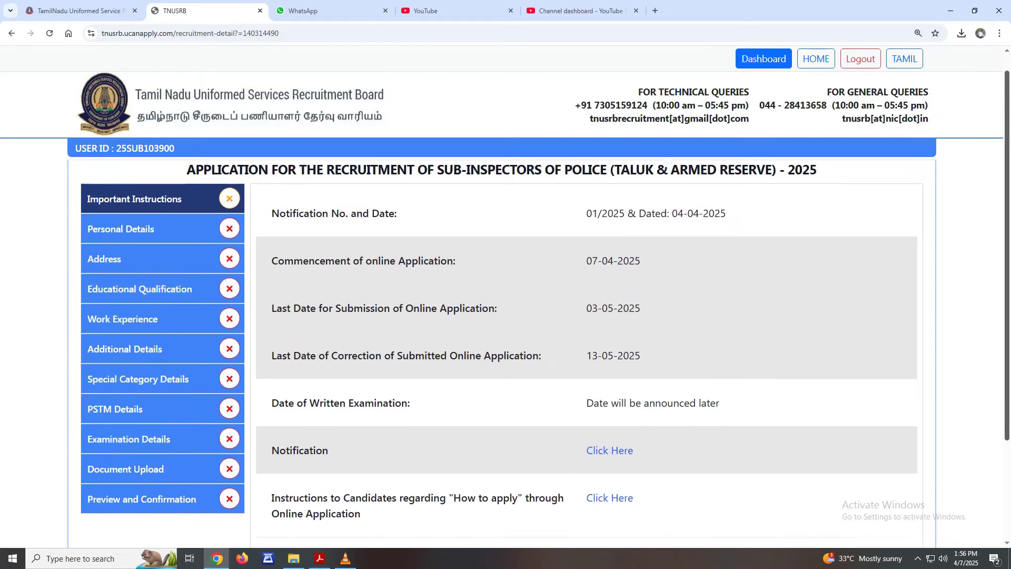
scroll(538, 348, down, 2)
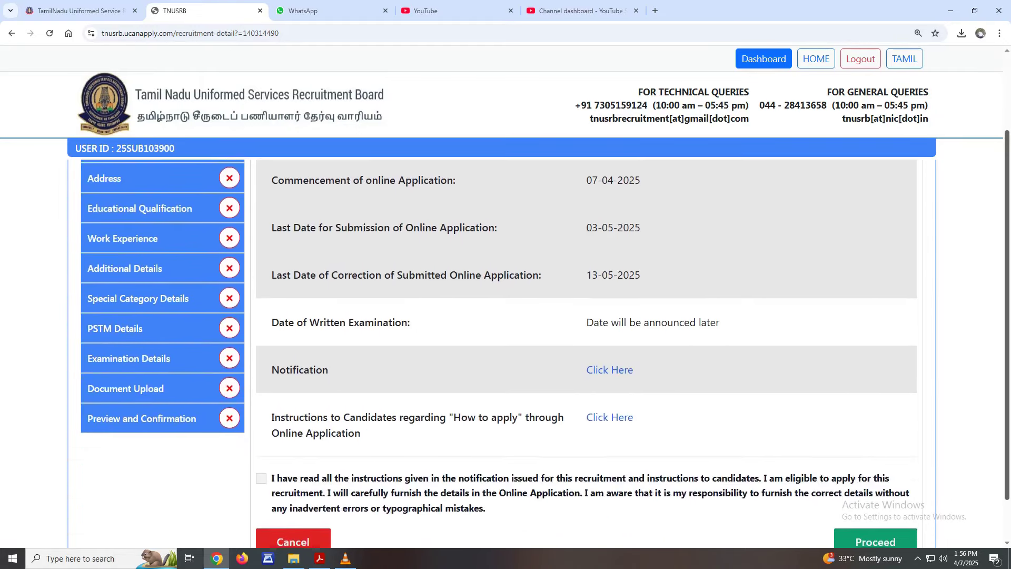
scroll(538, 347, down, 1)
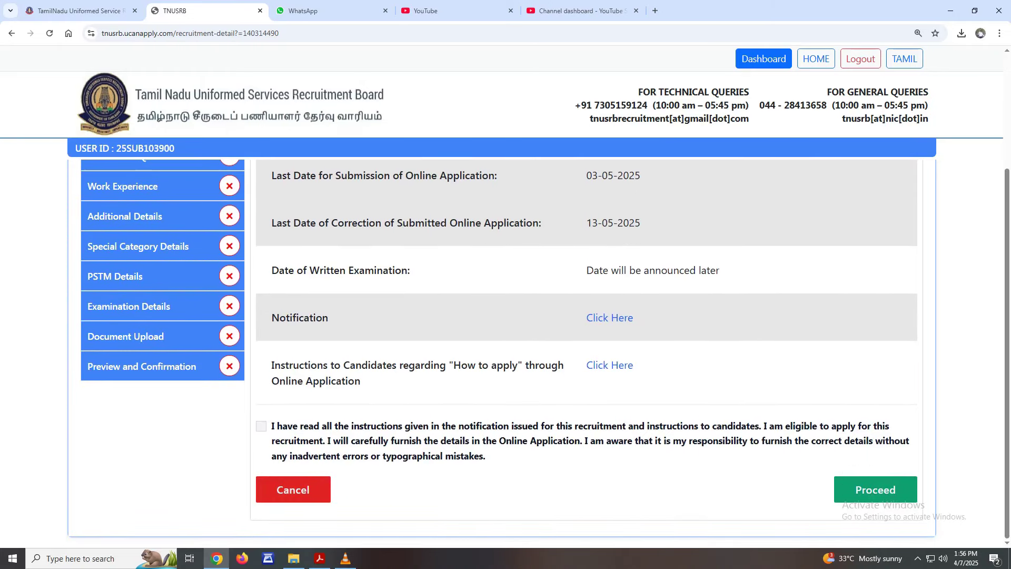
drag(720, 271, 586, 270)
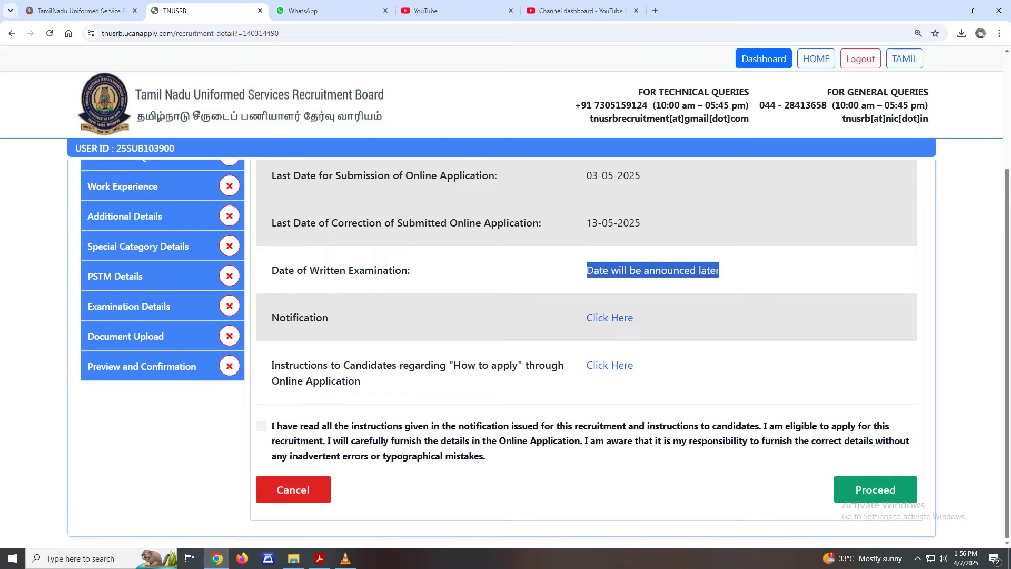
click(586, 271)
Note the 13-05-2025 correction and 03-05-2025 submission deadlines, then accept the declaration and proceed
drag(642, 223, 586, 223)
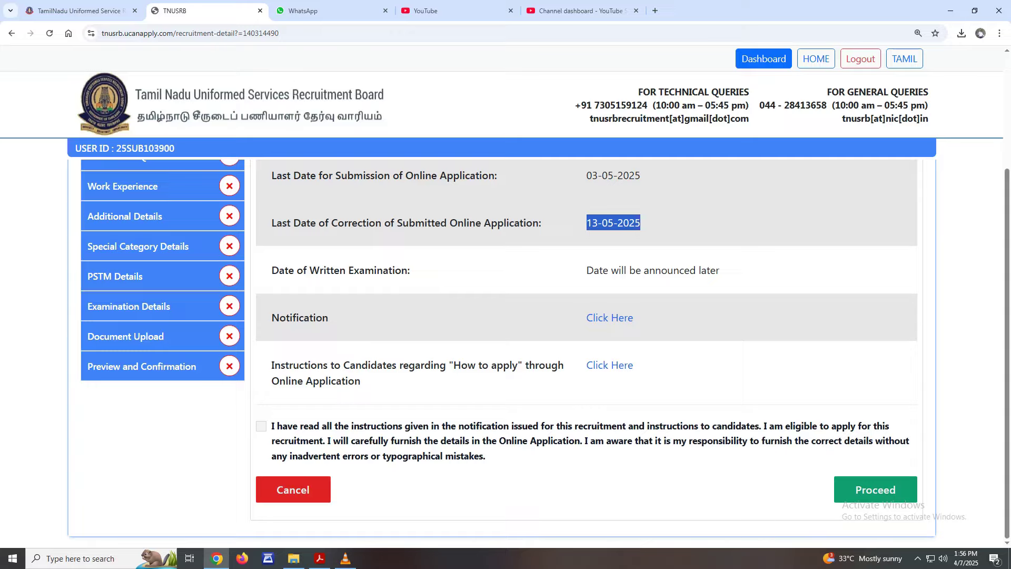
drag(641, 175, 591, 176)
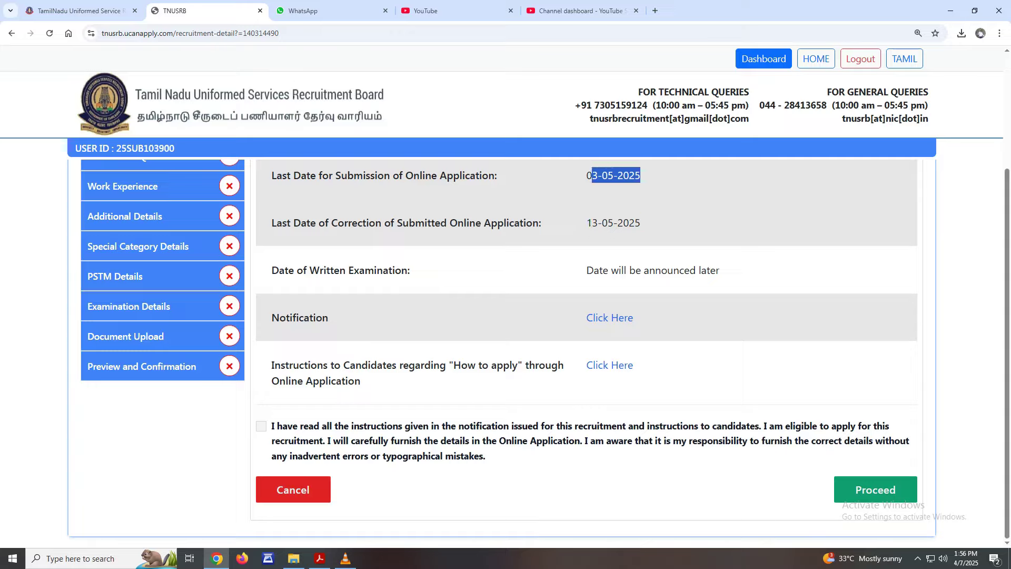
click(262, 426)
click(875, 490)
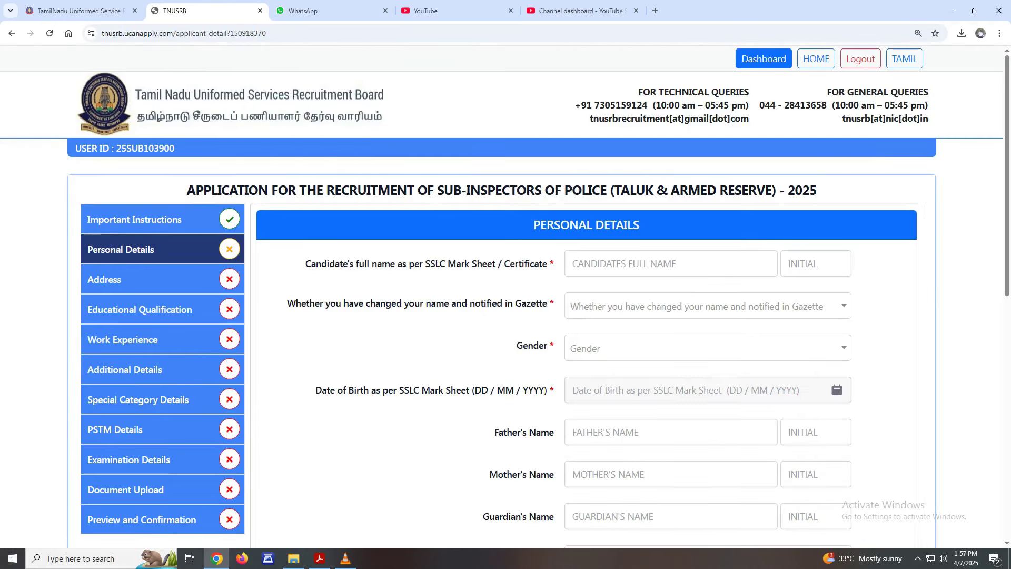
Enter the candidate's full name and initial
click(669, 263)
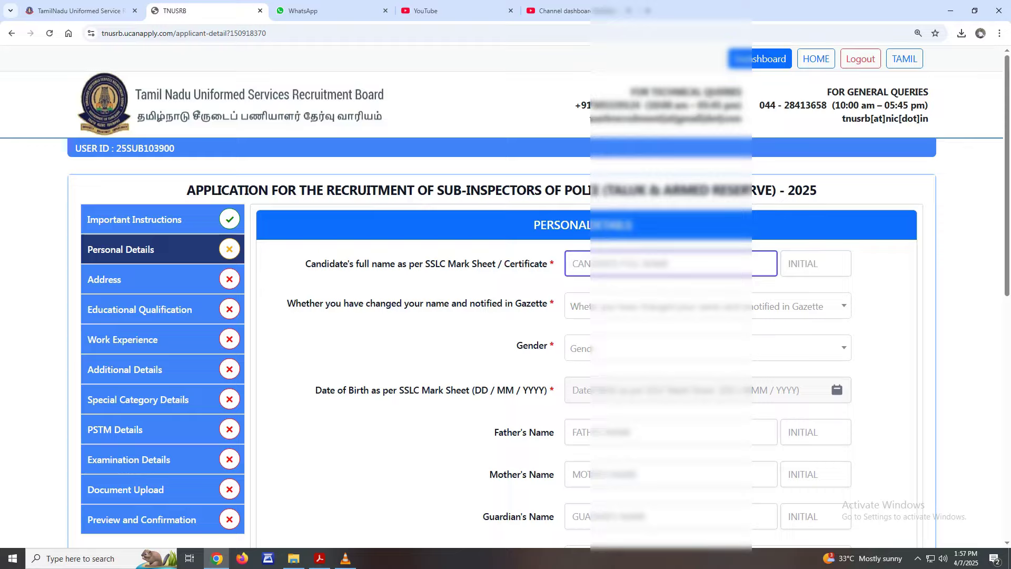
text(RABI)
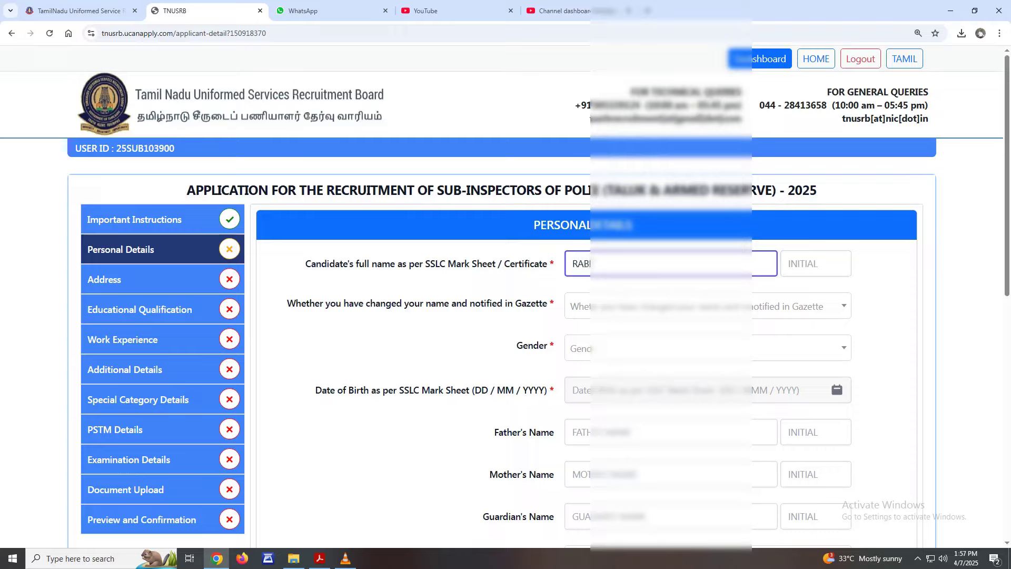
click(815, 263)
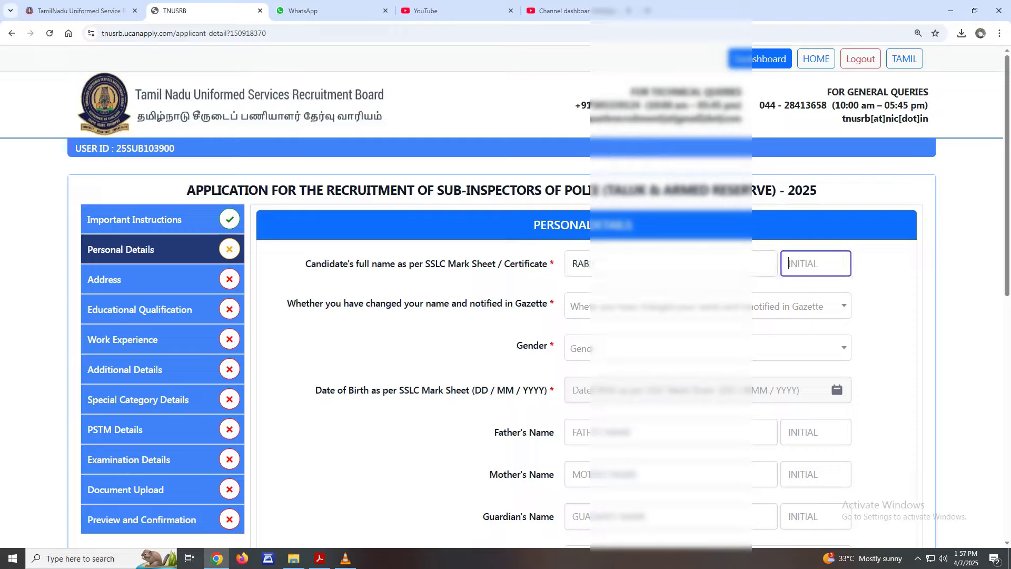
text(R)
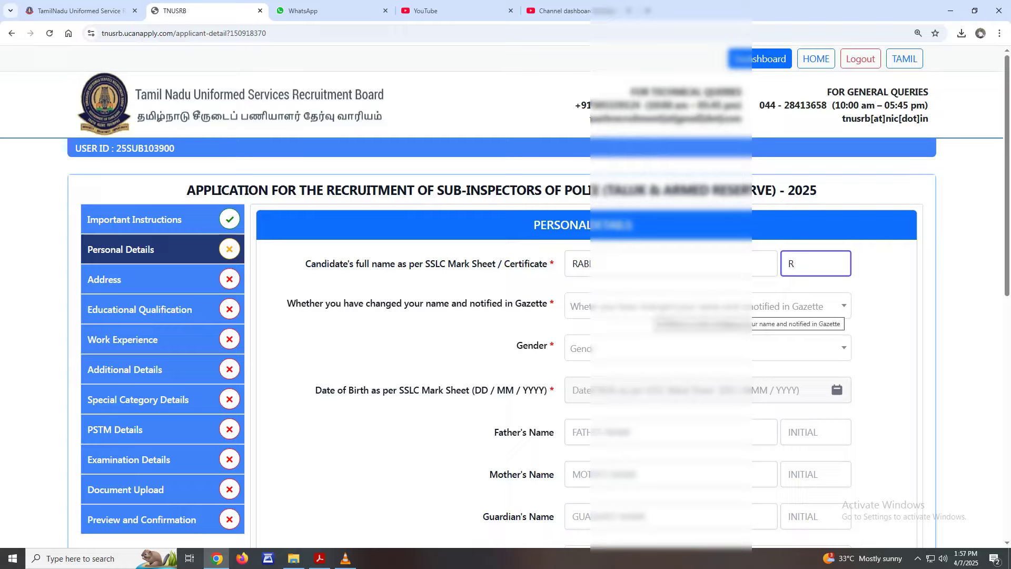
Answer No to the Gazette name-change question and set gender to Male
click(658, 306)
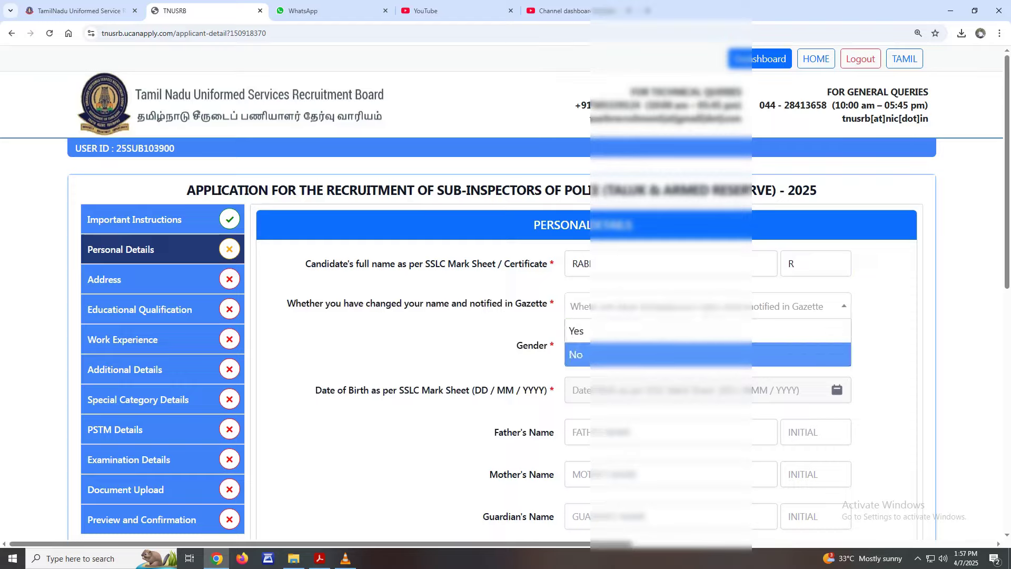
click(640, 355)
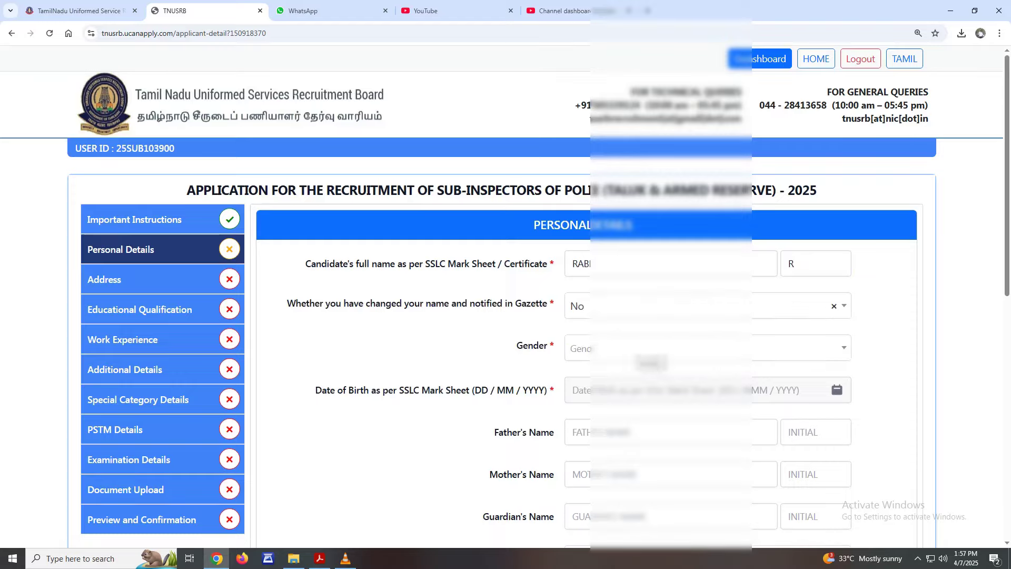
click(642, 350)
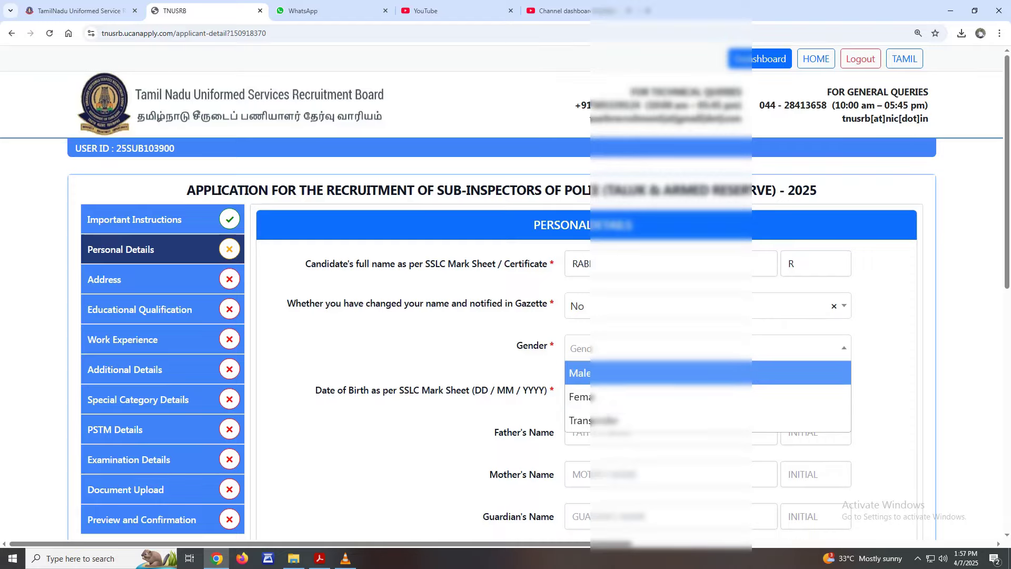
key(Return)
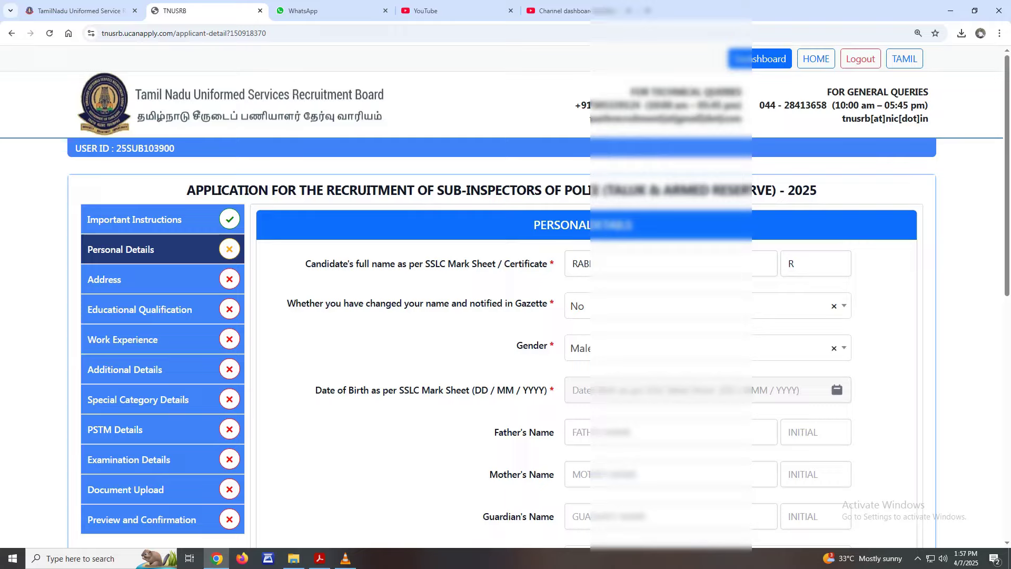
click(577, 390)
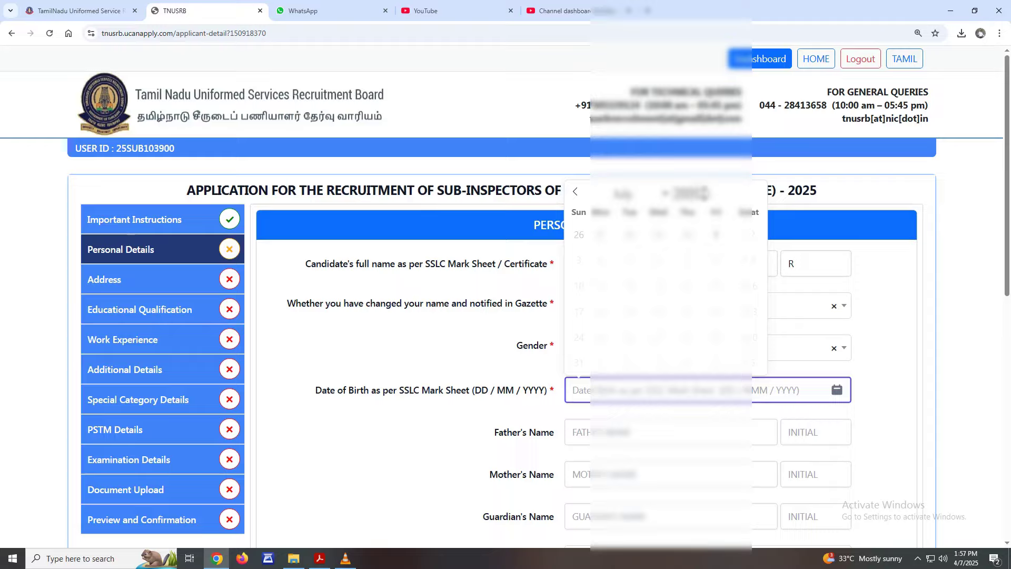
Set the date of birth in the calendar to the birth year, May, day 16
click(703, 193)
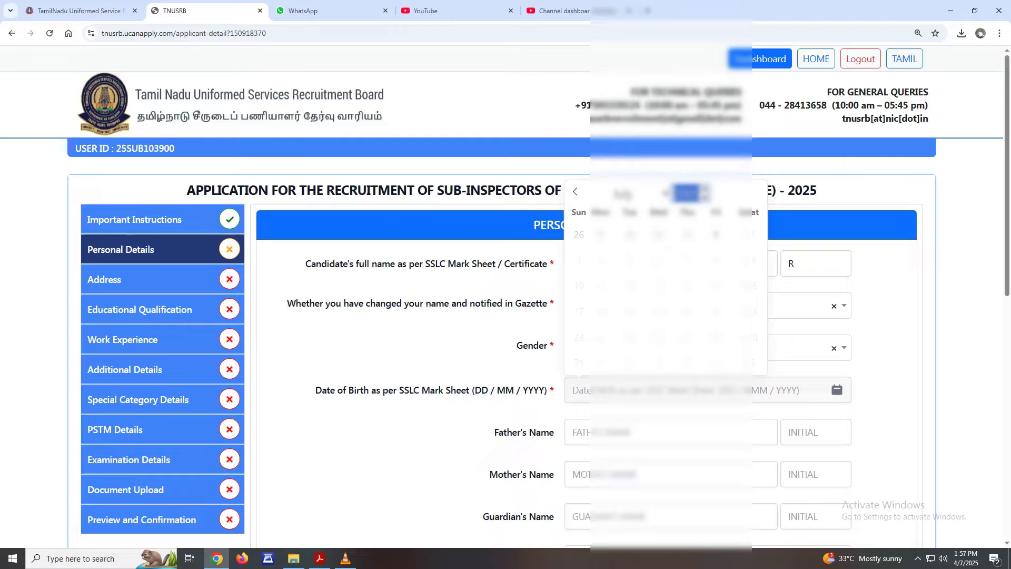
key(Down)
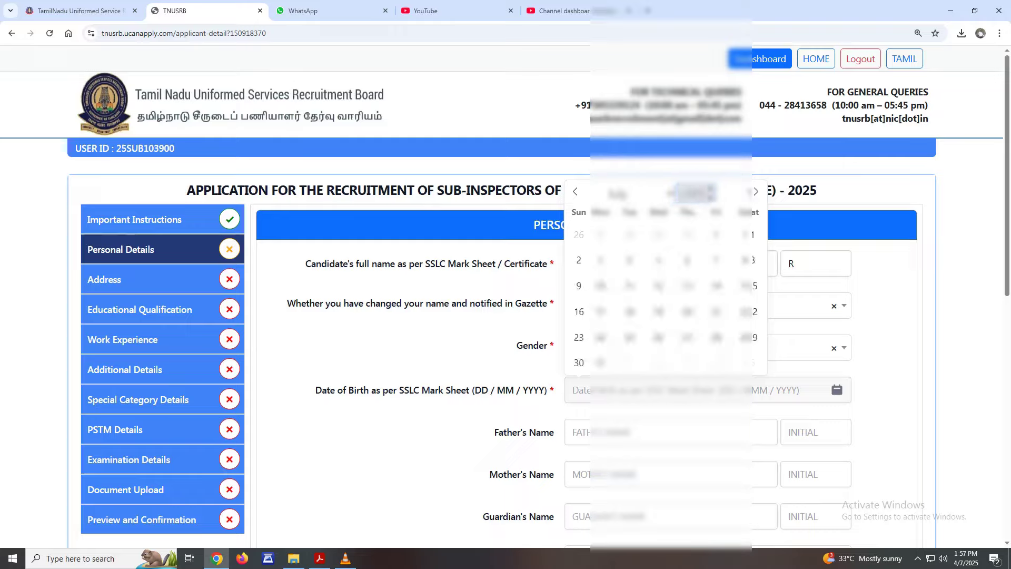
key(Down)
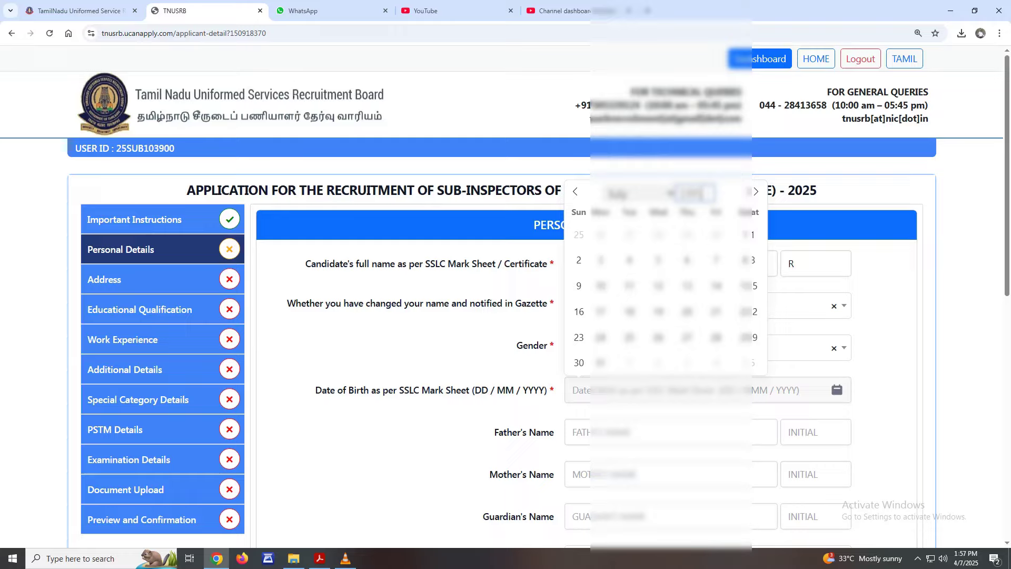
key(alt+Down)
key(Up)
key(Up)
key(Up)
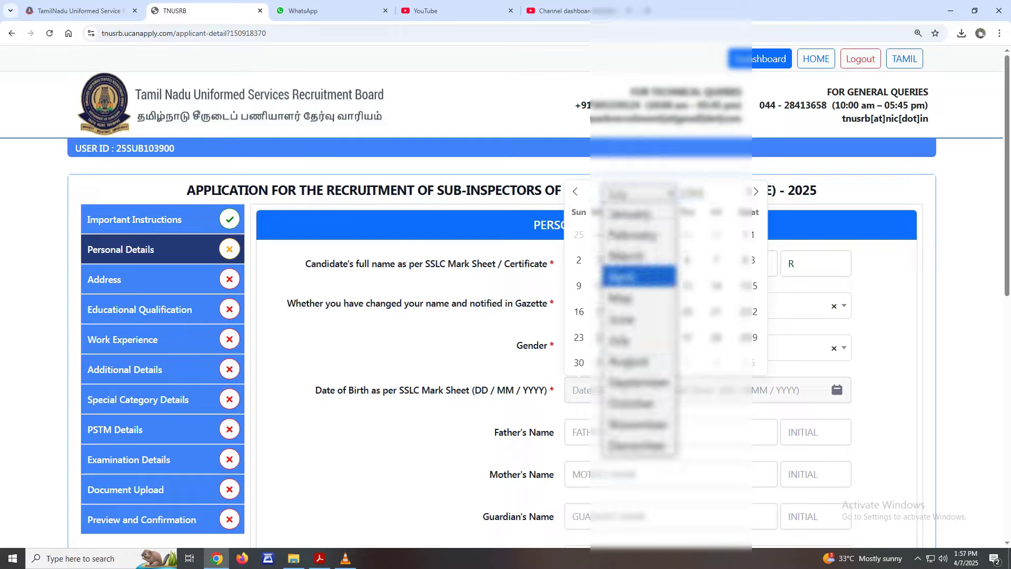
key(Down)
key(Down)
key(Up)
key(Return)
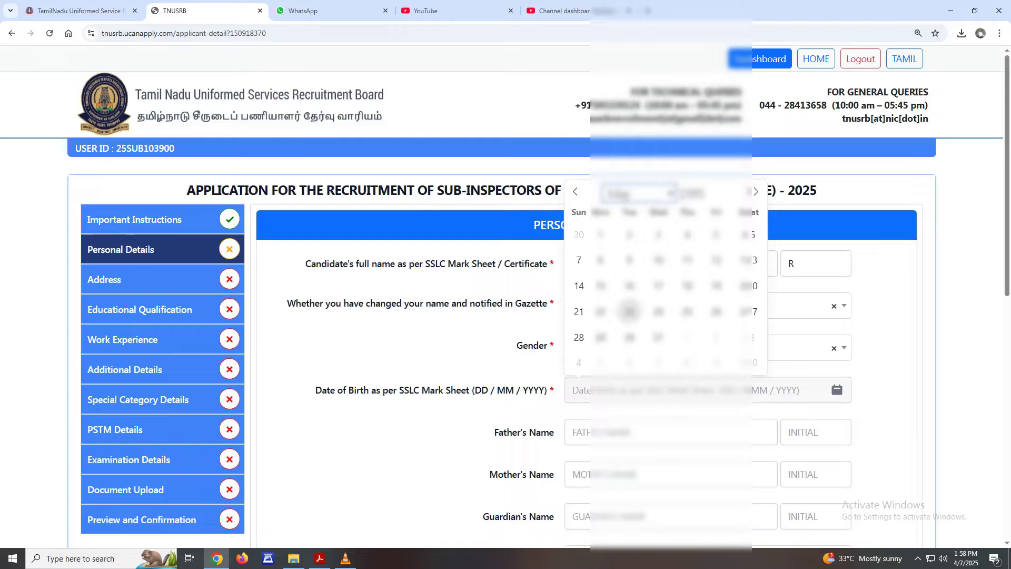
key(Up)
key(Right)
key(Right)
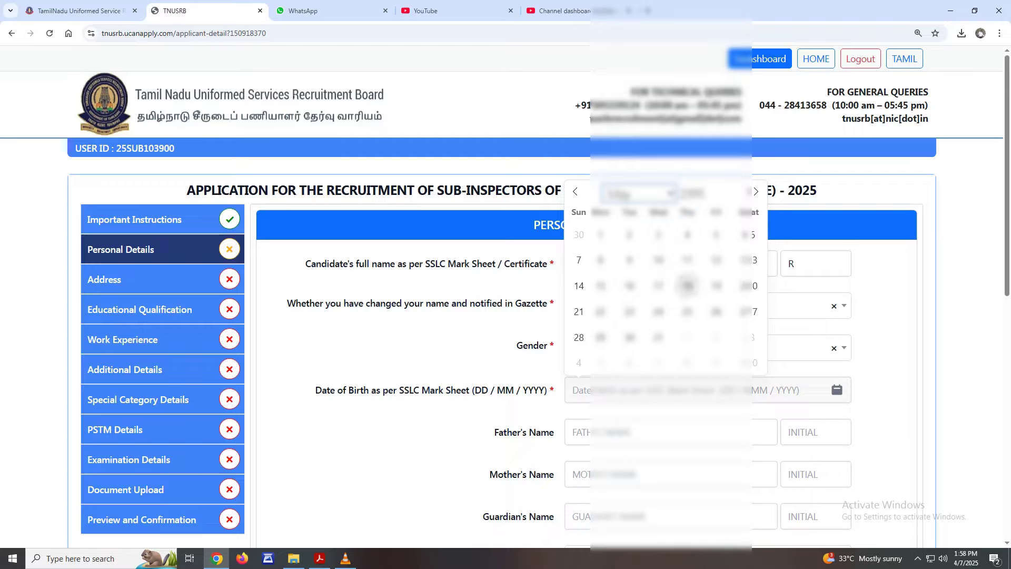
click(630, 286)
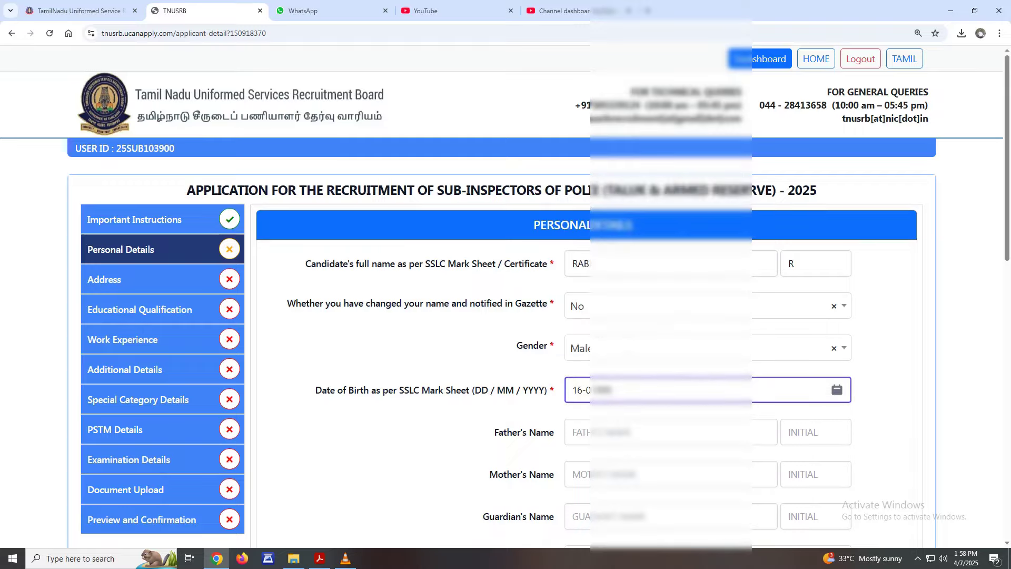
click(573, 432)
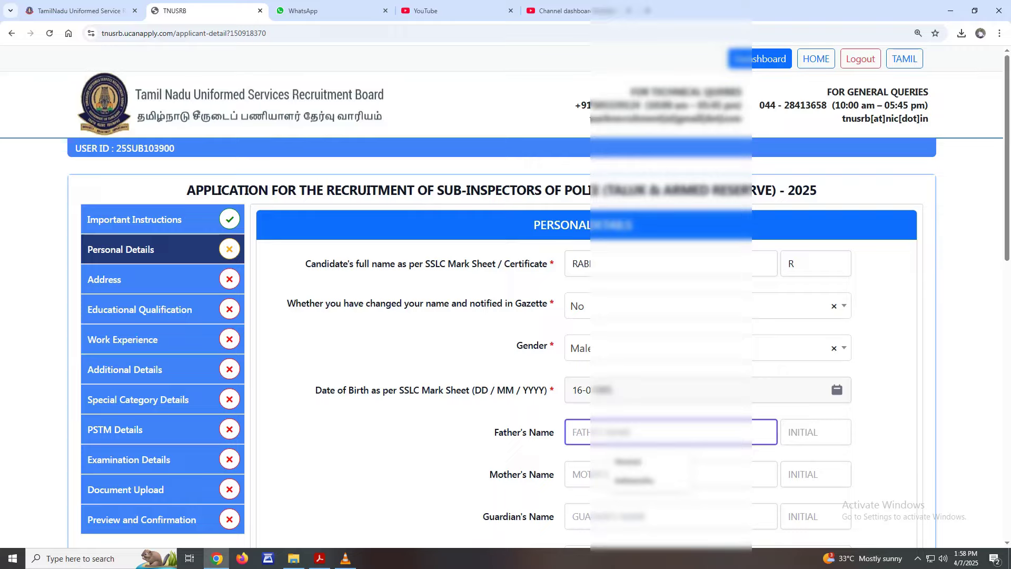
Enter the father's name and initial, then the mother's name and her initial
text(KUM)
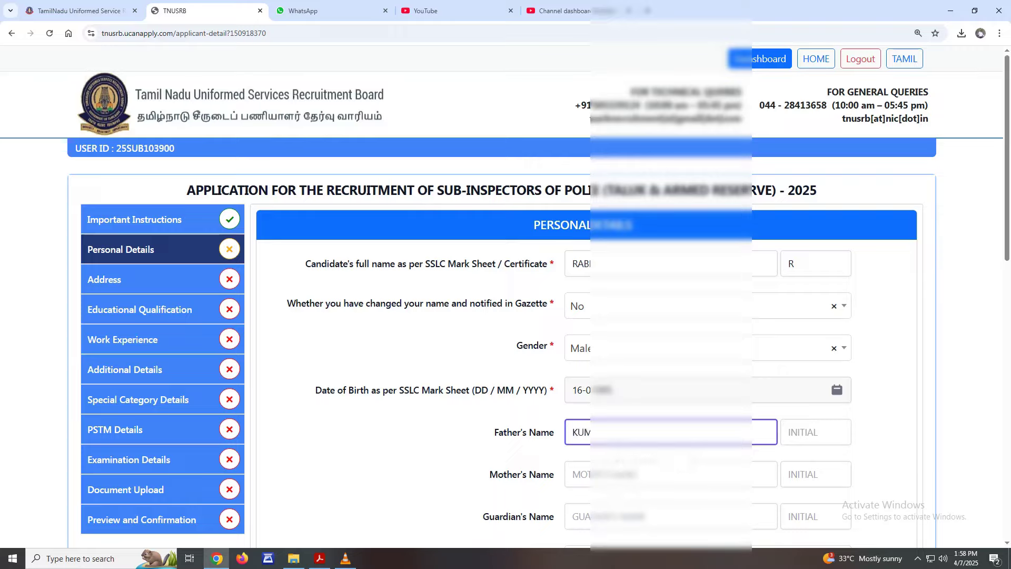
key(BackSpace)
key(BackSpace)
key(BackSpace)
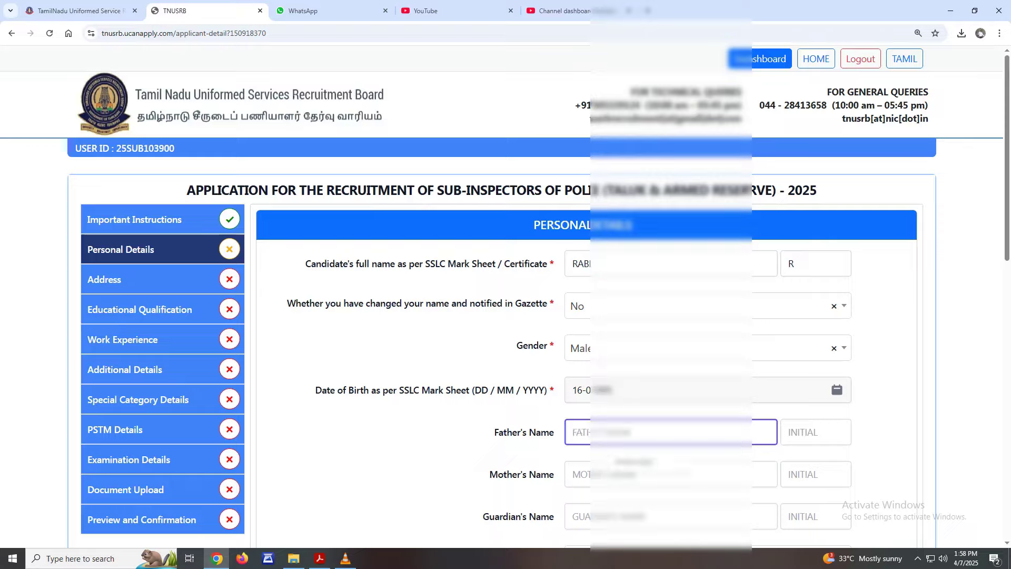
text(RAVI)
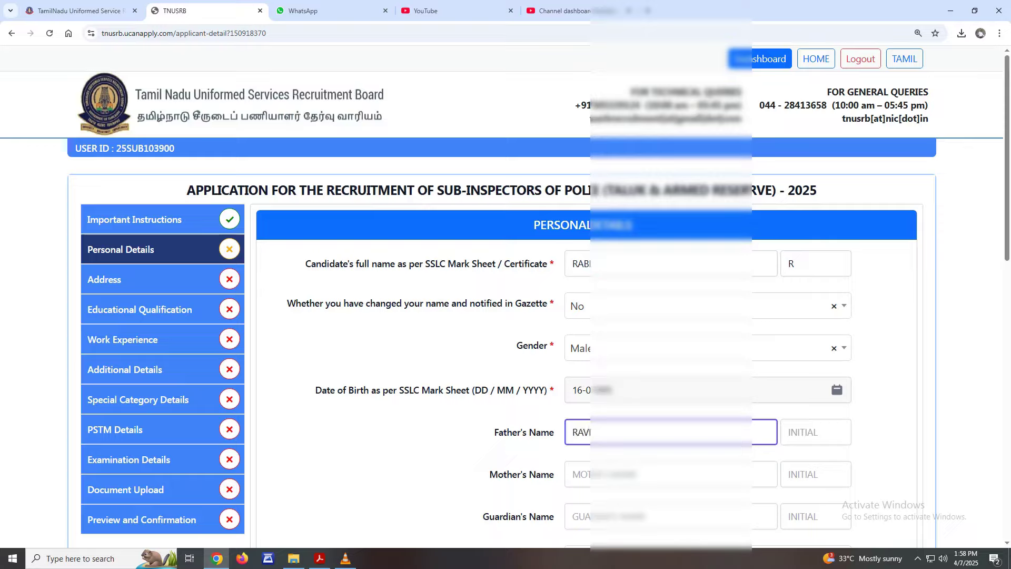
click(815, 432)
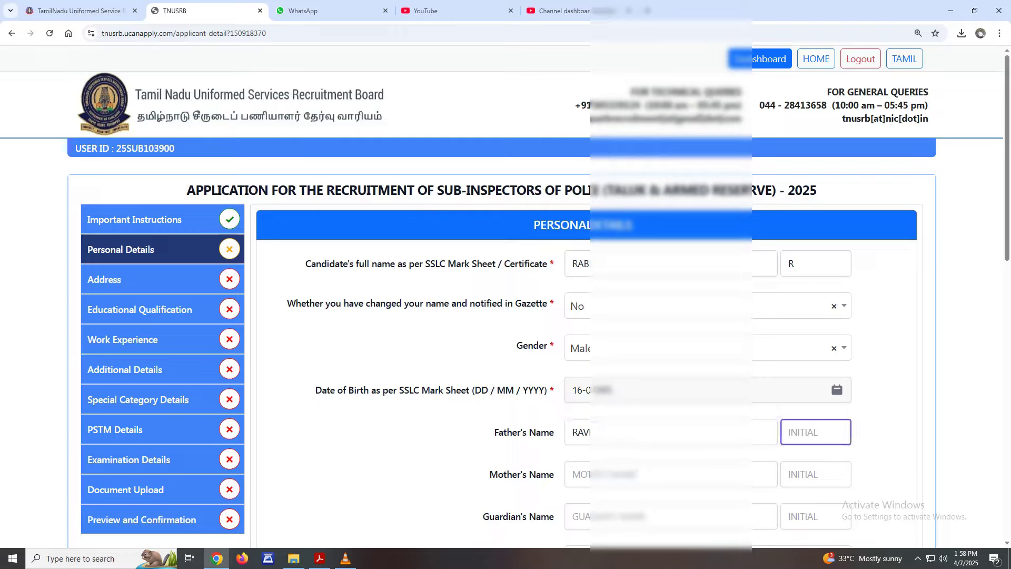
text(K)
key(Tab)
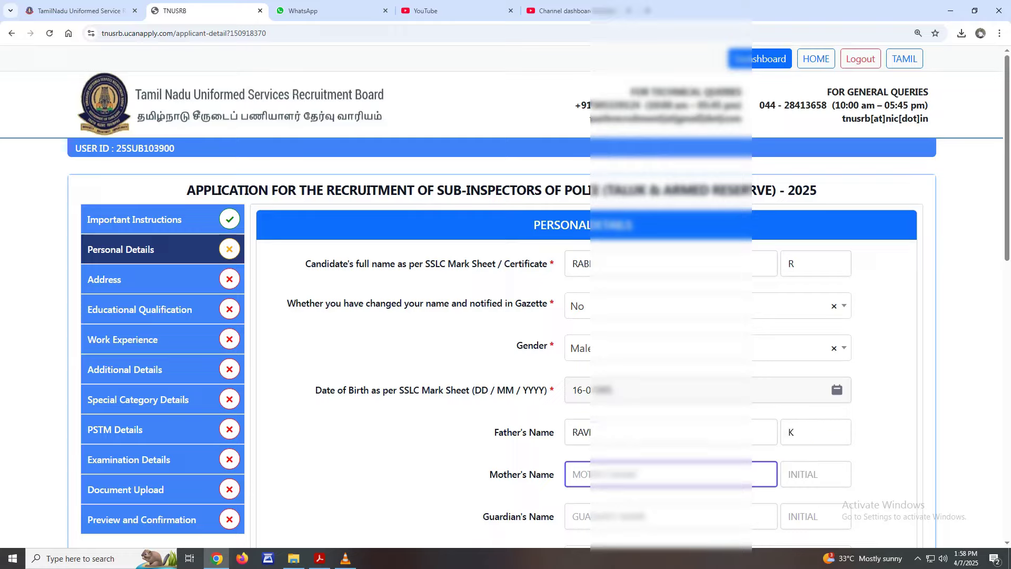
text(PRABA)
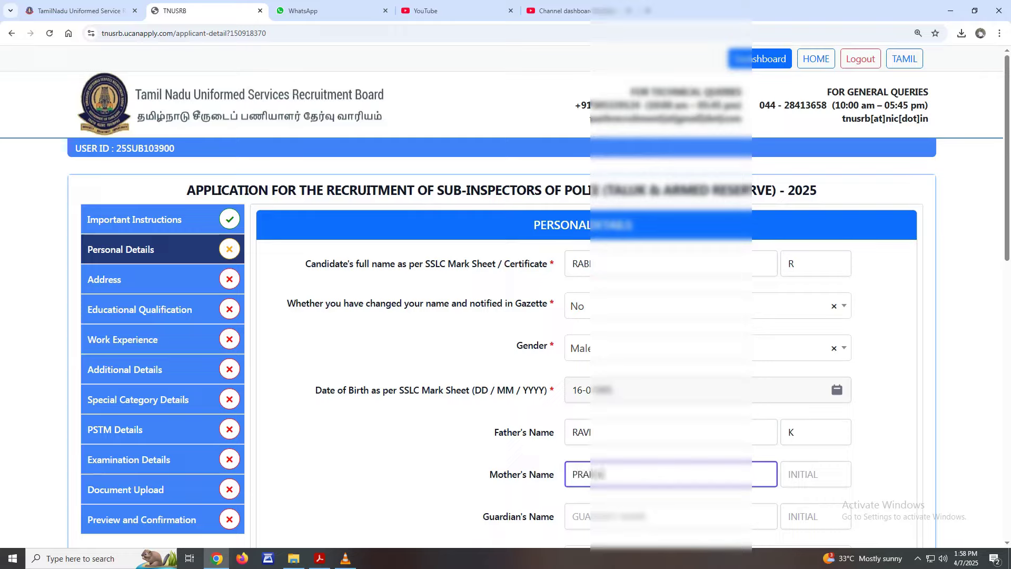
key(Tab)
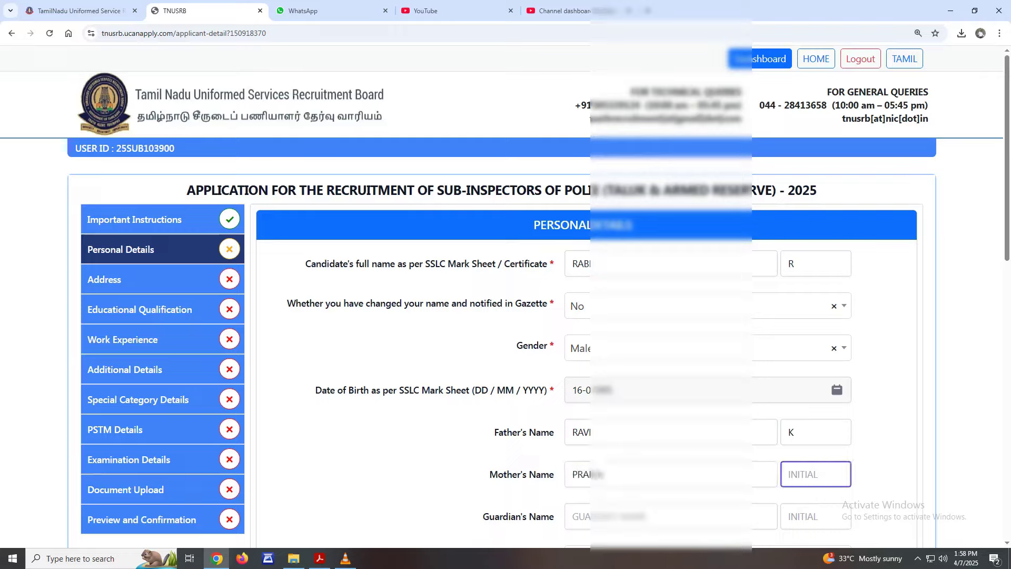
text(R)
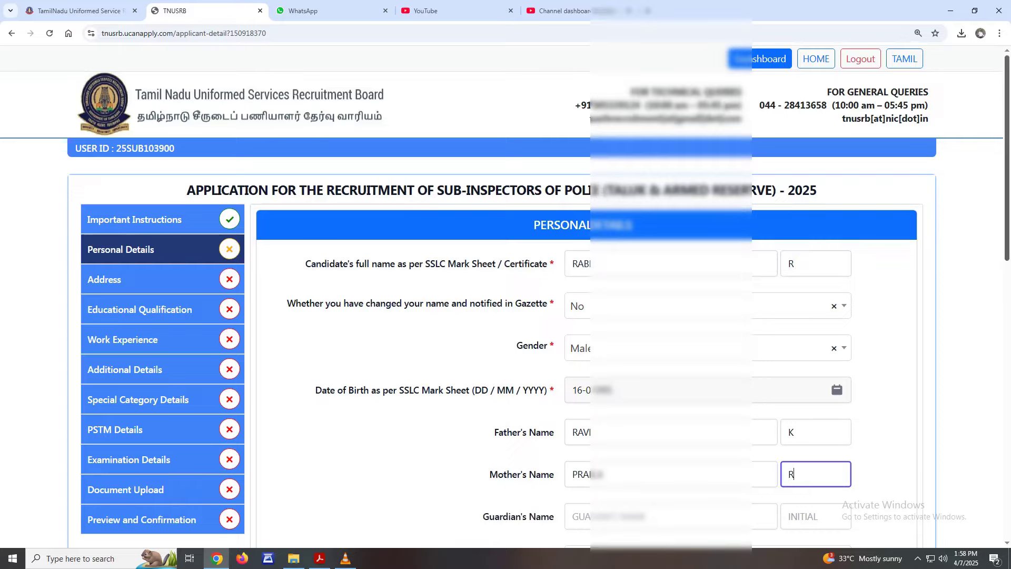
scroll(537, 347, down, 3)
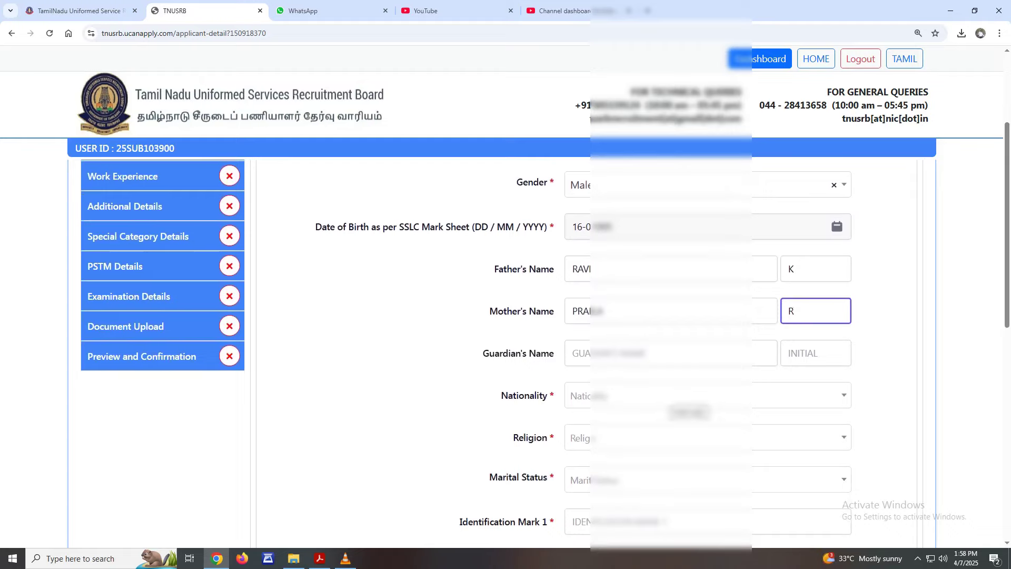
Set nationality to India and enter the guardian's name and initial
click(789, 395)
key(Return)
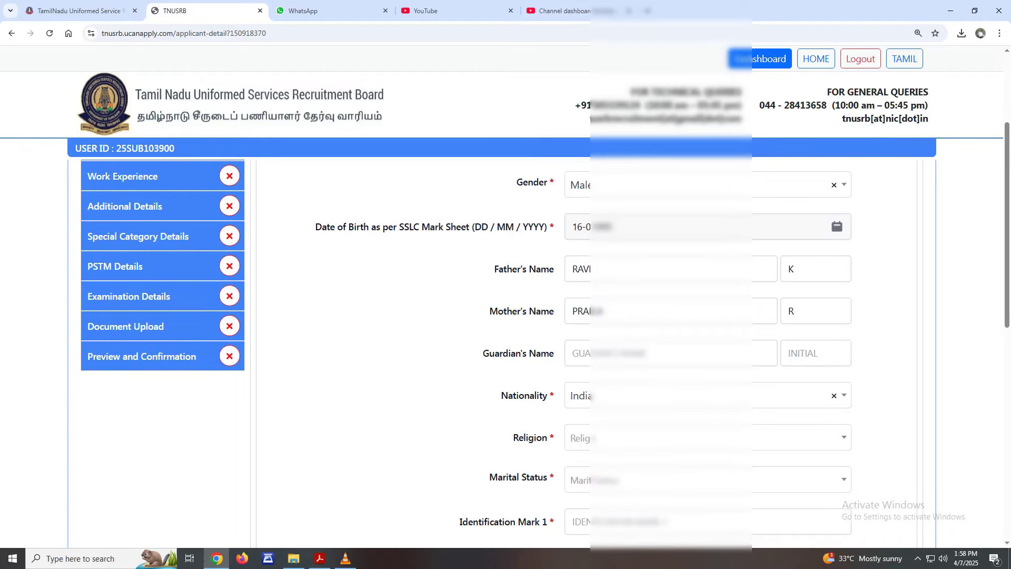
click(669, 353)
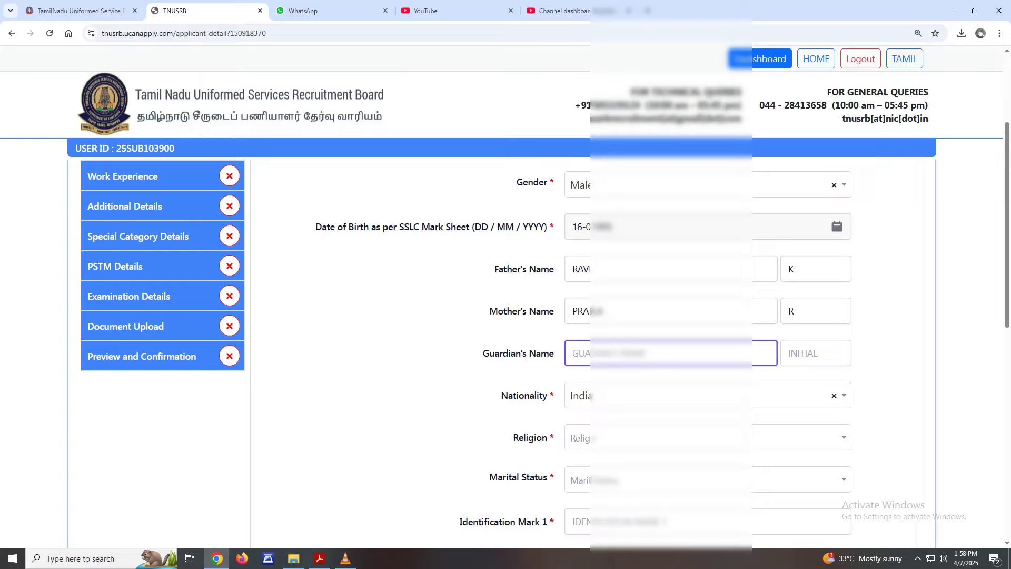
text(RAVI)
key(Tab)
text(K)
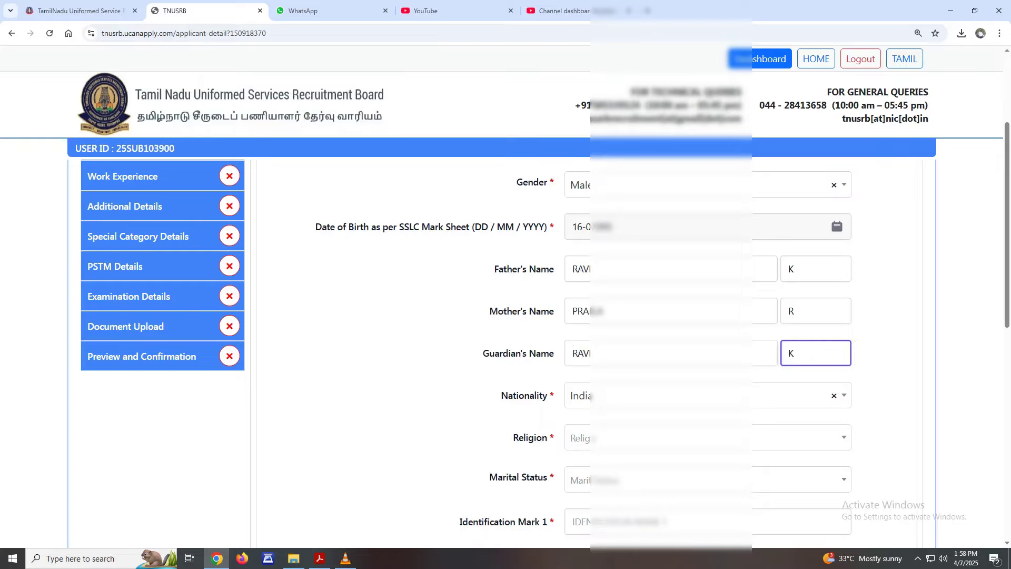
Choose Hindu as religion and Unmarried as marital status
key(Tab)
key(Tab)
key(Down)
key(Down)
key(Down)
key(Down)
key(Up)
key(Up)
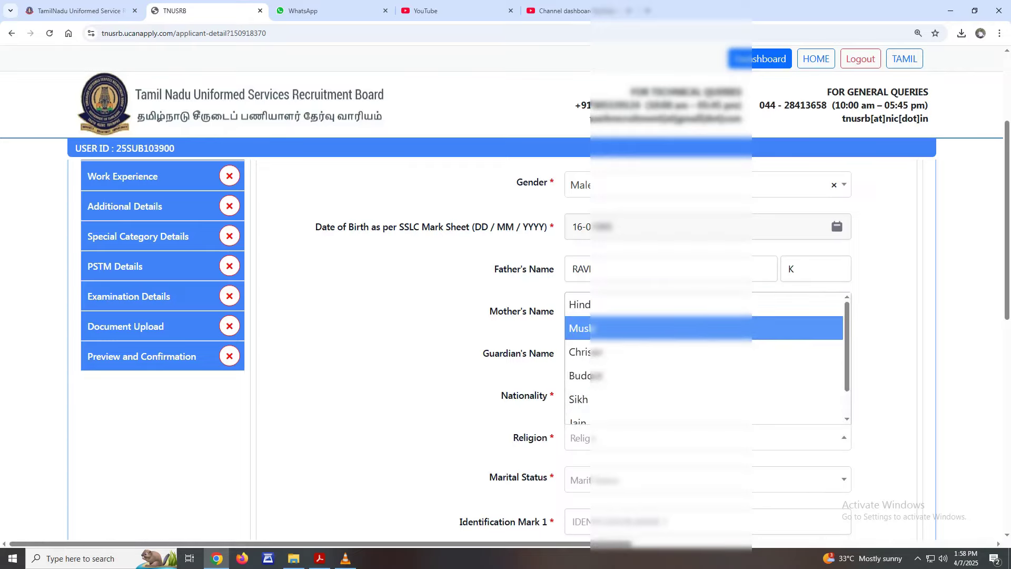
key(Up)
key(Return)
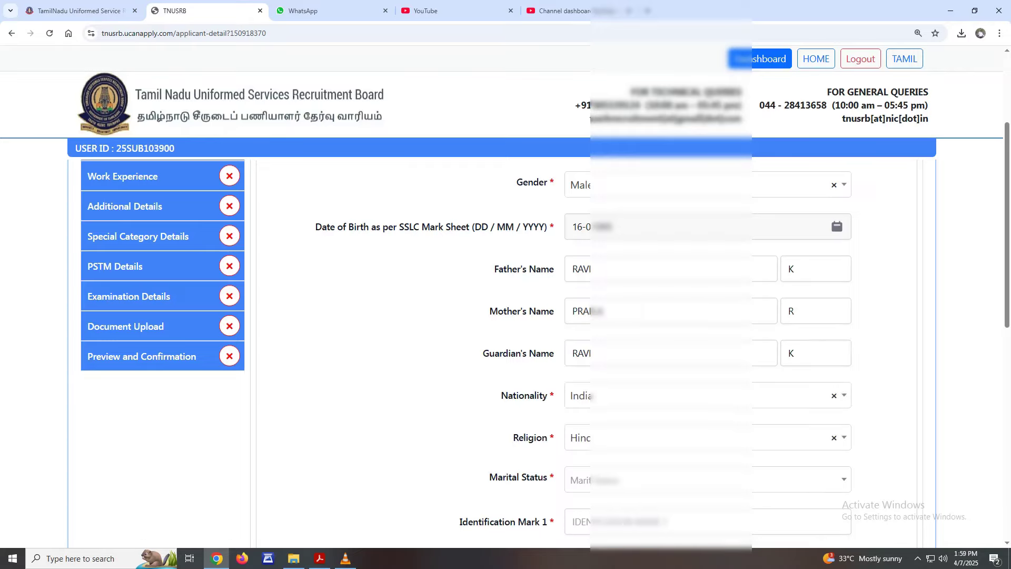
key(Down)
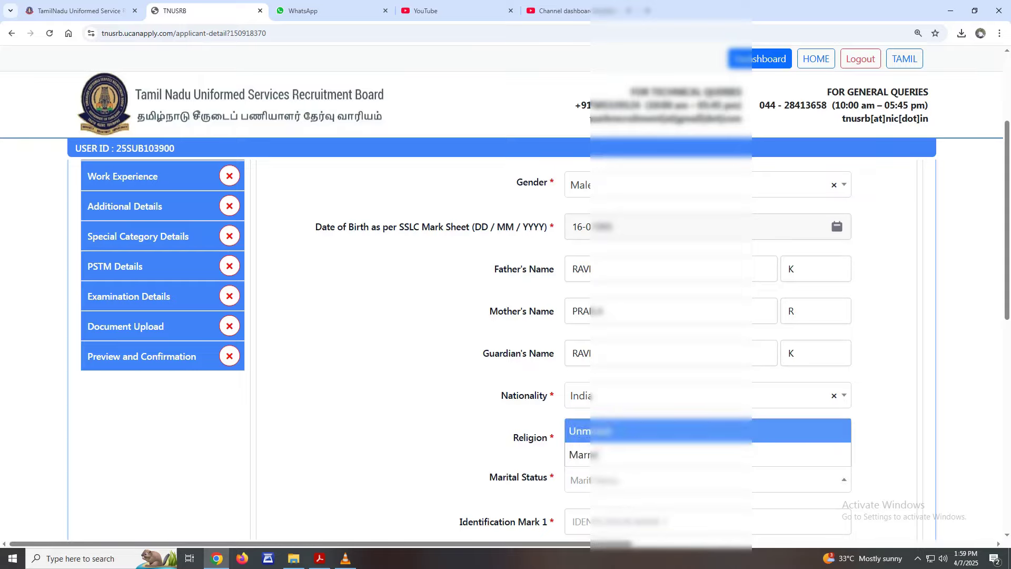
key(Down)
key(Up)
key(Down)
key(Up)
key(Return)
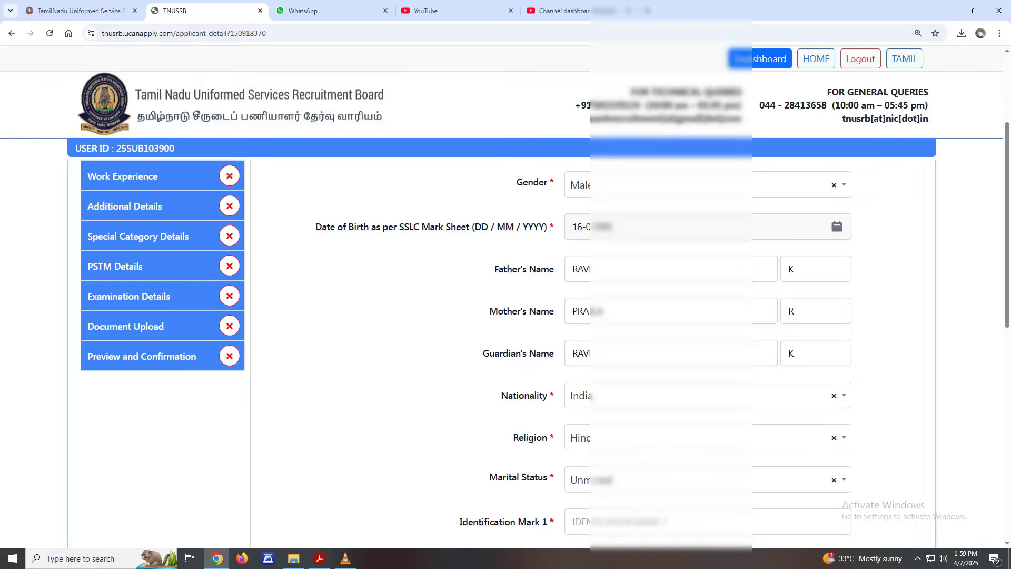
scroll(545, 299, down, 3)
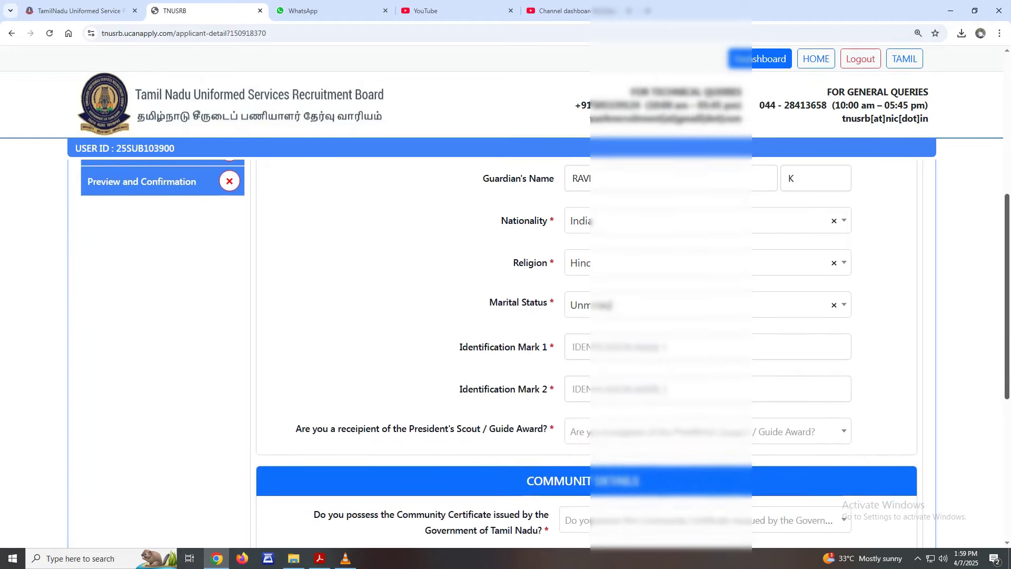
Enter the identification marks 'A SCAR ON THEE' and 'A MOLE ON CHEEK'
click(653, 344)
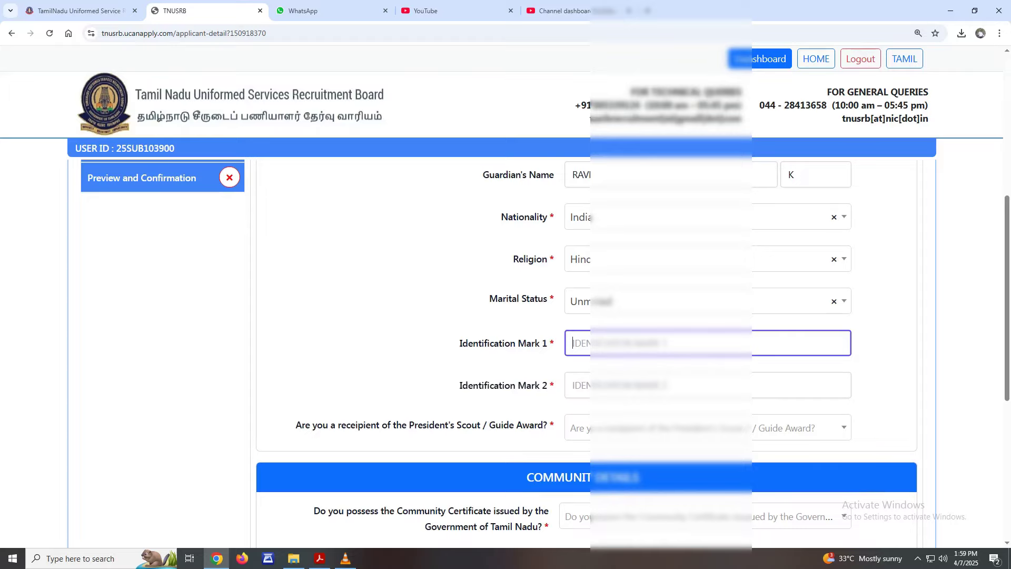
text(A SC)
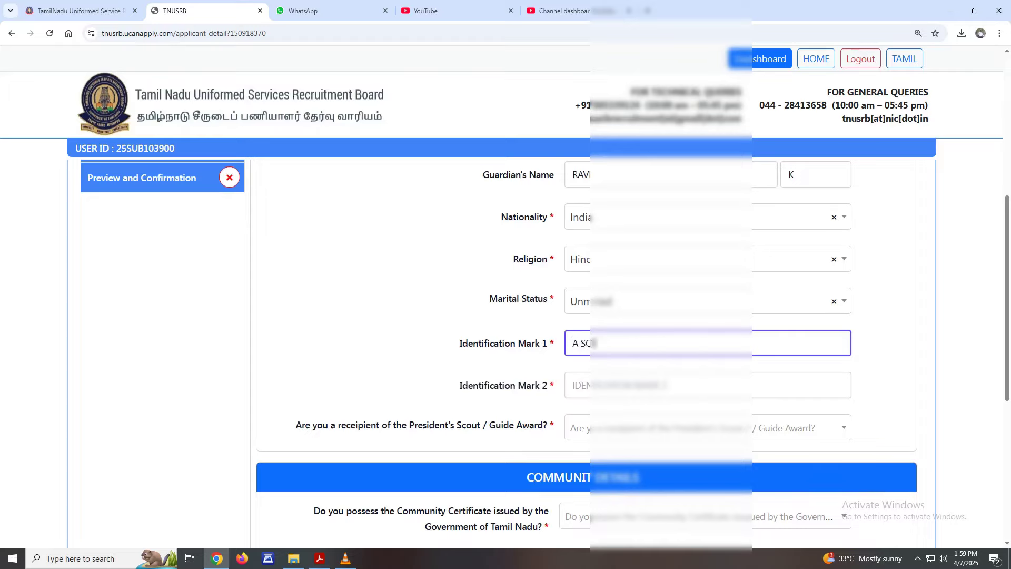
text(AR ON THEE)
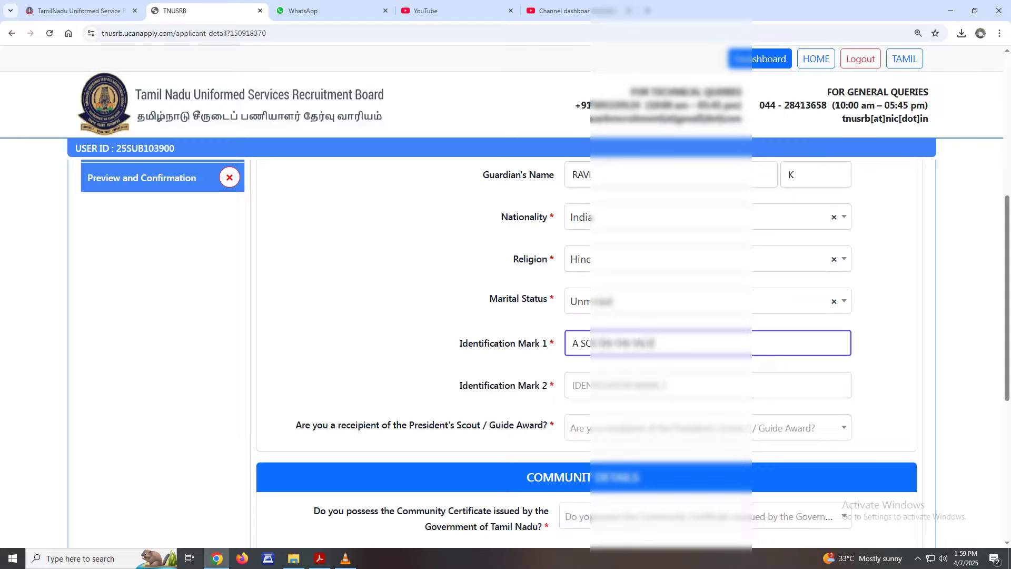
key(Tab)
text(A)
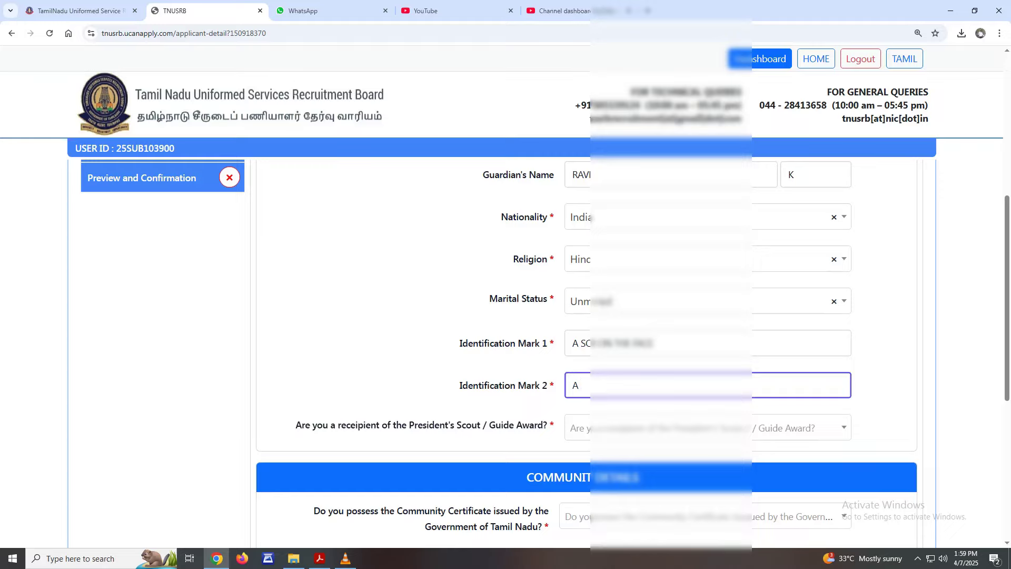
text( MOLE ON CHEEK)
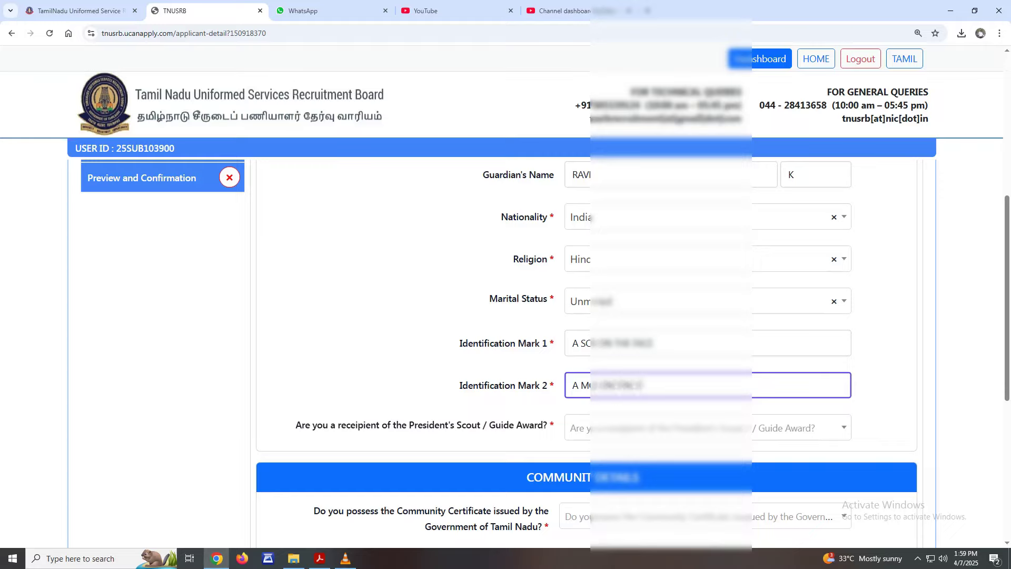
Answer No to the President's Scout / Guide Award question
key(Tab)
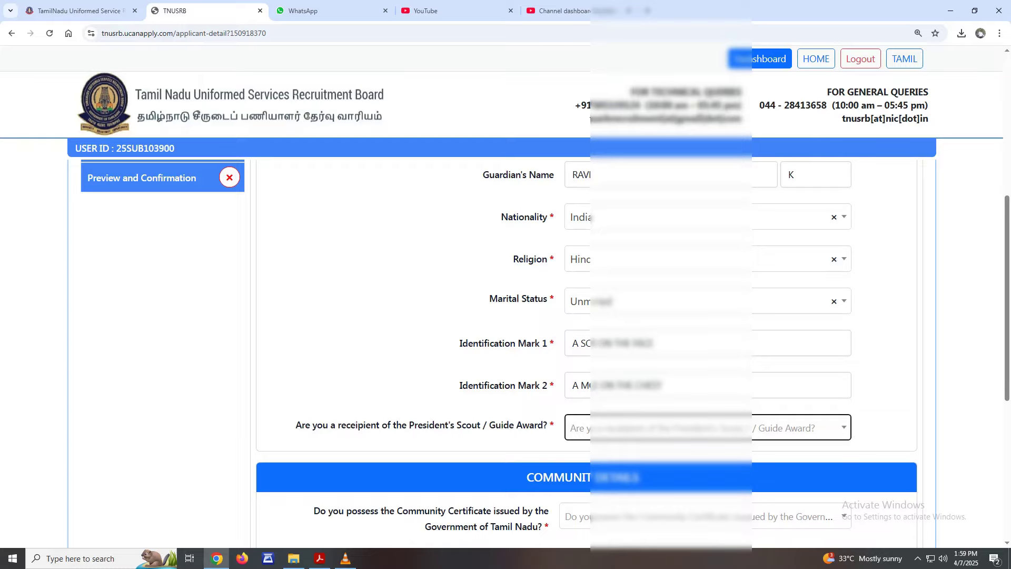
key(Return)
key(Down)
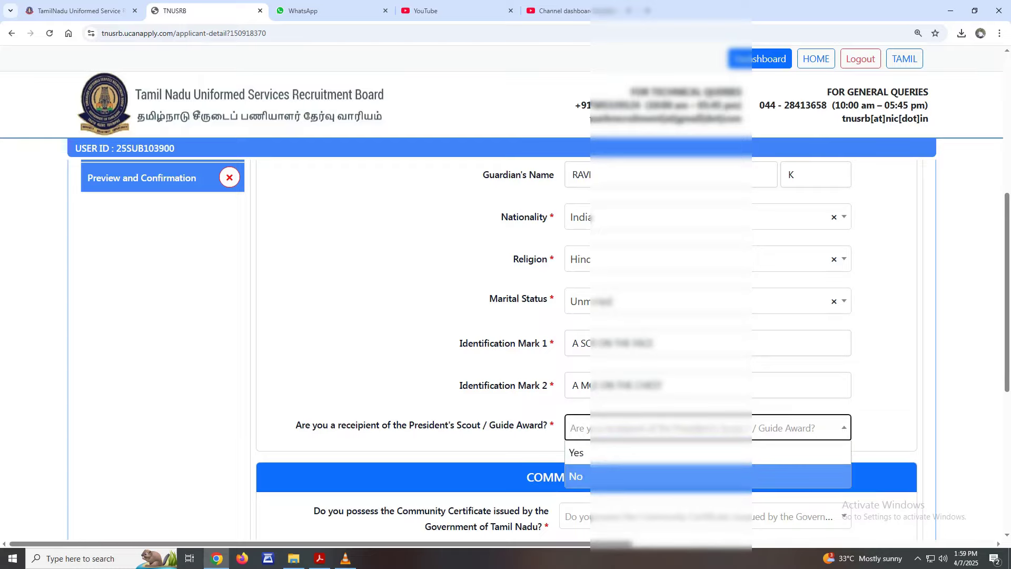
key(Return)
Confirm a Tamil Nadu community certificate with Scheduled Caste community and the first listed sub-caste
scroll(586, 353, down, 4)
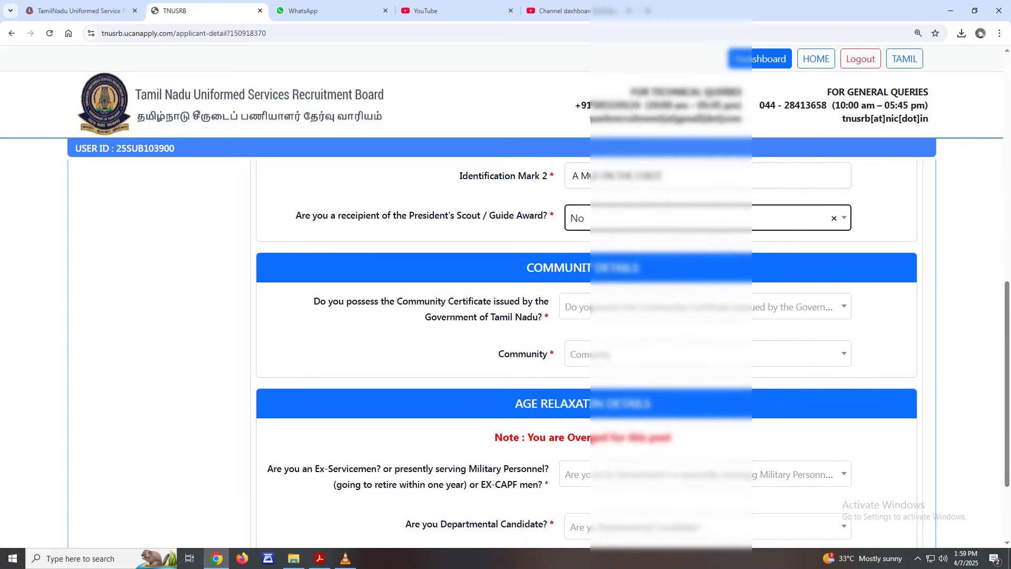
click(790, 307)
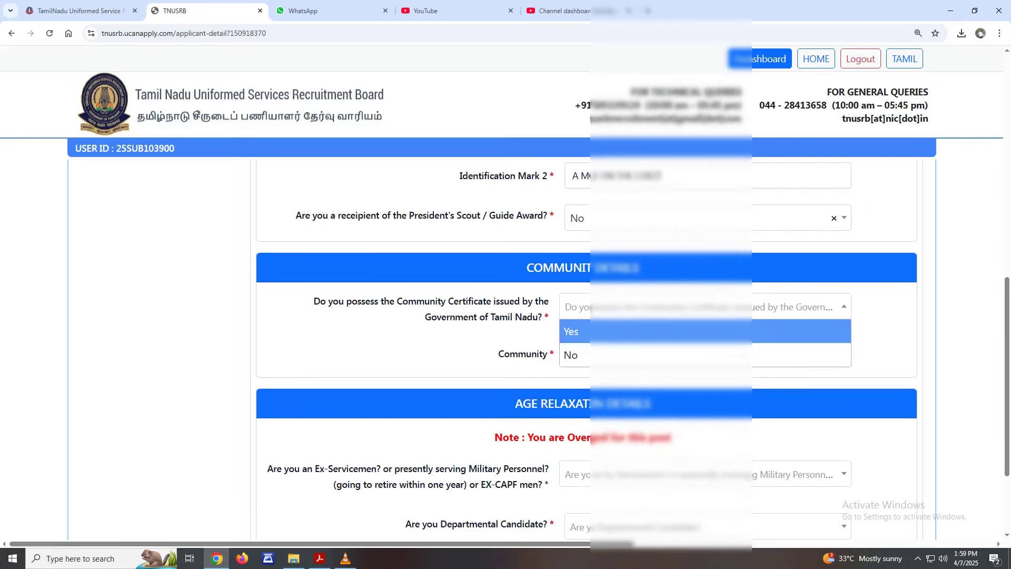
key(Return)
click(707, 354)
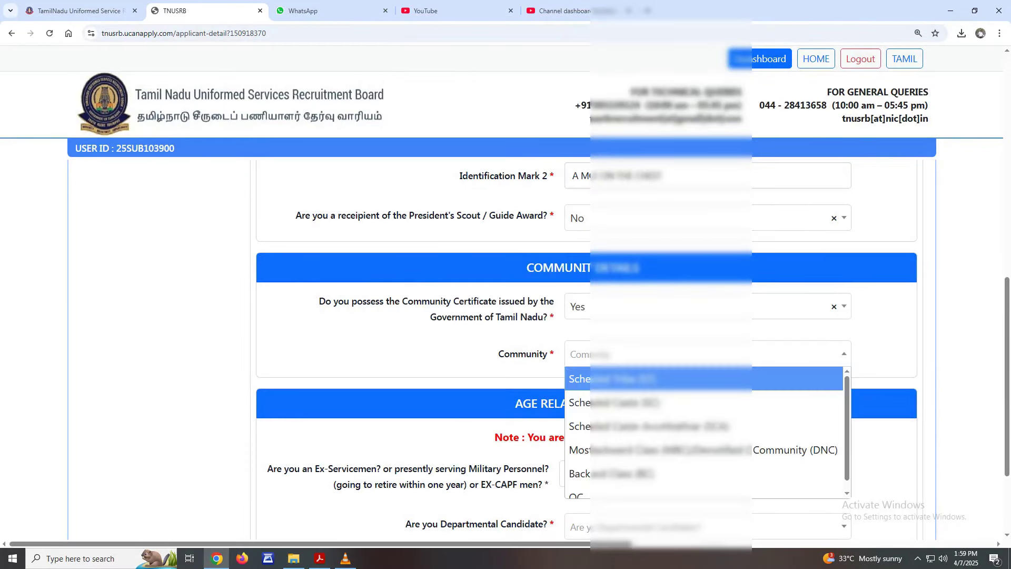
key(Down)
key(Down)
key(Down)
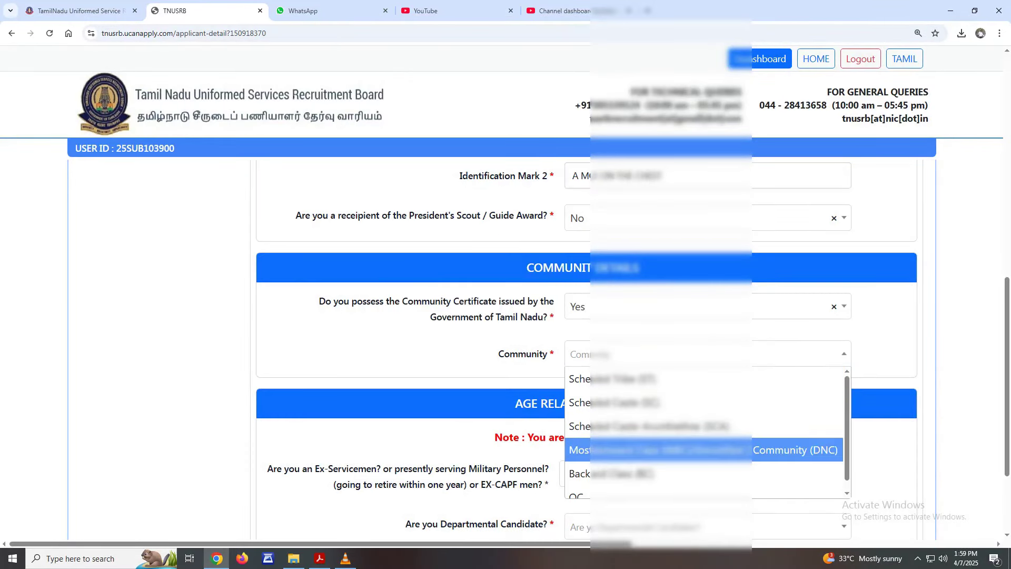
key(Up)
key(Up)
key(Return)
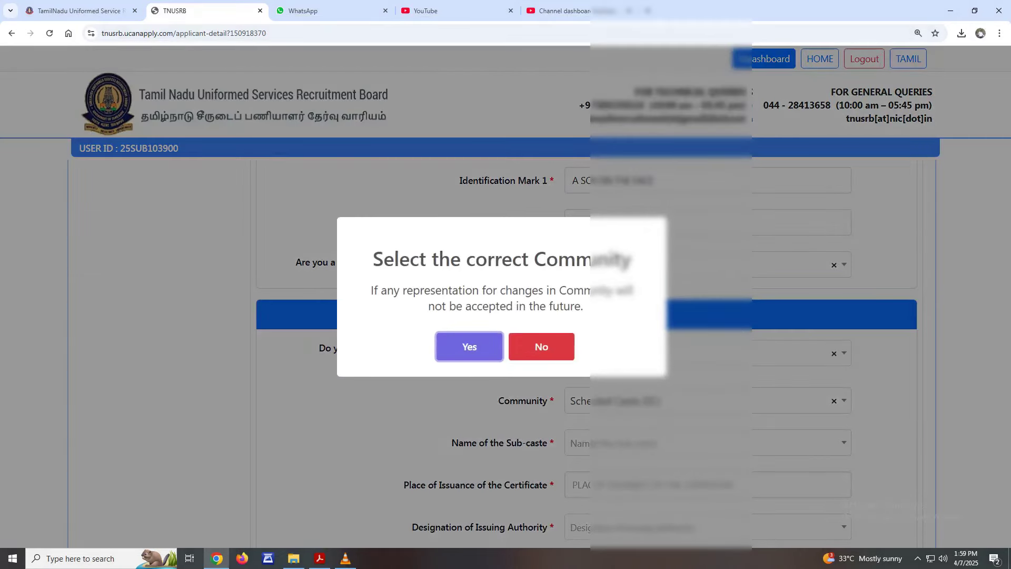
key(Return)
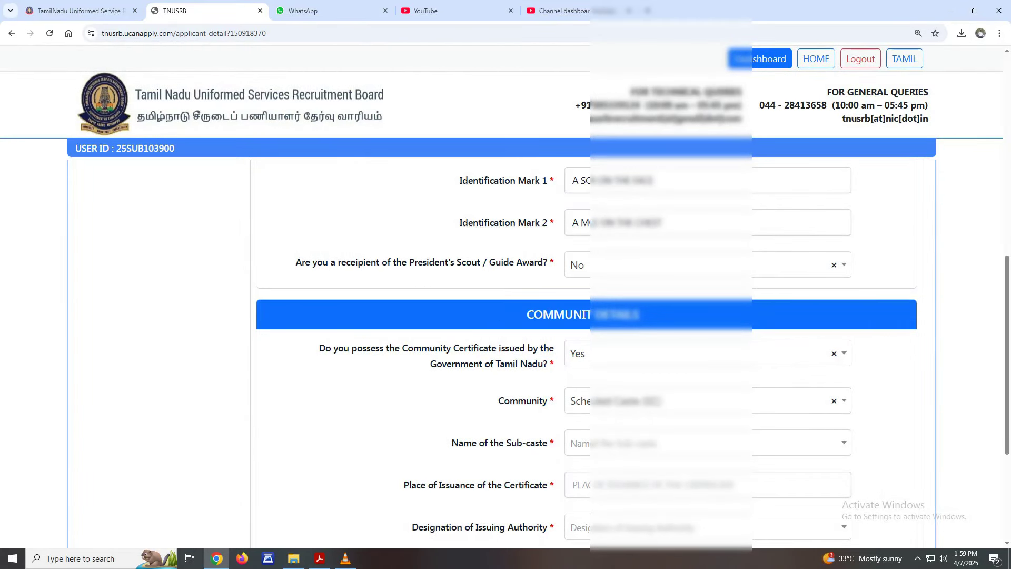
key(Tab)
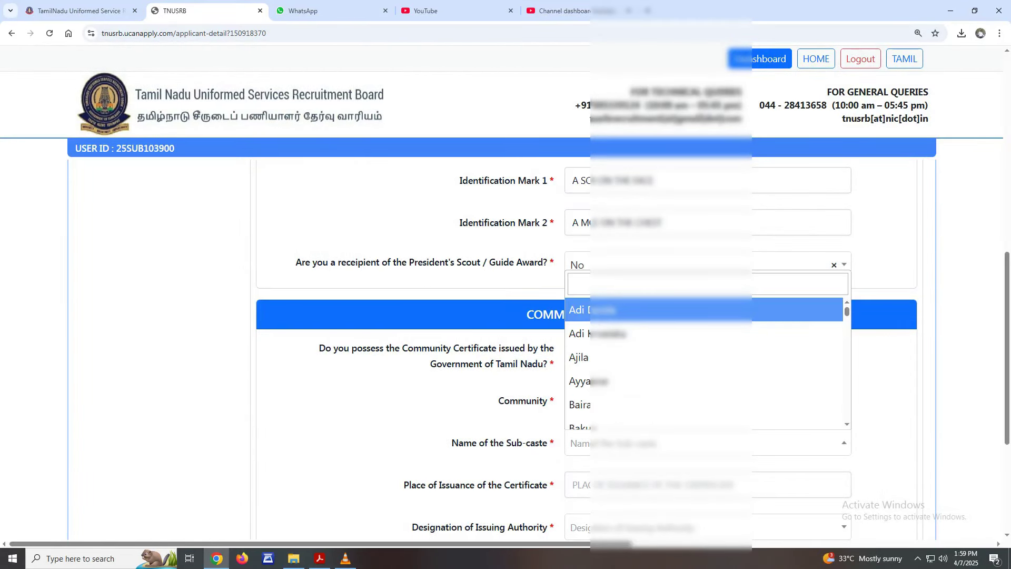
key(Down)
key(Down)
key(Down)
key(Down)
key(Up)
key(Up)
key(Up)
key(Return)
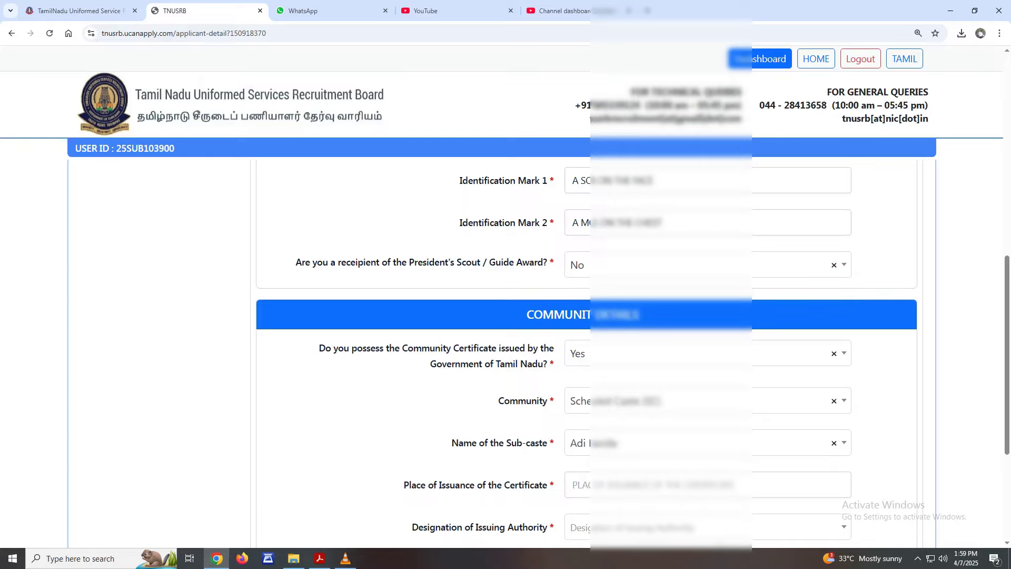
Enter PANRUTI TK as place of issuance and Tahsildar as issuing authority designation
key(Tab)
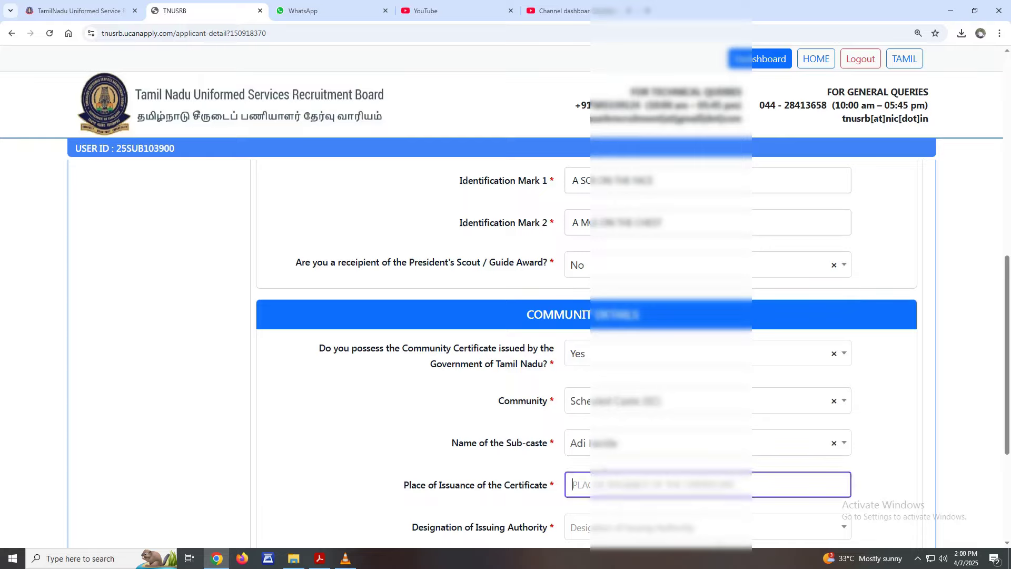
scroll(631, 347, down, 3)
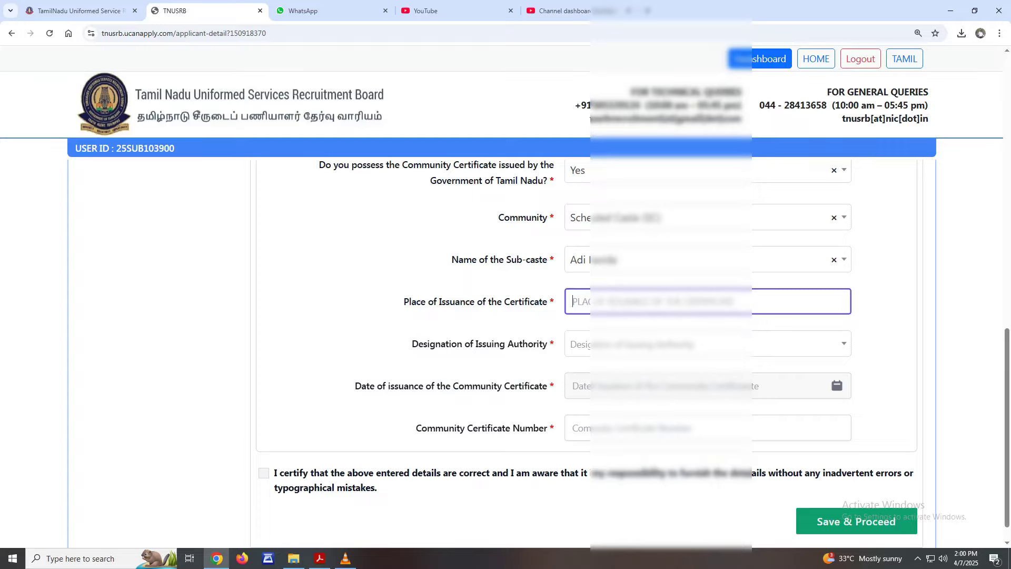
text(PAN)
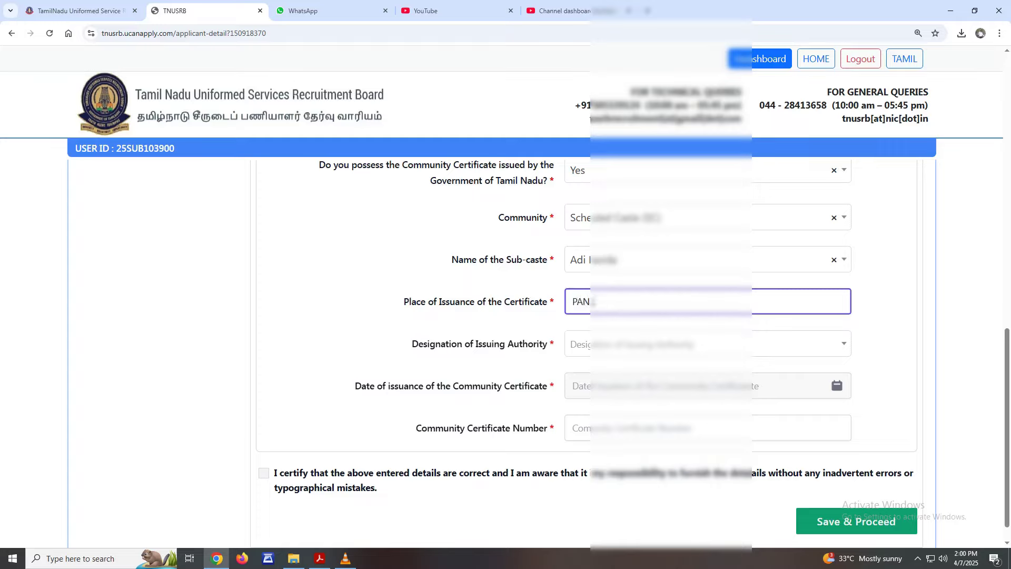
text(RUTI TK)
key(Tab)
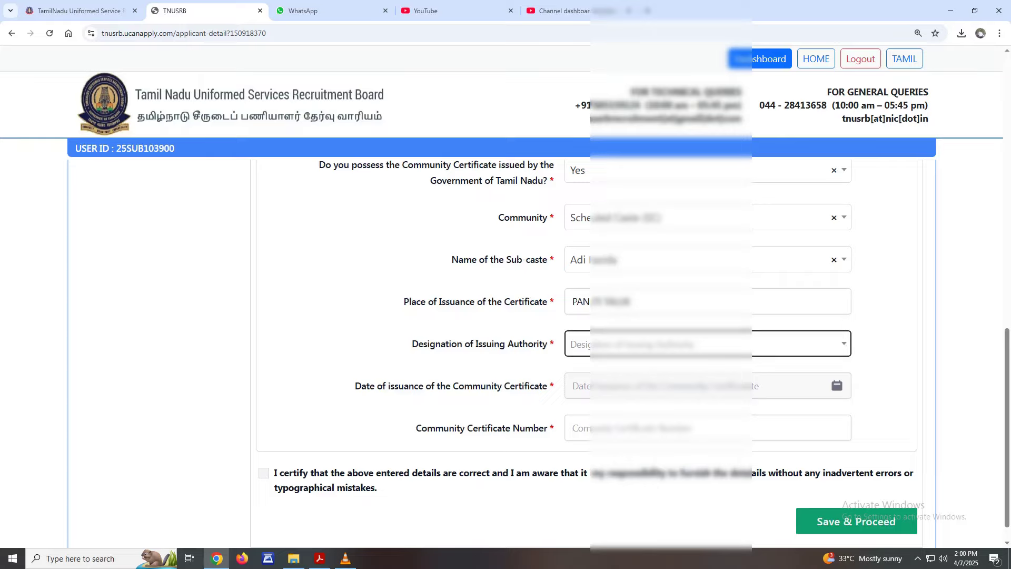
key(Down)
key(Return)
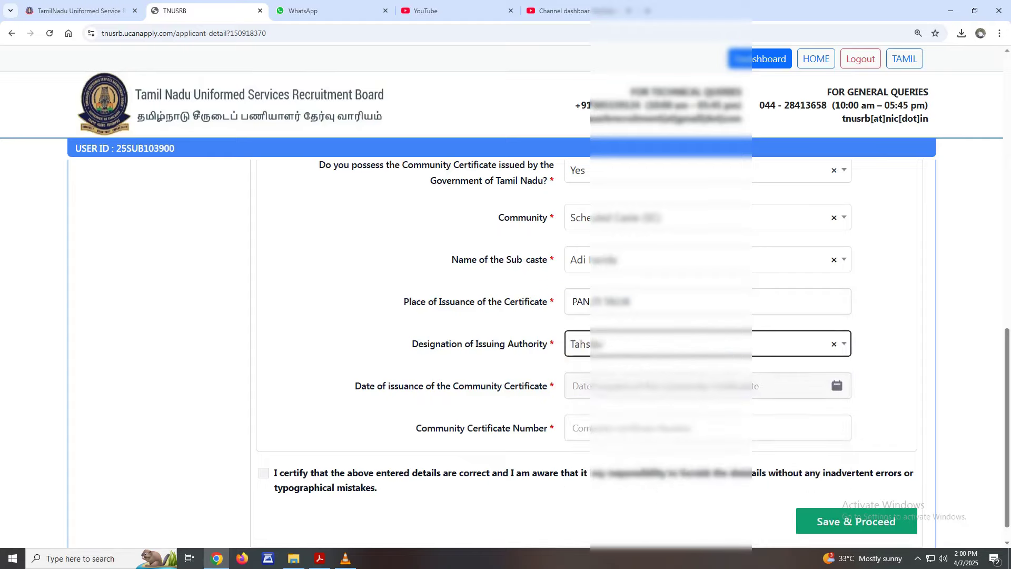
key(Down)
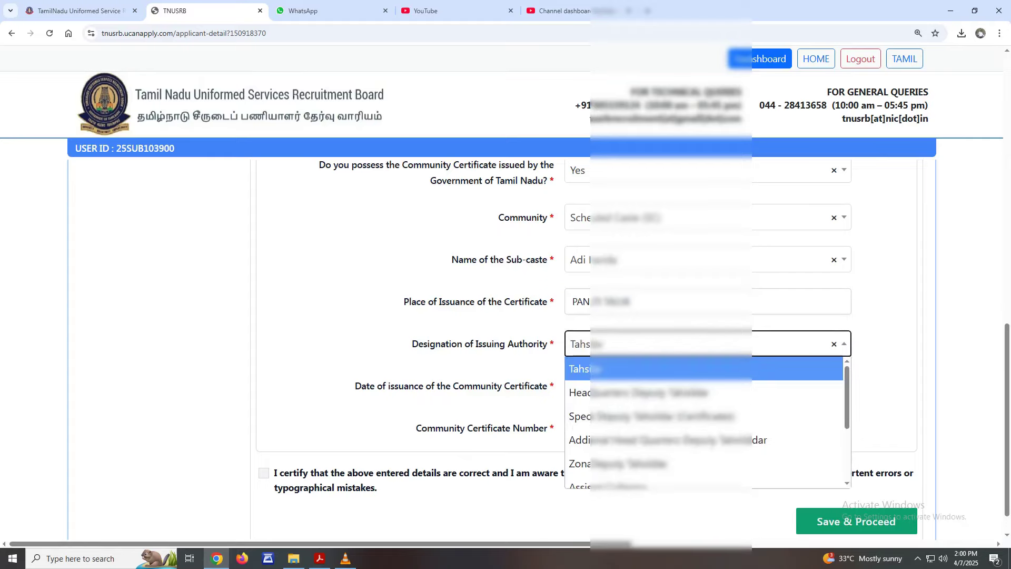
key(Return)
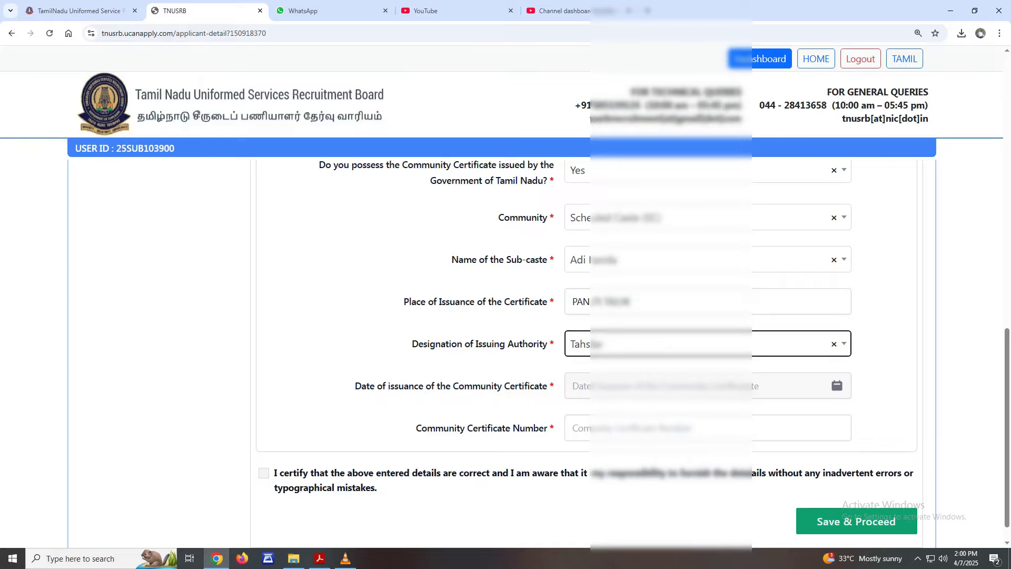
key(Tab)
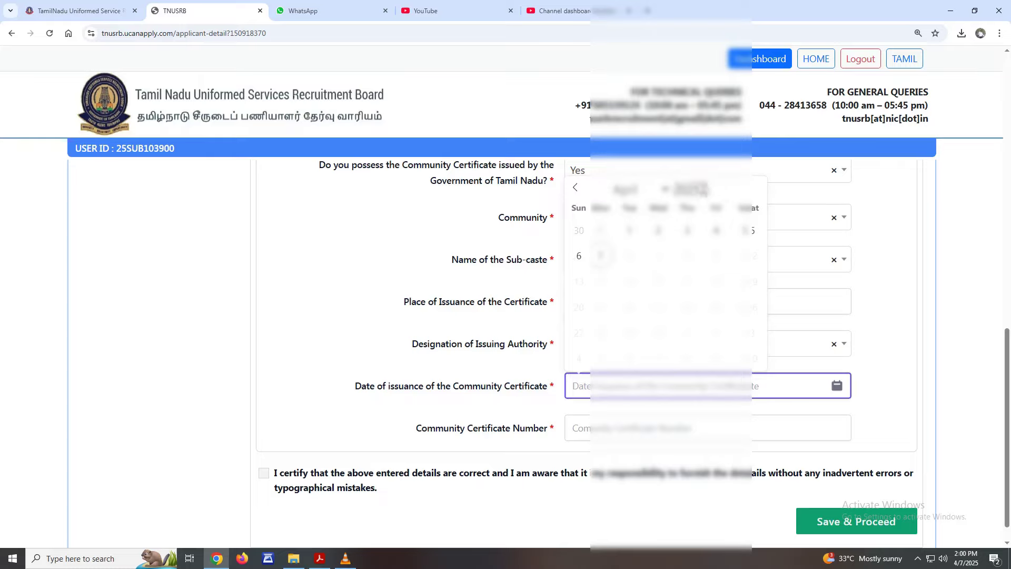
Set the certificate issue date to 6 July 2021
click(687, 188)
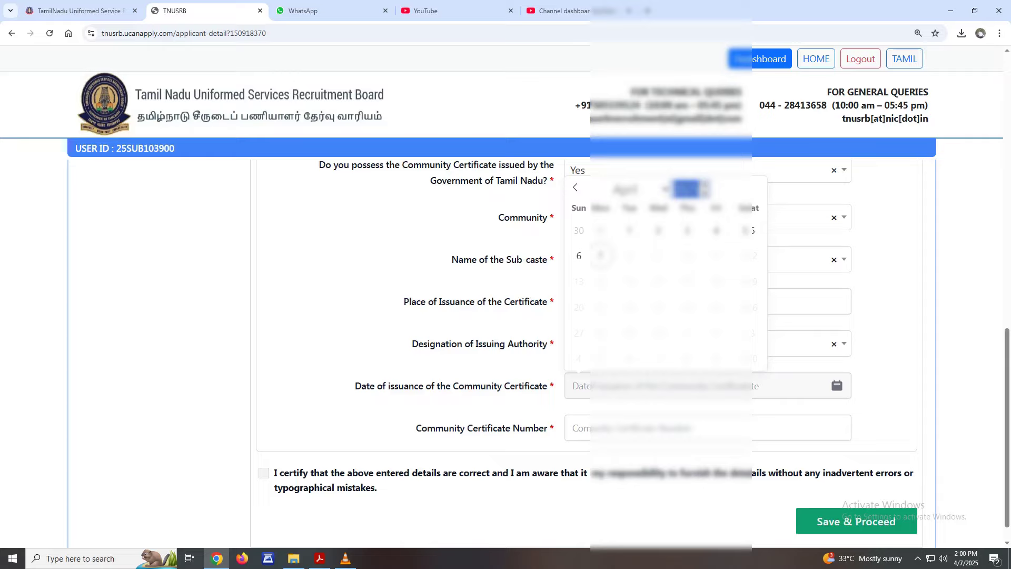
text(2021)
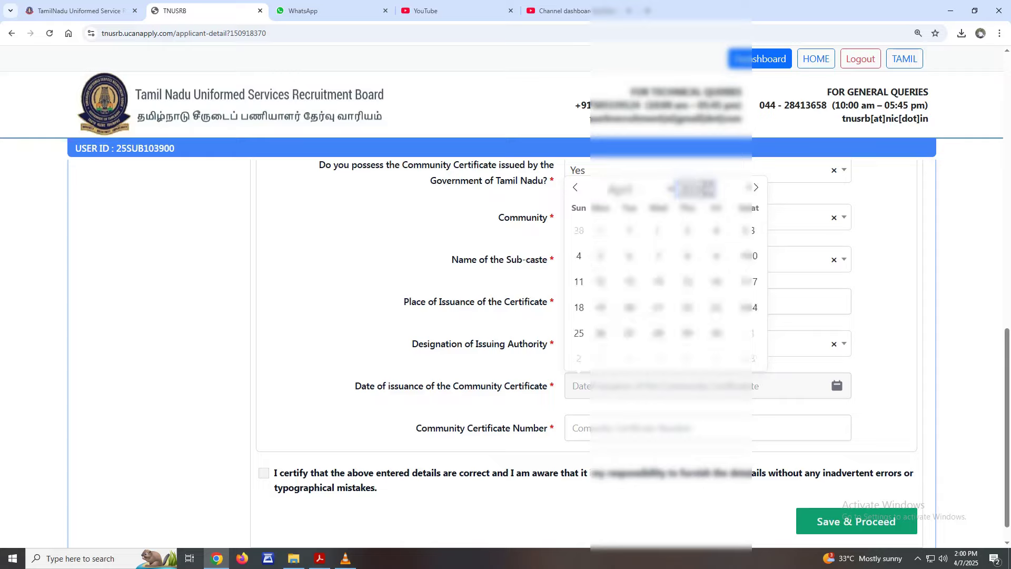
key(shift+Tab)
key(alt+Down)
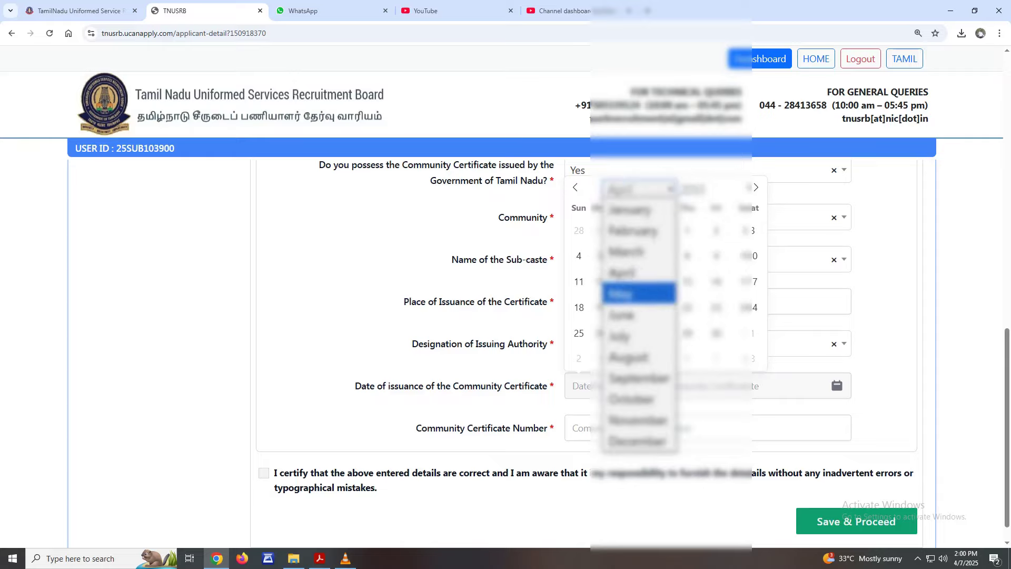
key(Down)
key(Down)
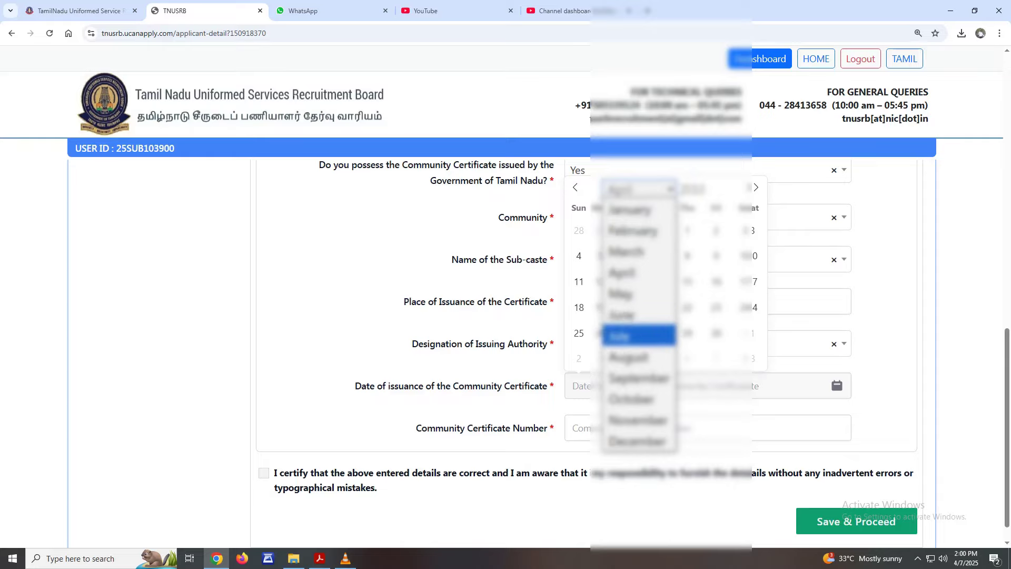
key(Return)
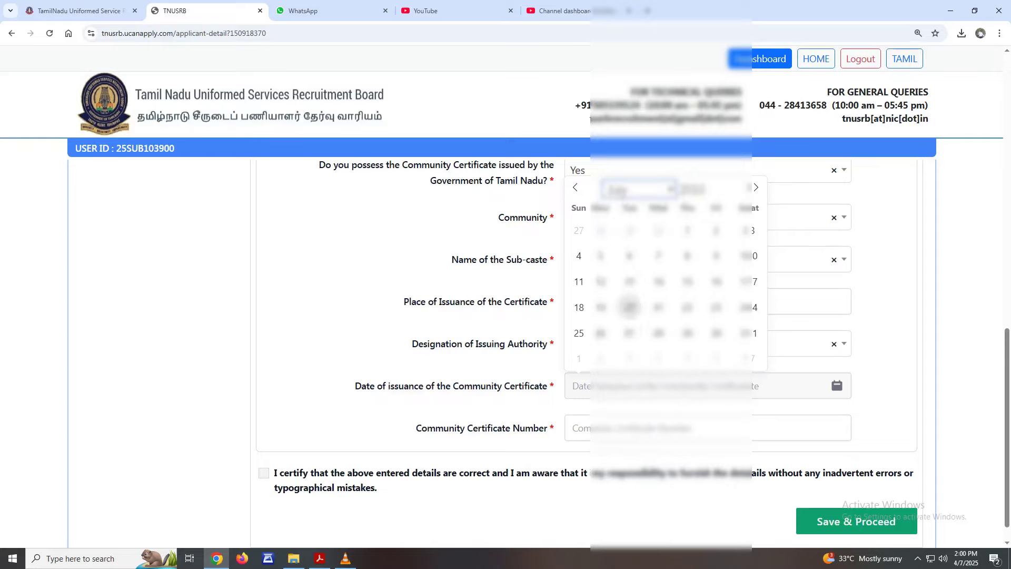
click(629, 256)
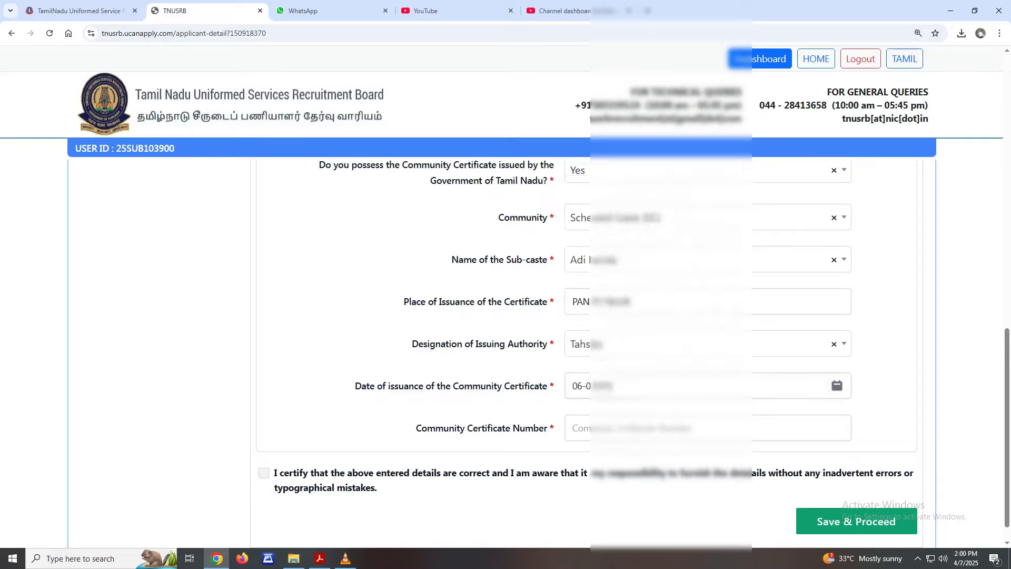
Enter the community certificate number, certify the details, and save and proceed
click(573, 428)
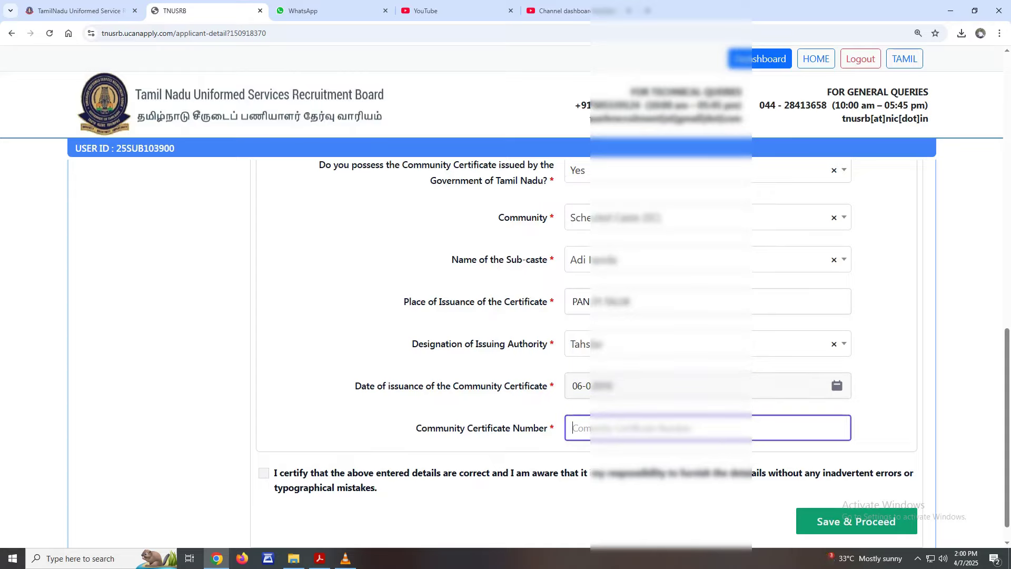
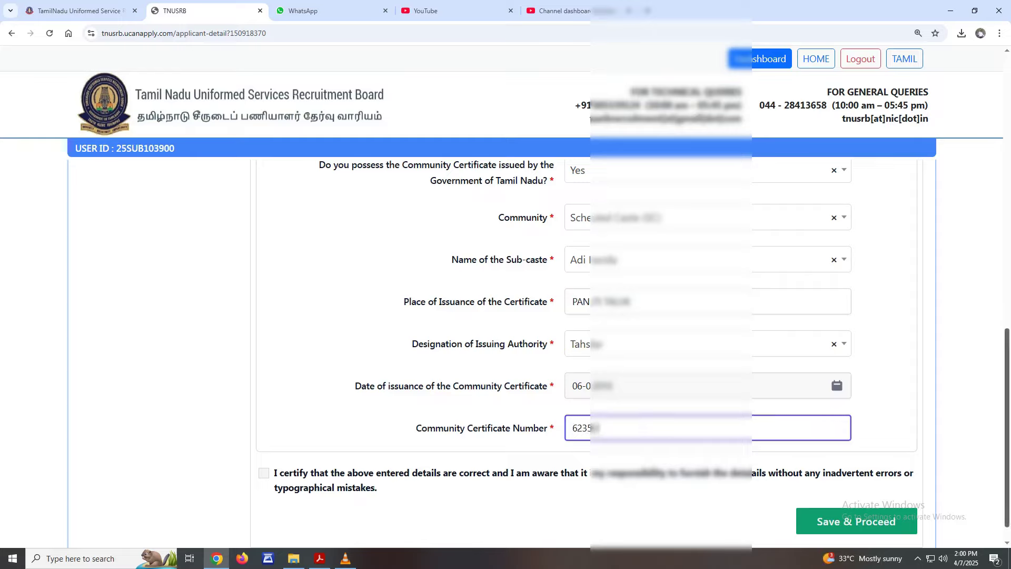
scroll(537, 354, down, 1)
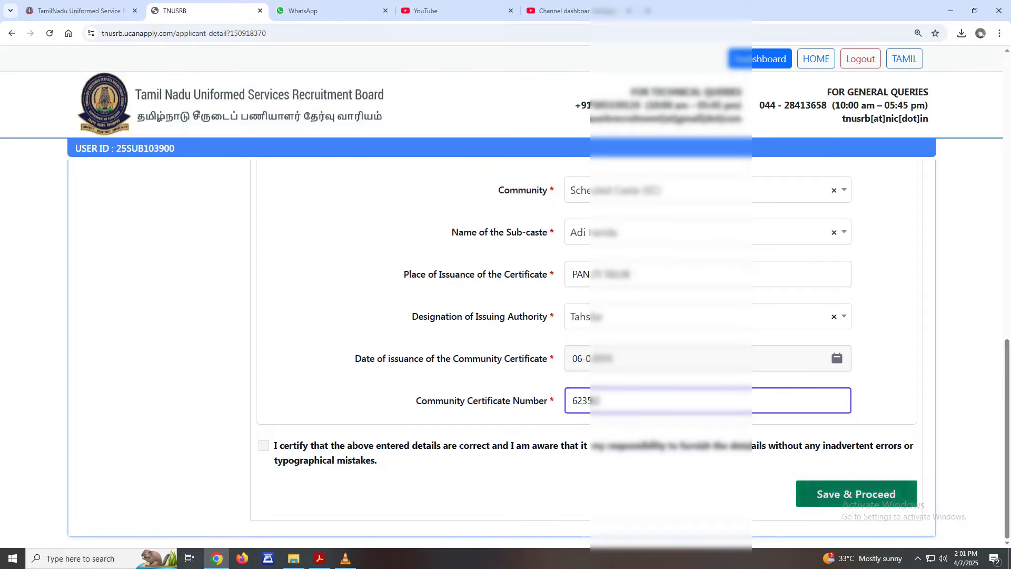
click(264, 446)
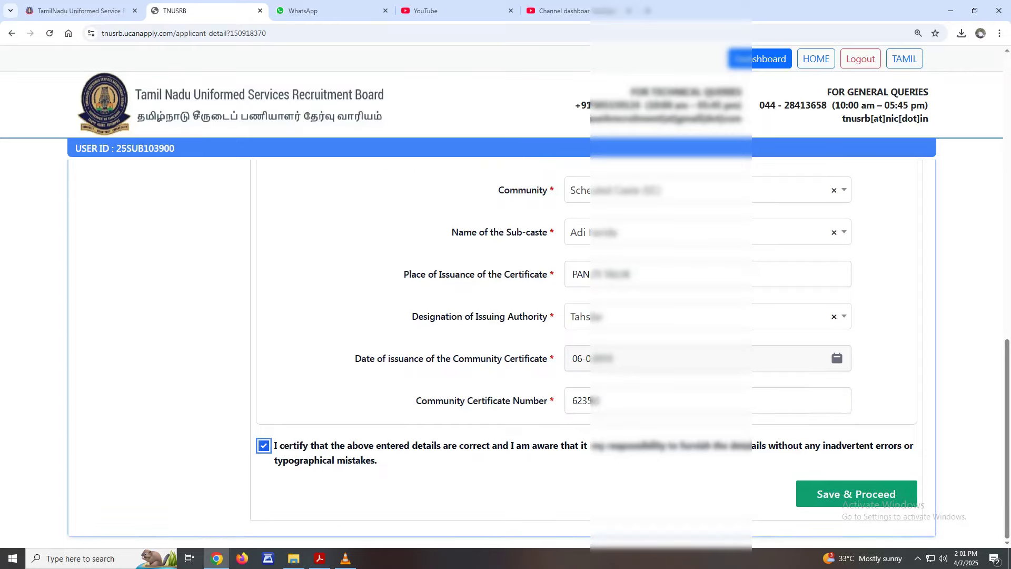
click(856, 493)
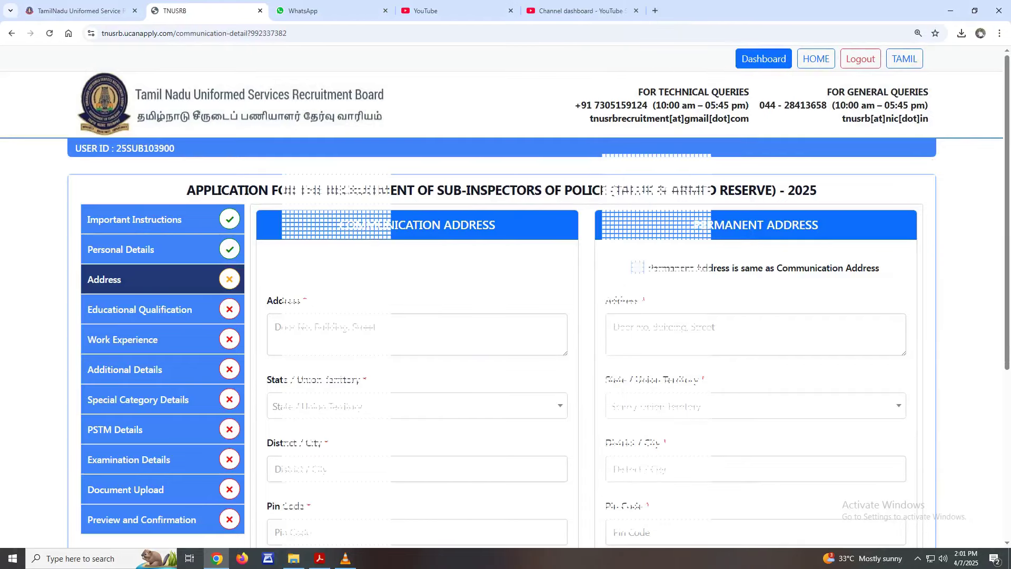
Type the candidate's street address into the Communication Address field
scroll(537, 300, down, 3)
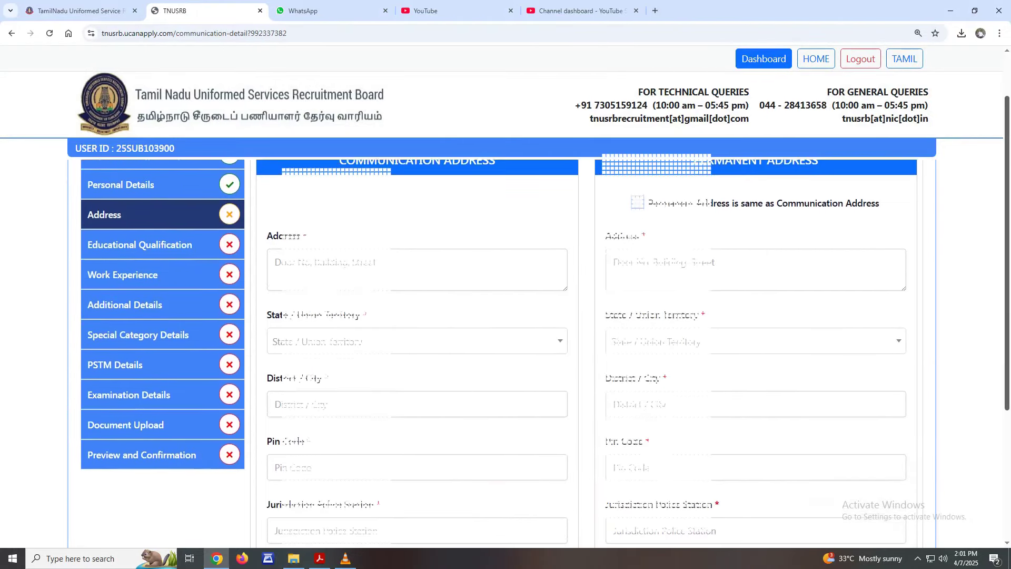
scroll(545, 320, up, 1)
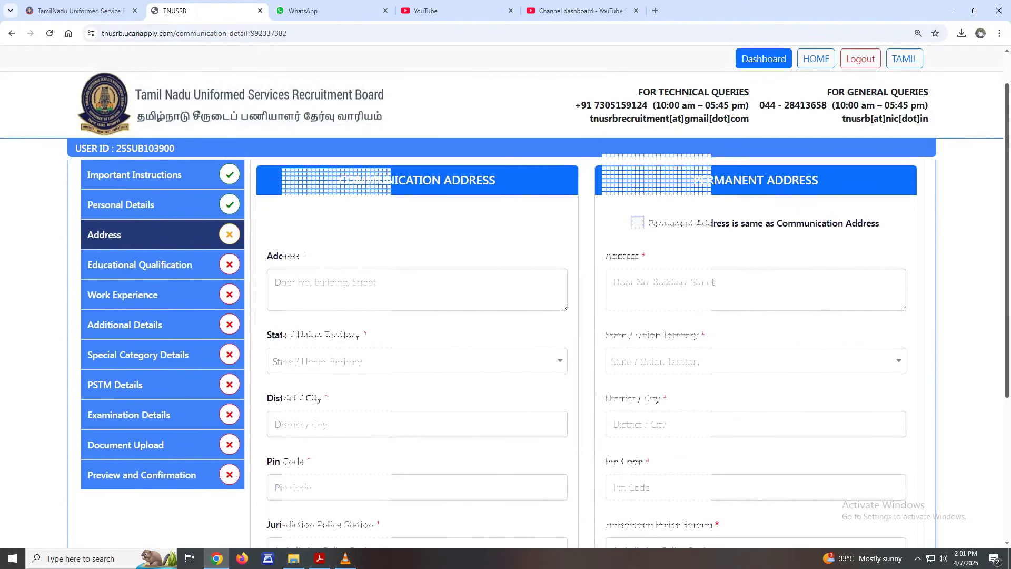
scroll(537, 301, down, 1)
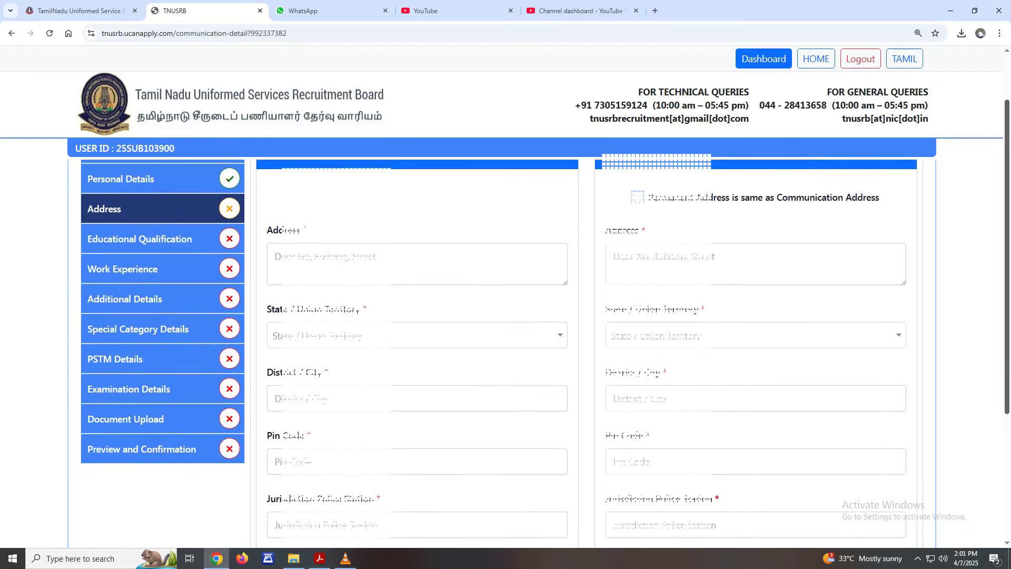
scroll(538, 300, up, 1)
scroll(545, 312, down, 1)
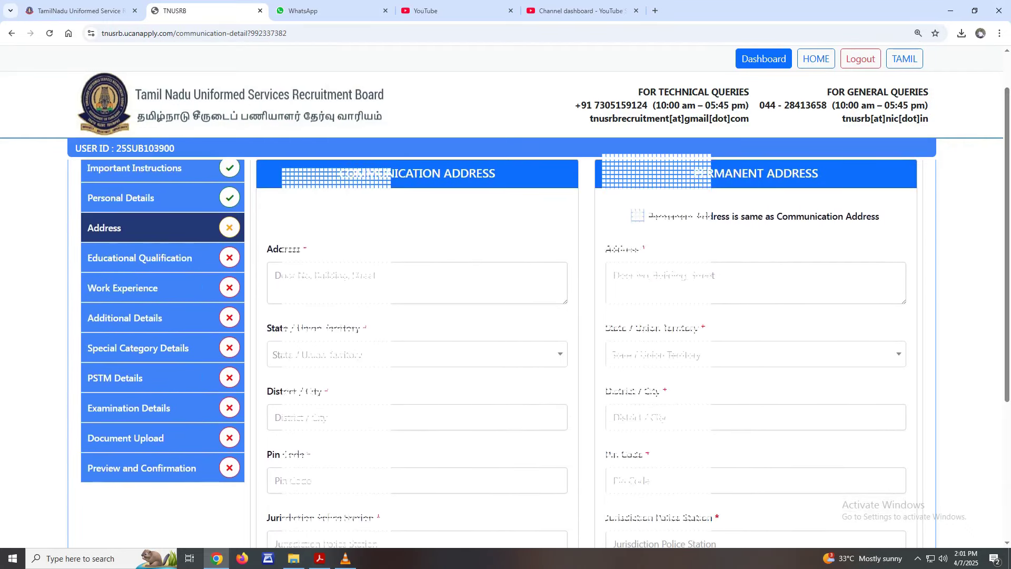
click(276, 276)
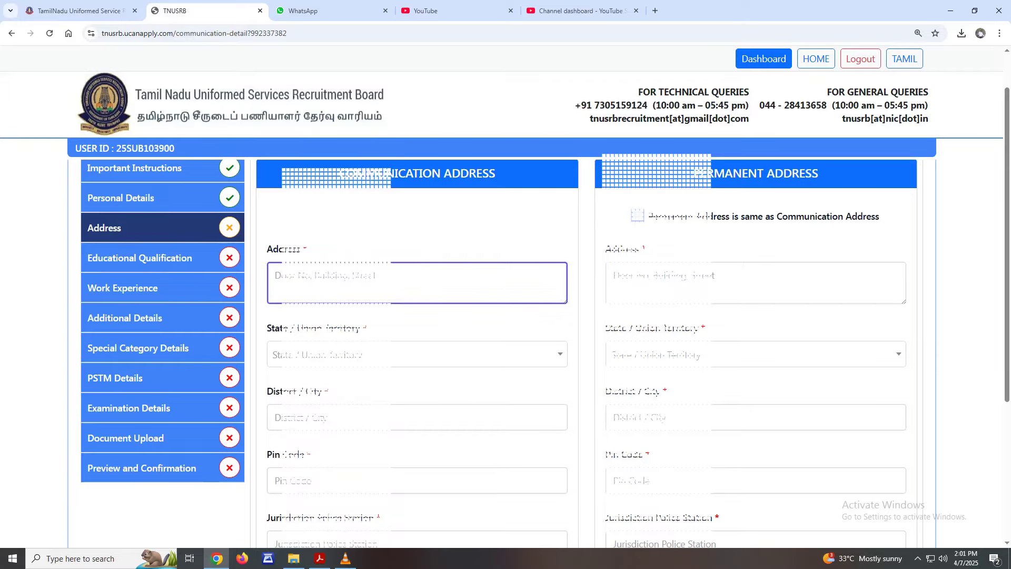
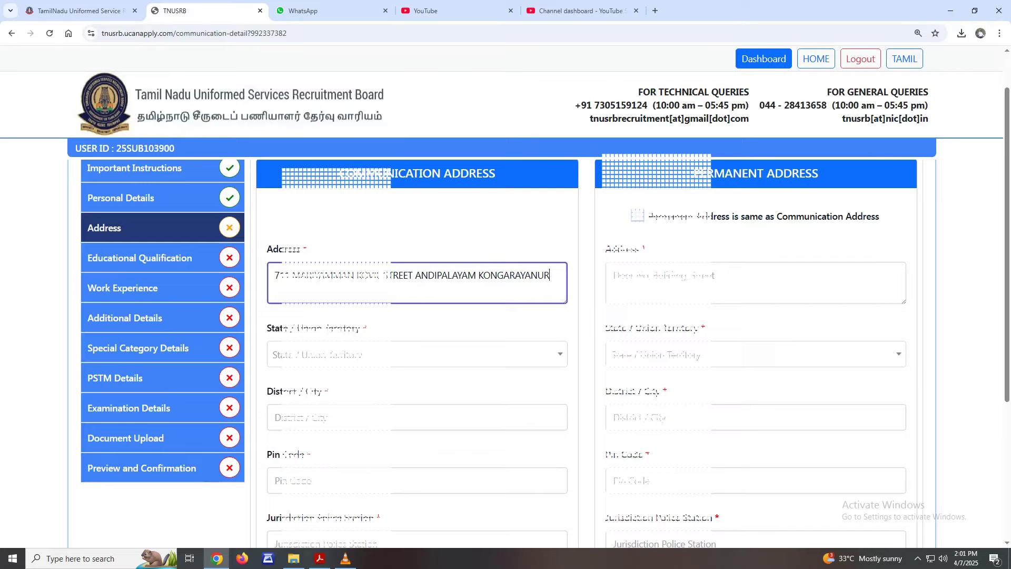
key(Tab)
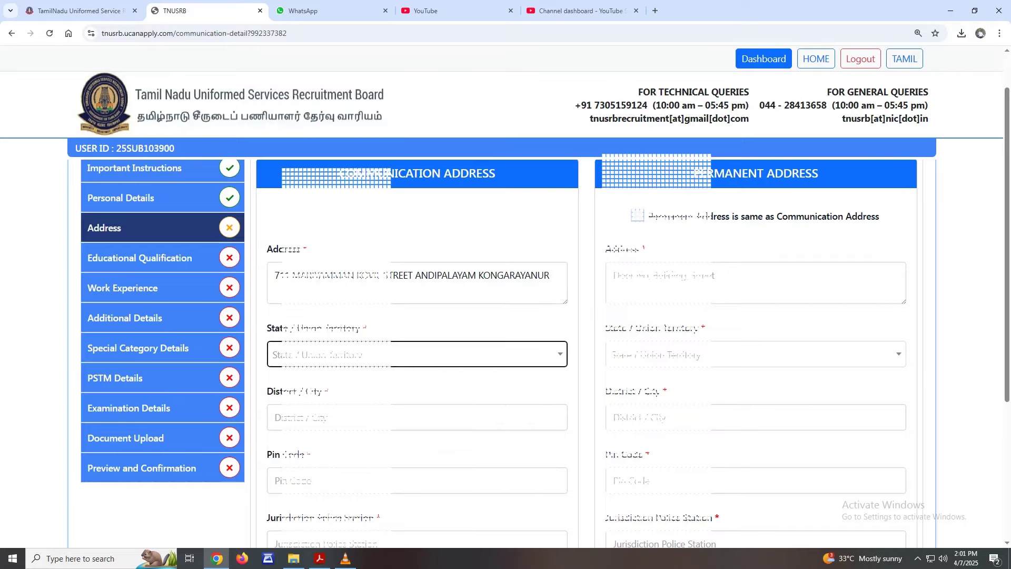
Set state to Tamil Nadu, district to CUDDALORE, and enter the PIN code
key(alt+Down)
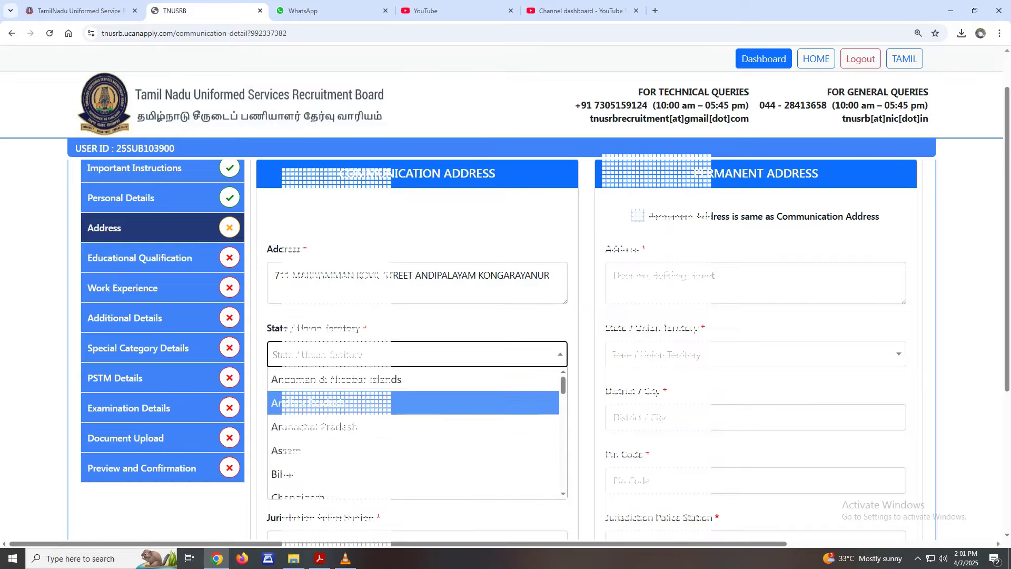
scroll(416, 431, down, 5)
scroll(337, 460, down, 8)
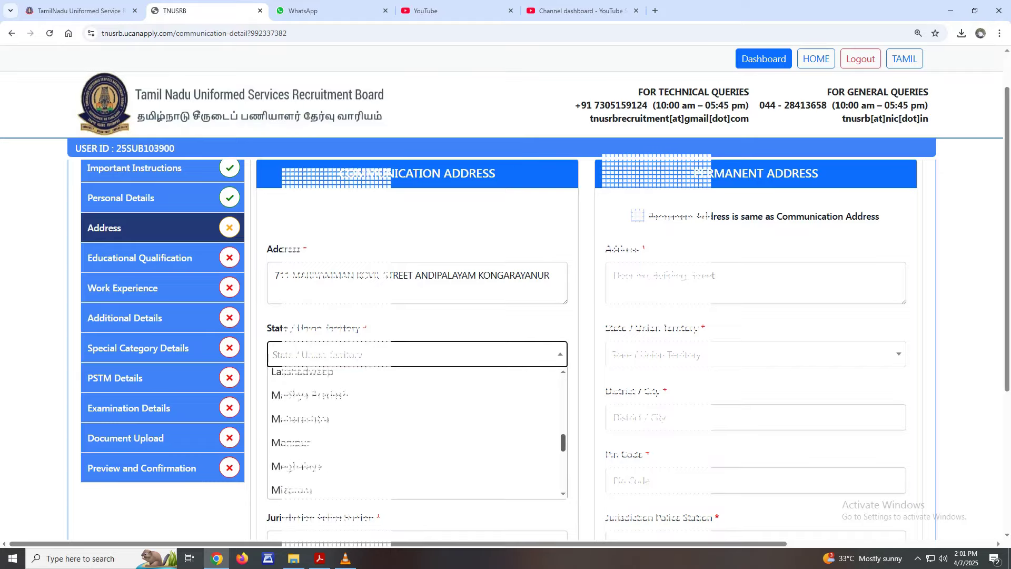
key(Up)
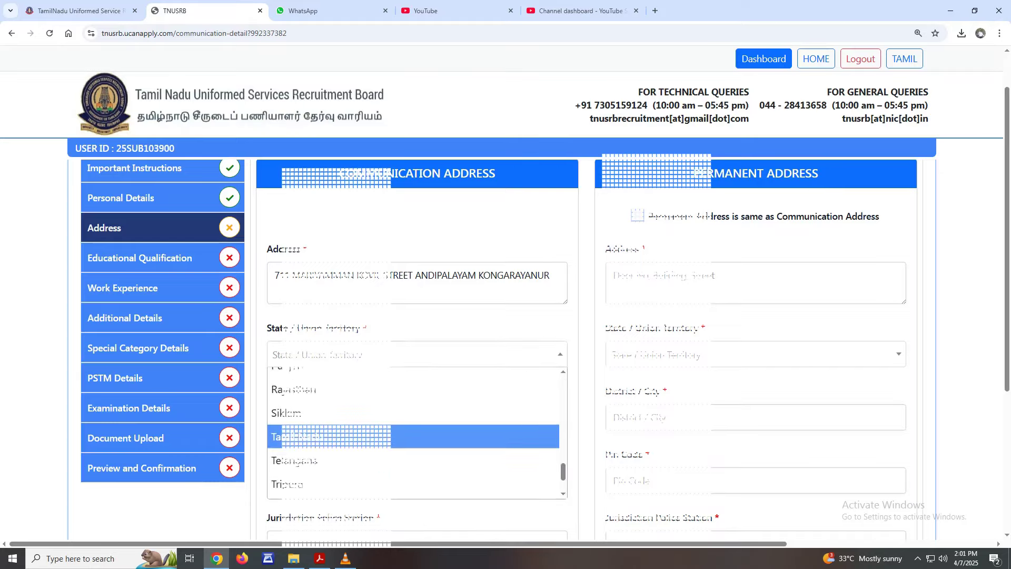
key(Return)
key(Tab)
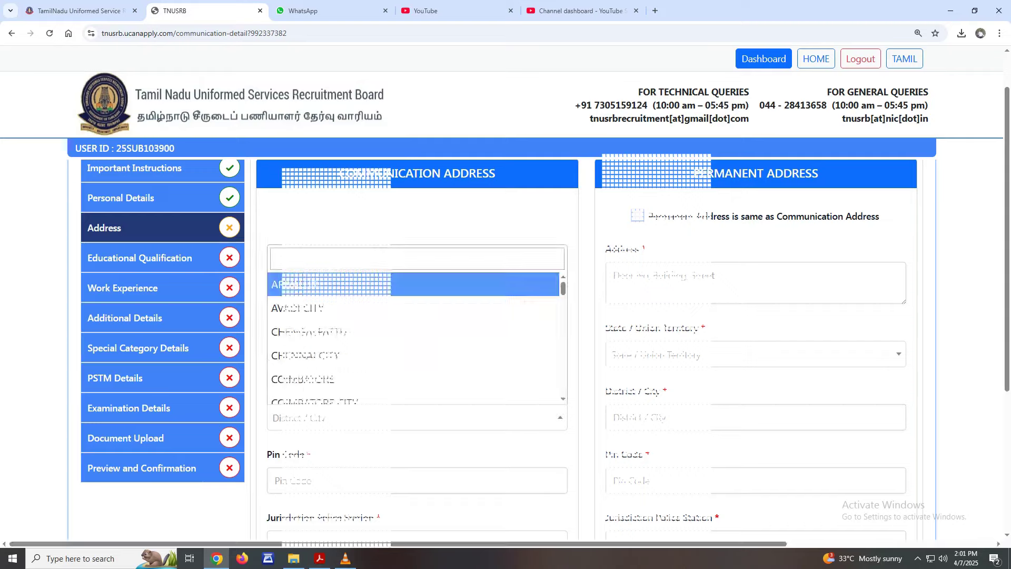
key(Down)
key(Down)
key(Down)
key(Down)
key(Down)
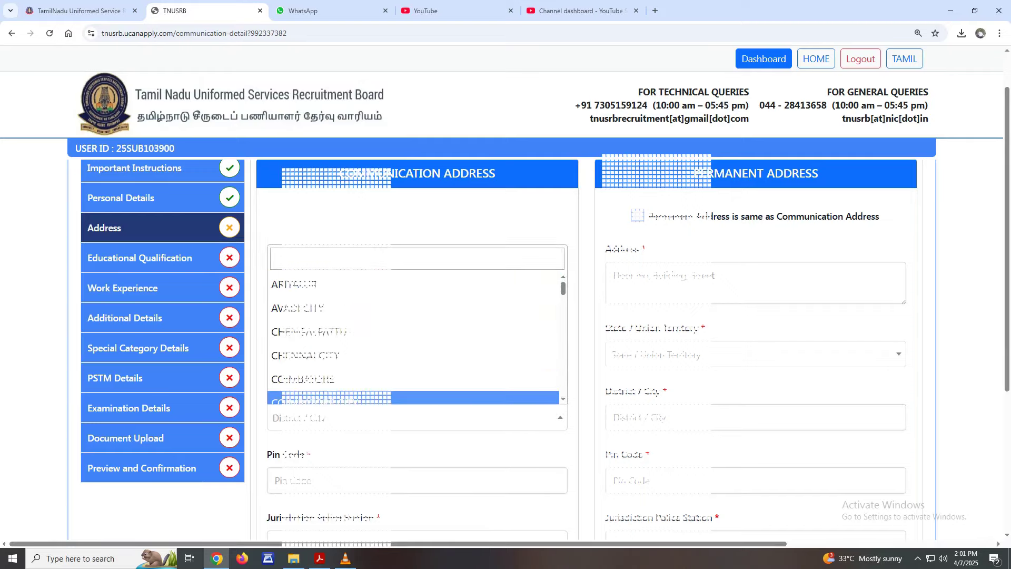
key(Down)
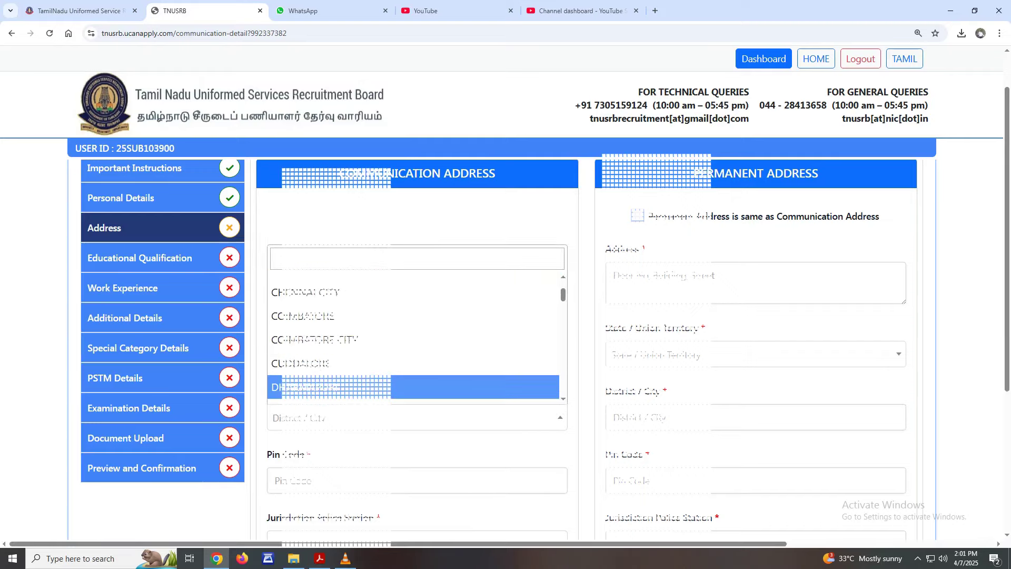
key(Return)
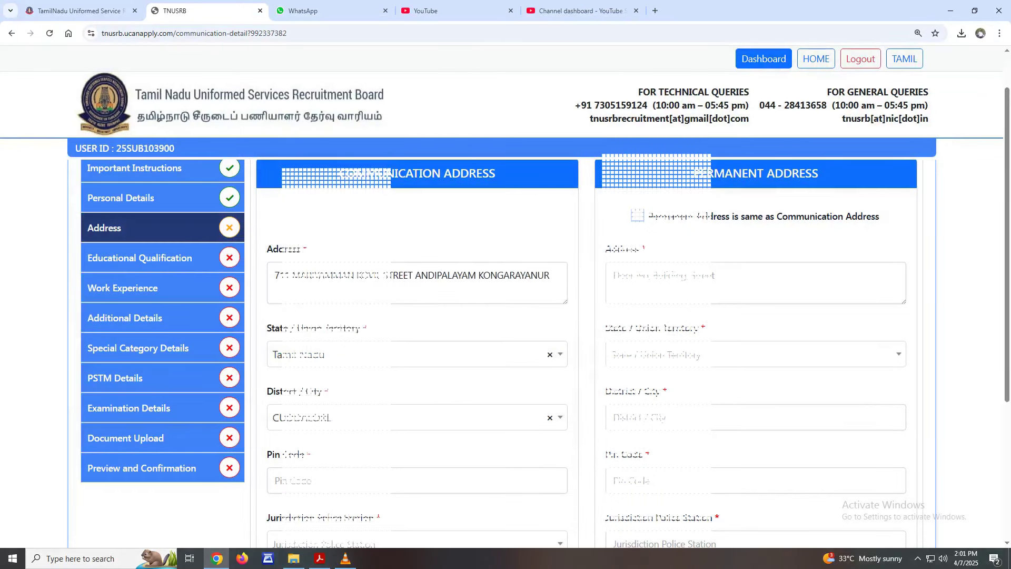
click(275, 480)
text(607101)
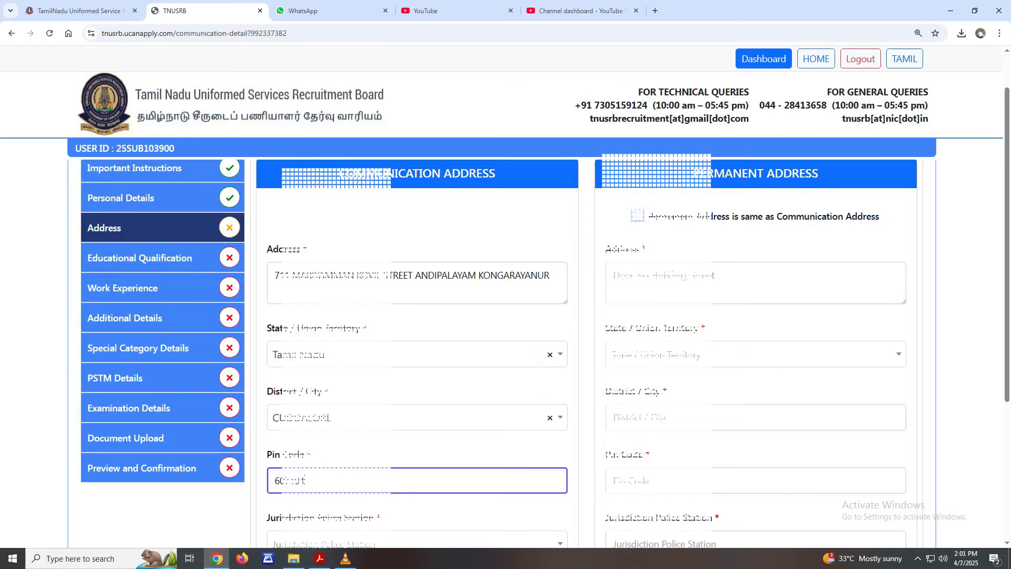
Select the jurisdiction police station from its list
scroll(545, 352, down, 2)
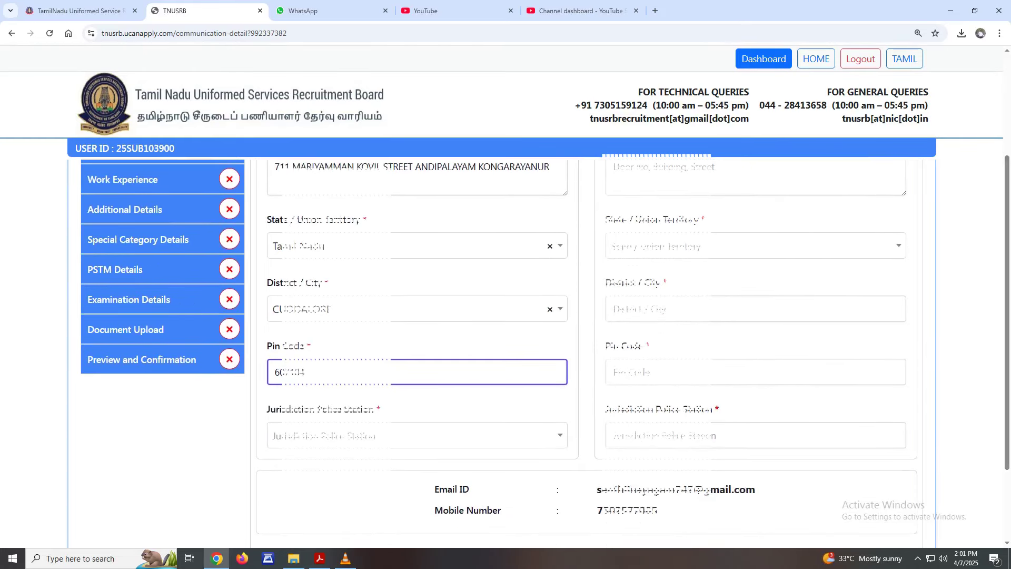
click(416, 435)
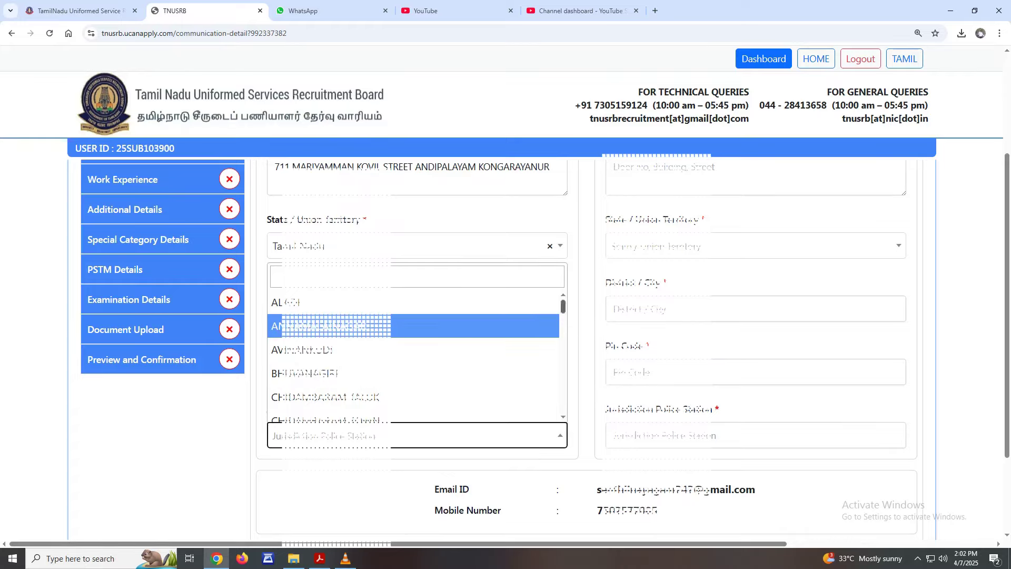
scroll(416, 358, down, 7)
scroll(416, 358, down, 8)
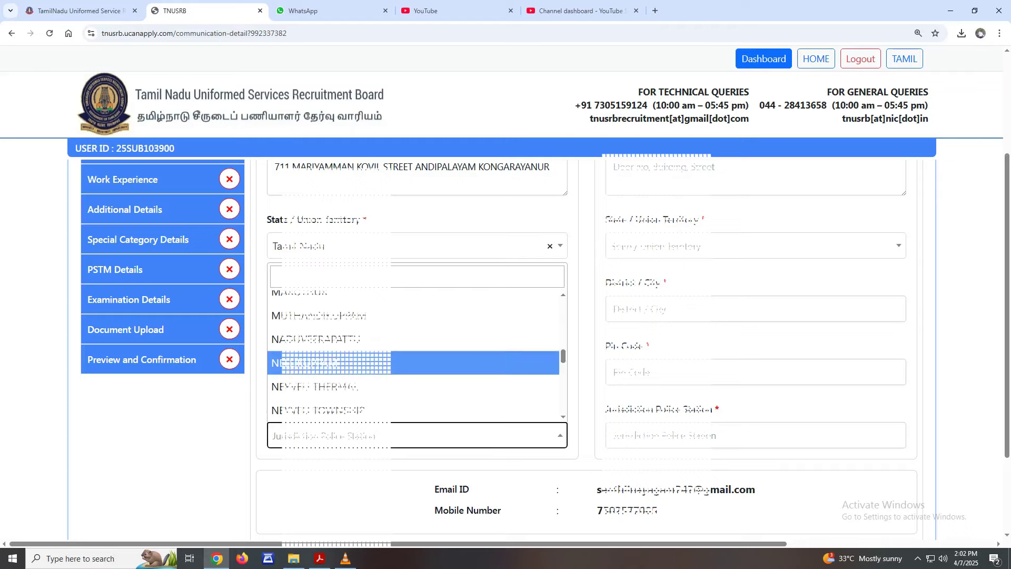
click(416, 363)
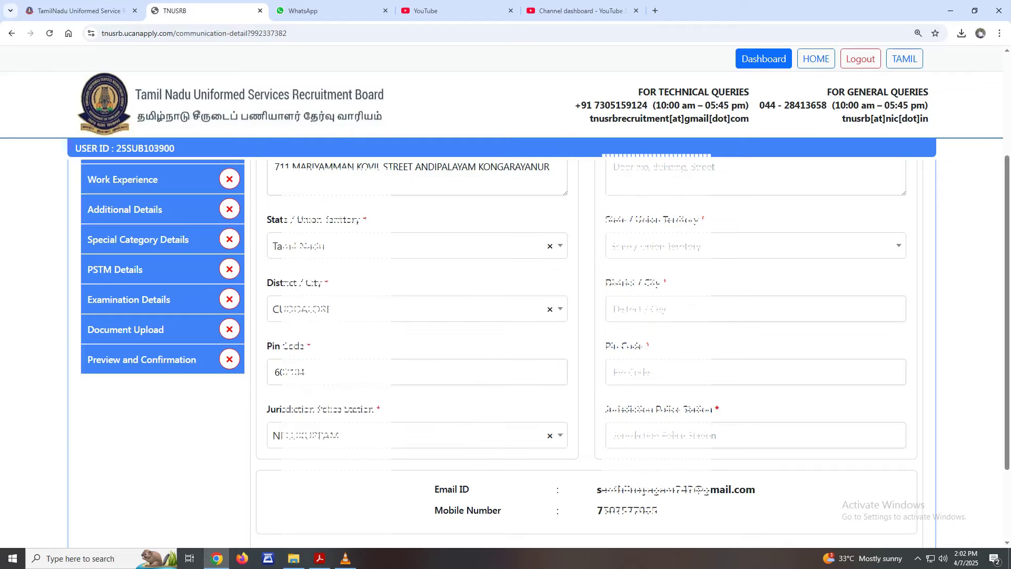
Make the permanent address same as communication, certify the details, and save
scroll(416, 358, up, 3)
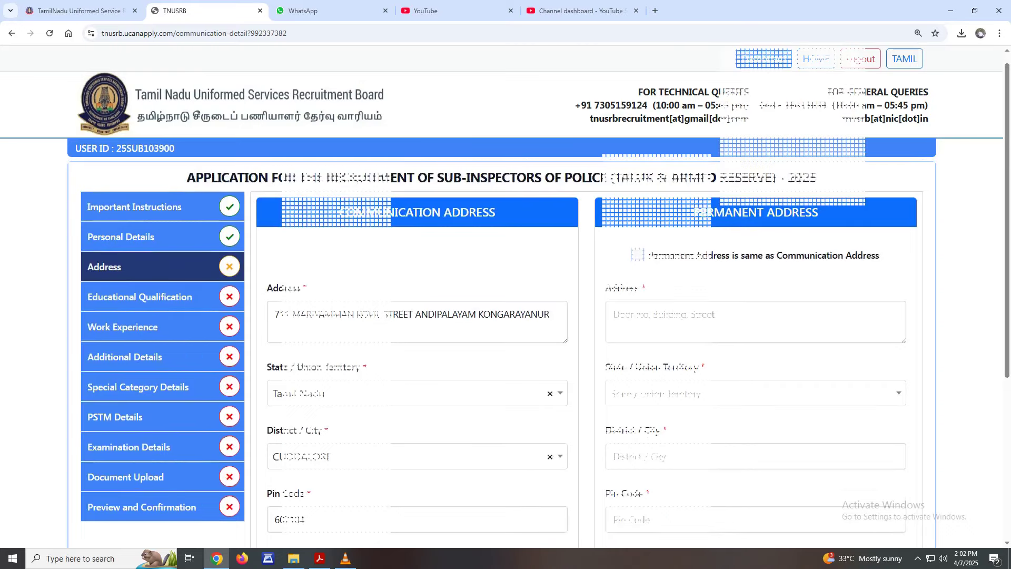
click(637, 255)
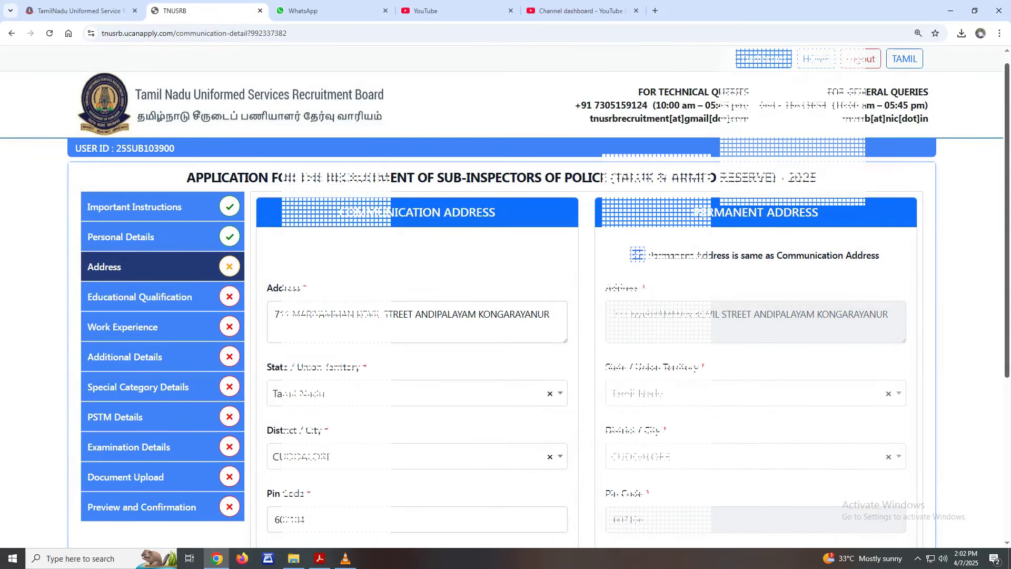
scroll(501, 342, down, 5)
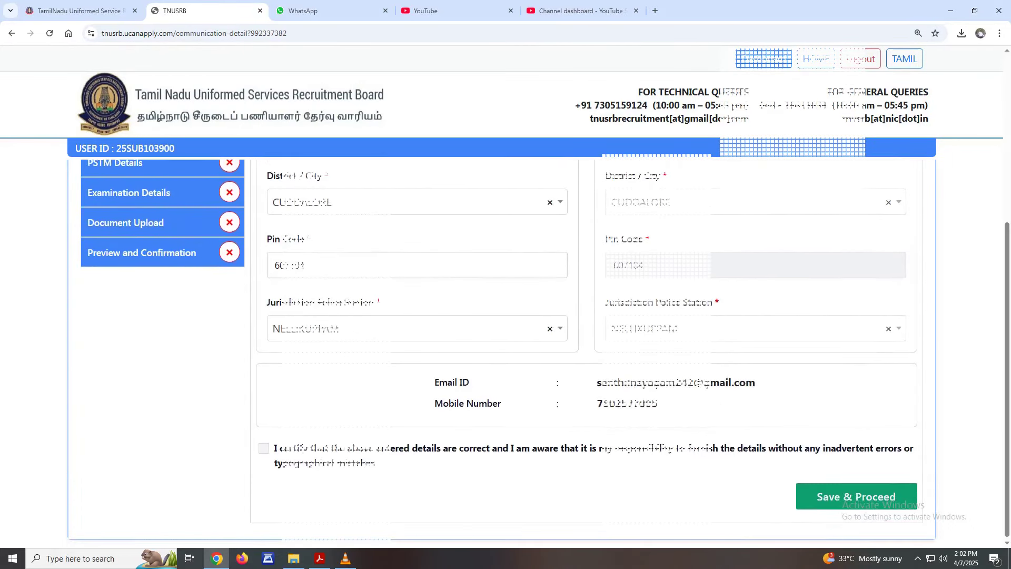
click(264, 448)
click(856, 497)
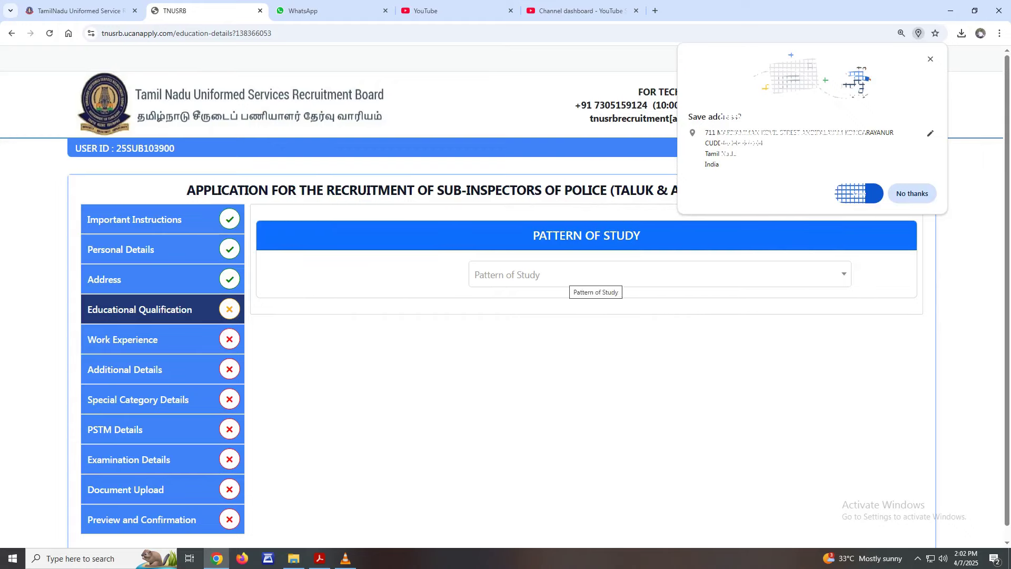
Select SSLC + HSC + UG [10 + 2 + 3 OR 4] as study pattern and dismiss Chrome's Save address bubble
click(568, 275)
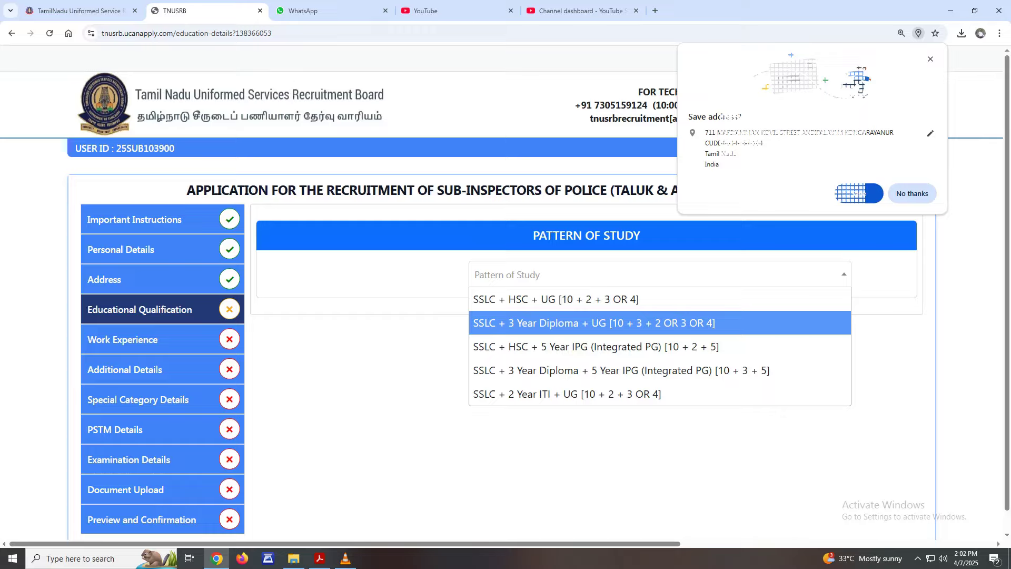
key(Down)
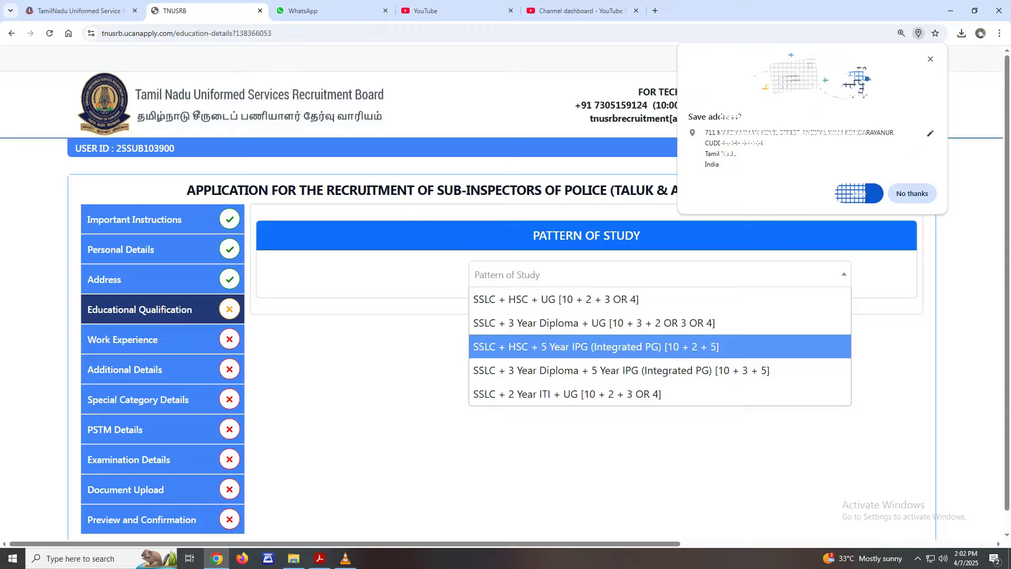
key(Down)
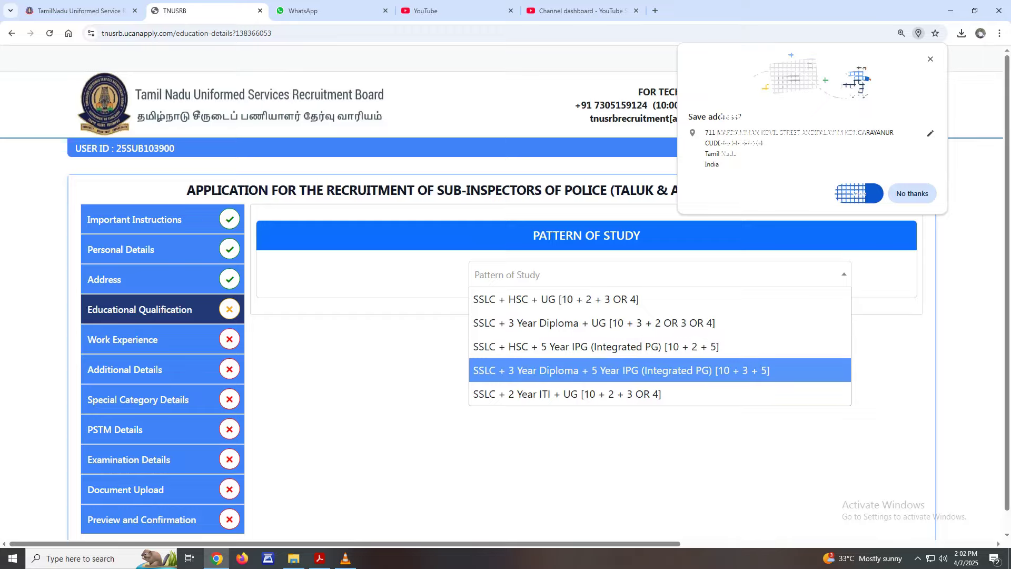
key(Down)
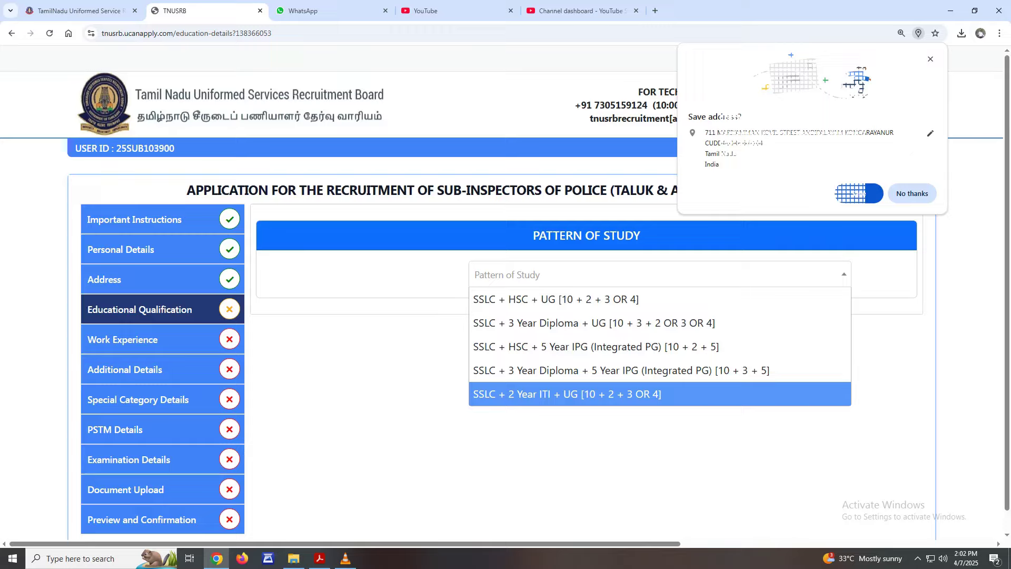
key(Up)
key(Up)
key(Up)
key(Up)
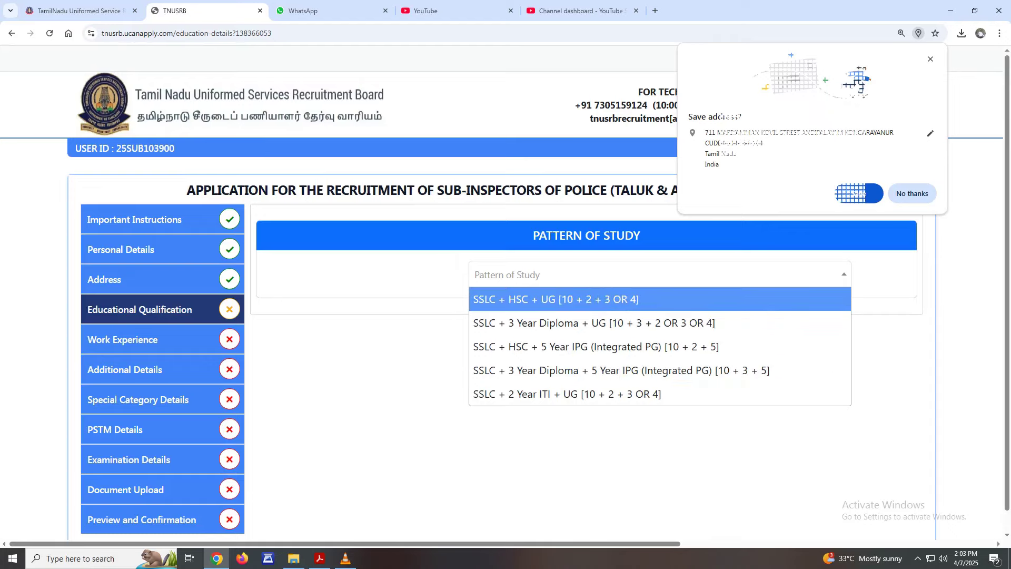
key(Return)
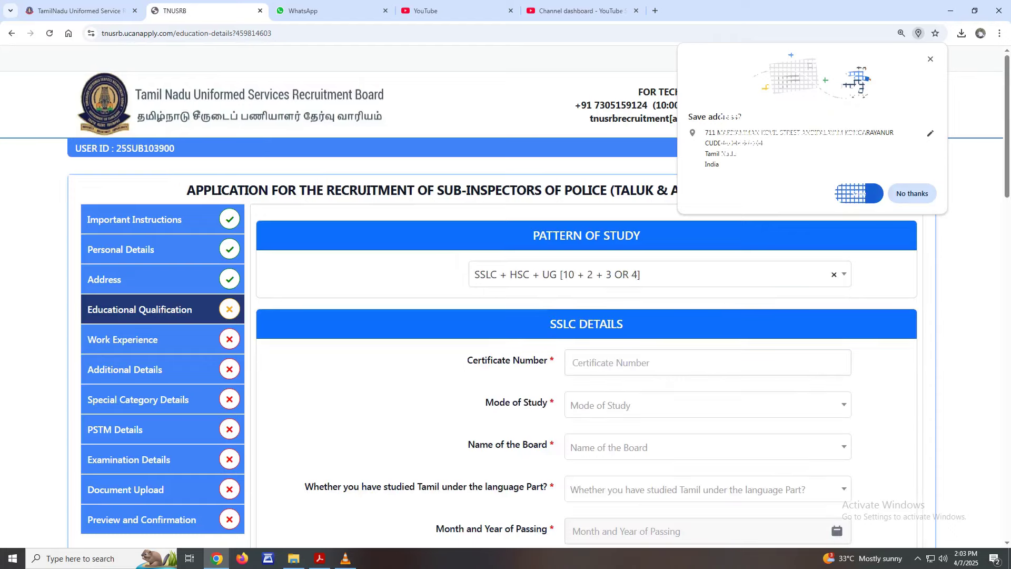
key(Escape)
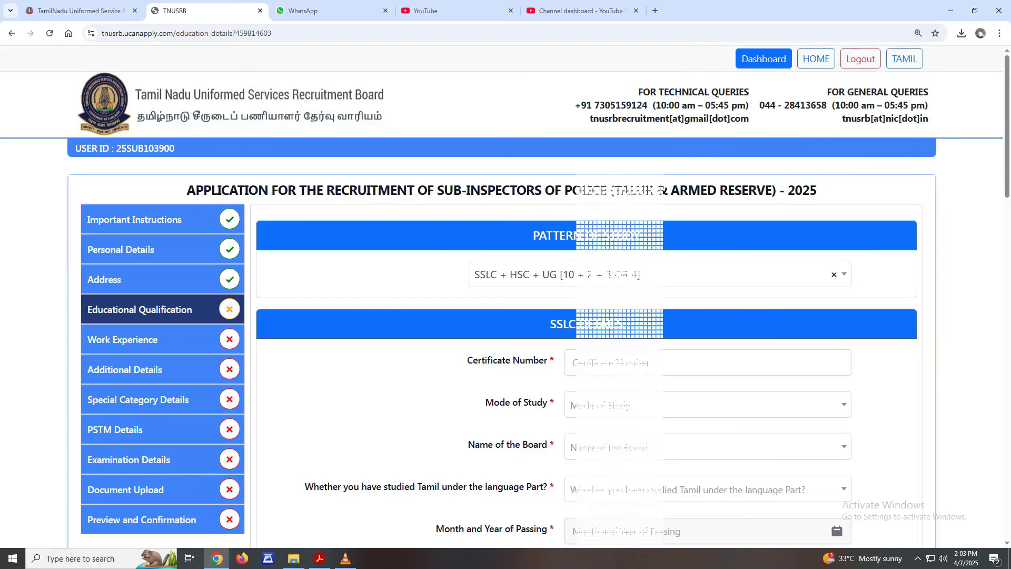
Enter the SSLC certificate number and choose Regular as the mode of study
click(574, 362)
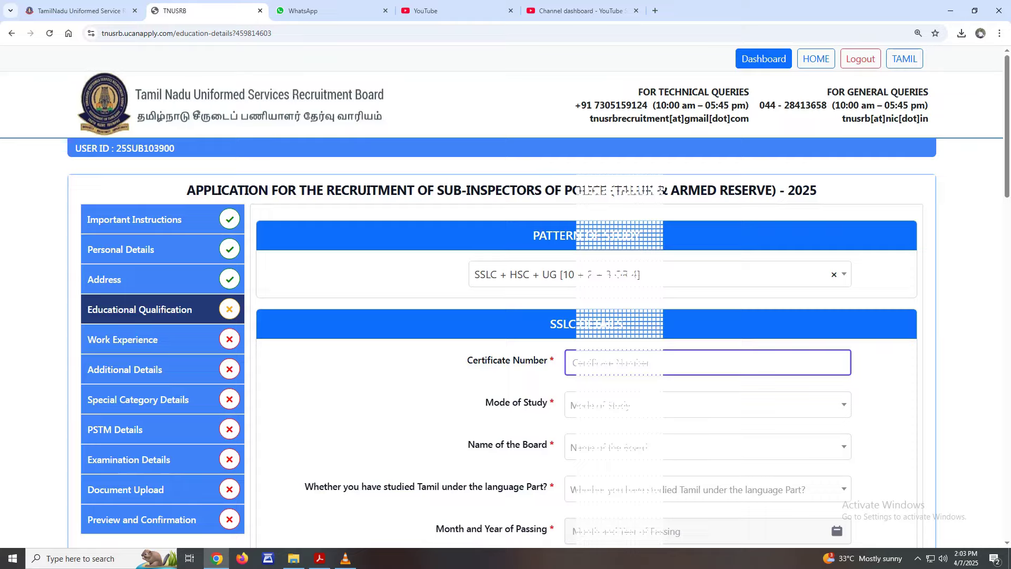
scroll(505, 316, down, 1)
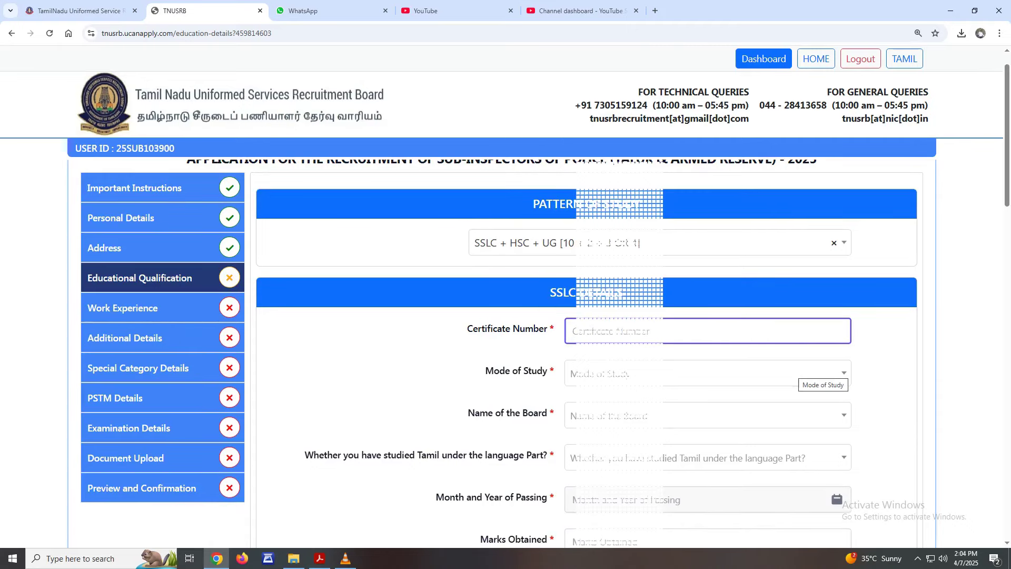
text(555666)
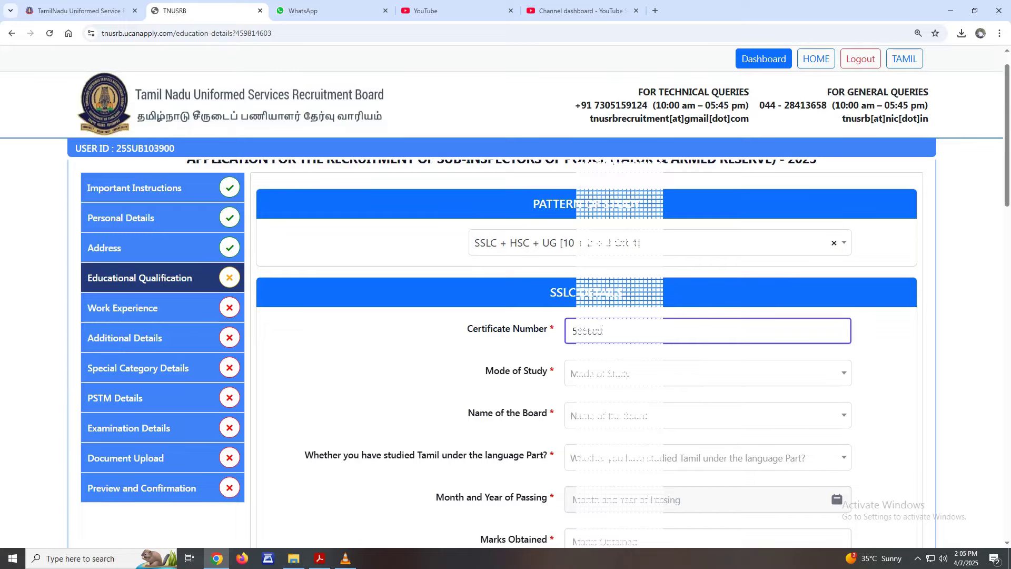
key(Tab)
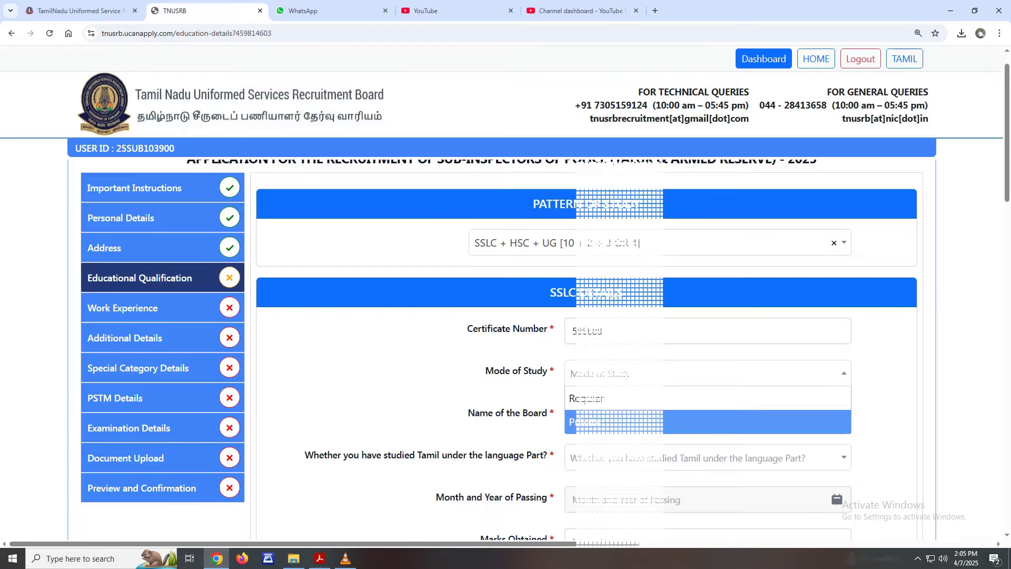
key(Return)
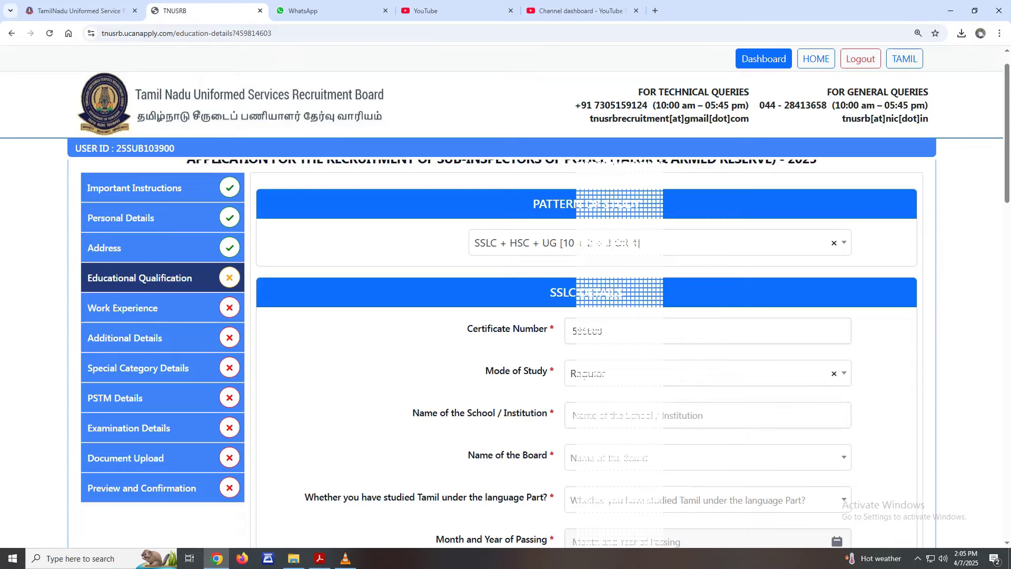
Enter school name 'GovSH MISSION HS NELLIKUPPAM' and choose Tamil Nadu State Board
click(708, 415)
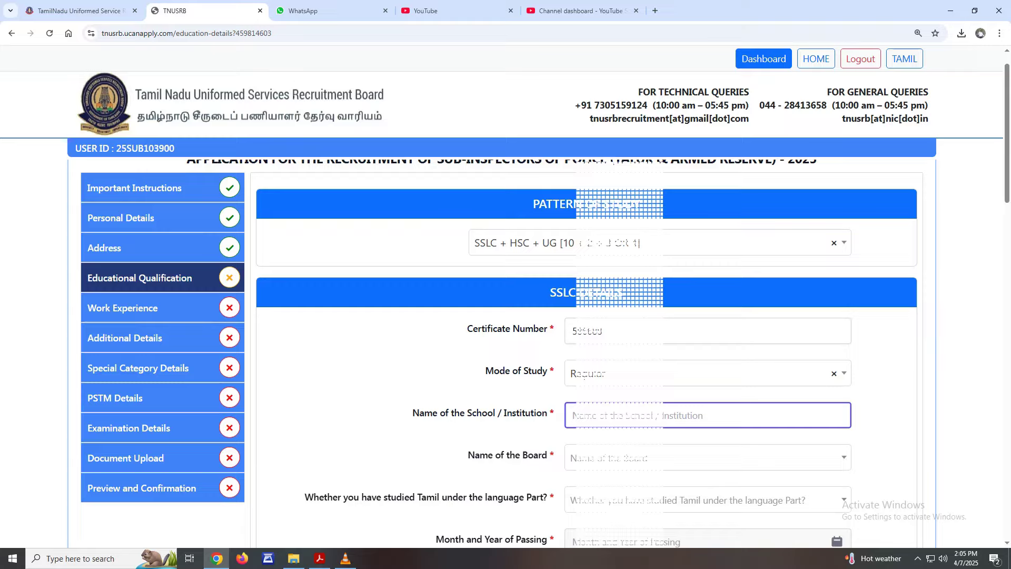
text(Gov)
text(SH MISSION)
text( HS NELLIKU)
text(PPAM)
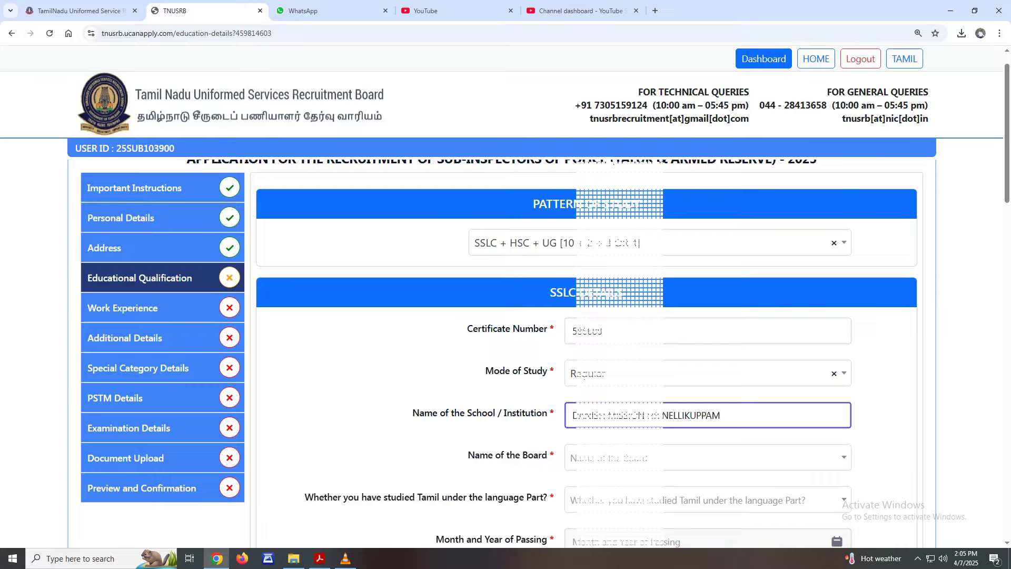
key(Tab)
key(Down)
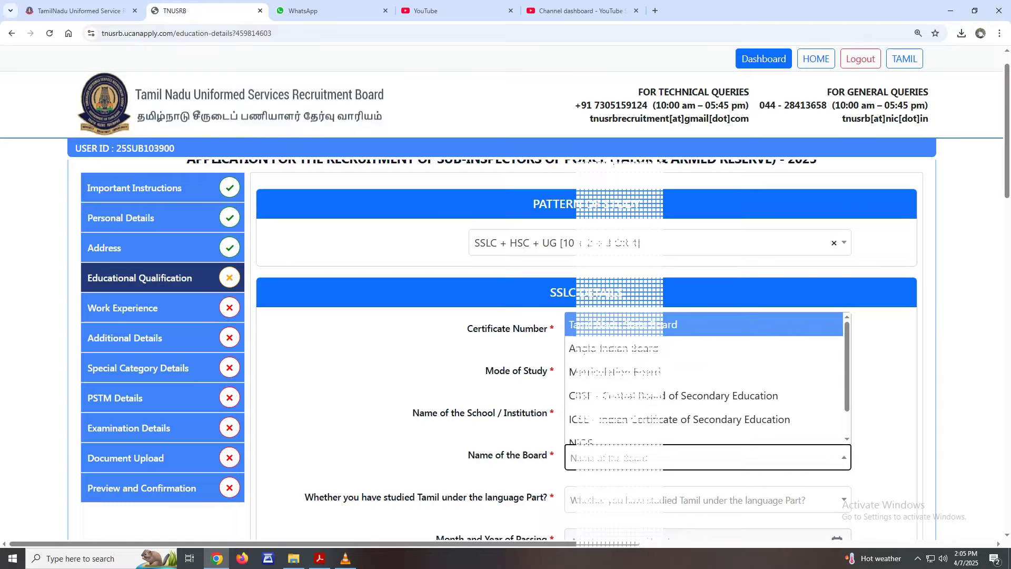
key(Return)
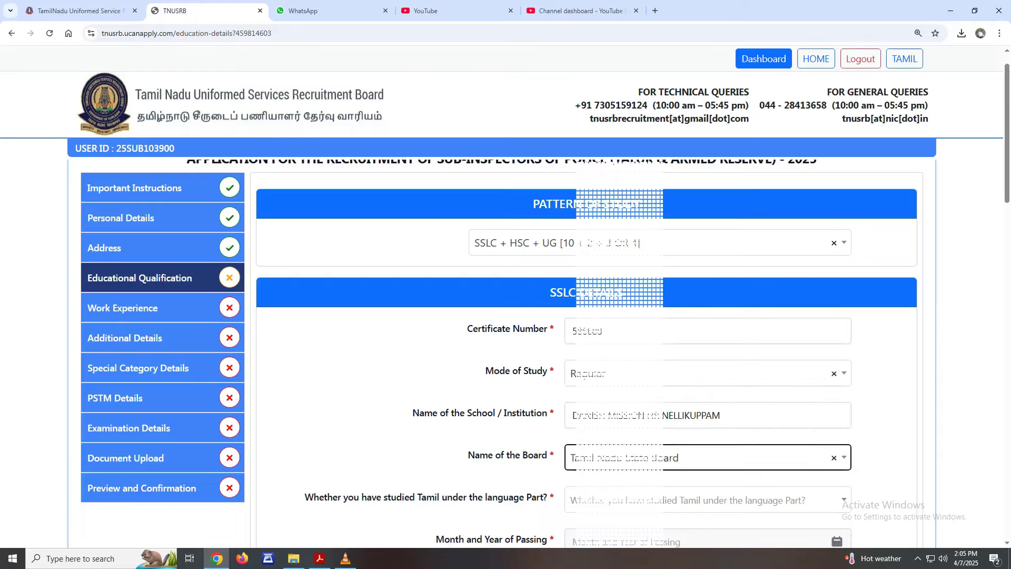
scroll(586, 348, down, 4)
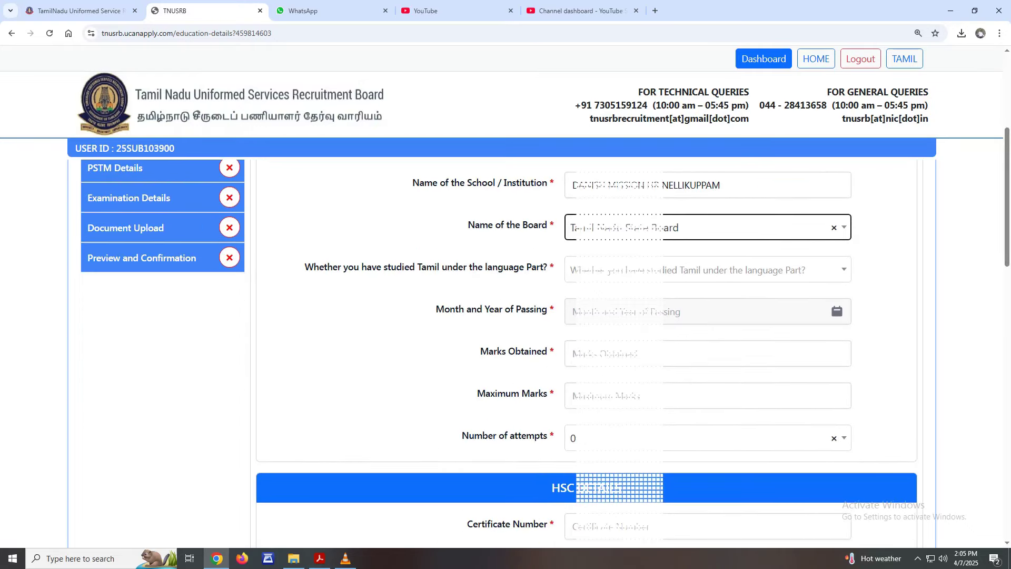
Answer Yes to having studied Tamil and set the passing month to April 2010
click(635, 269)
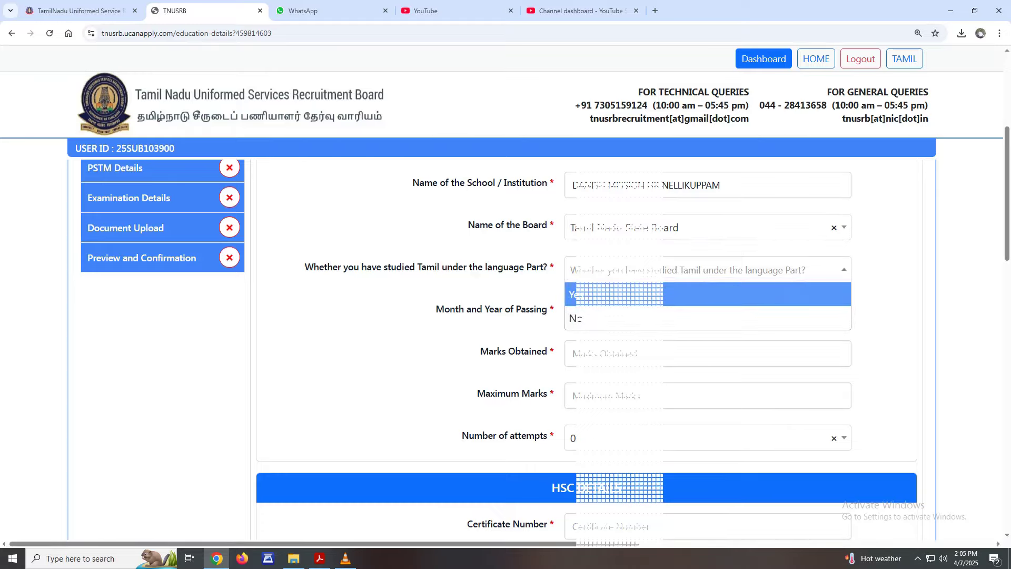
key(Return)
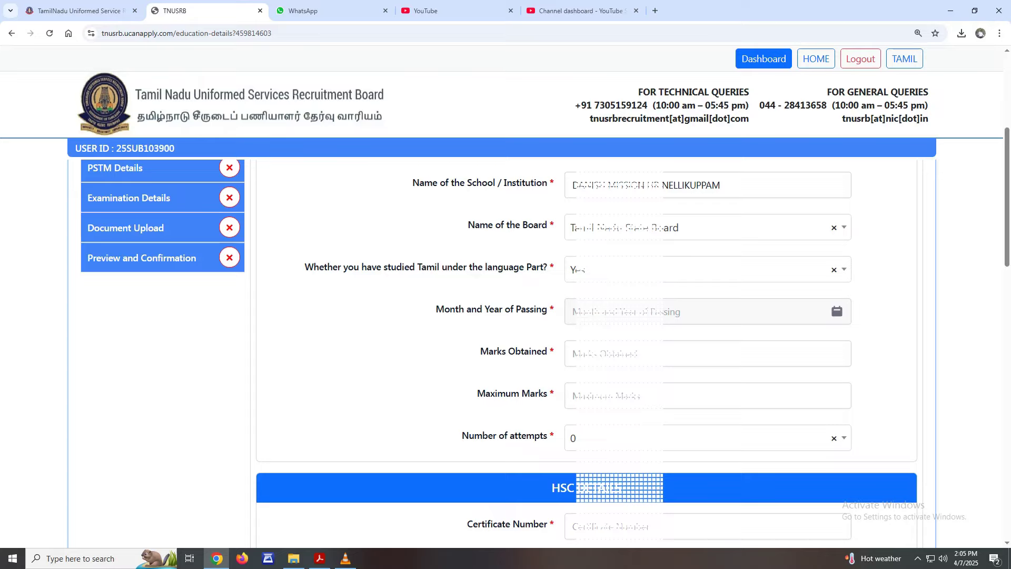
key(Tab)
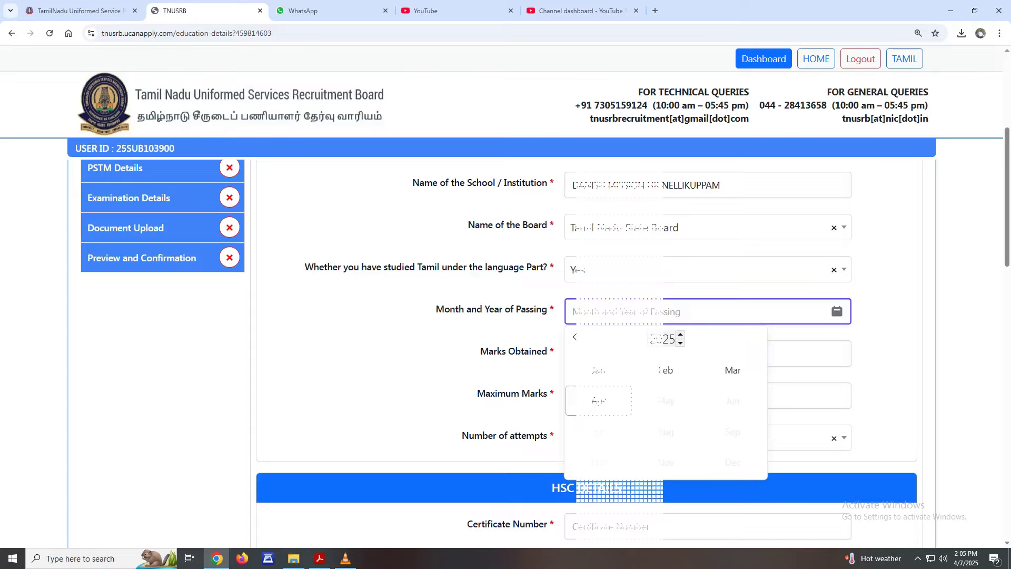
key(Tab)
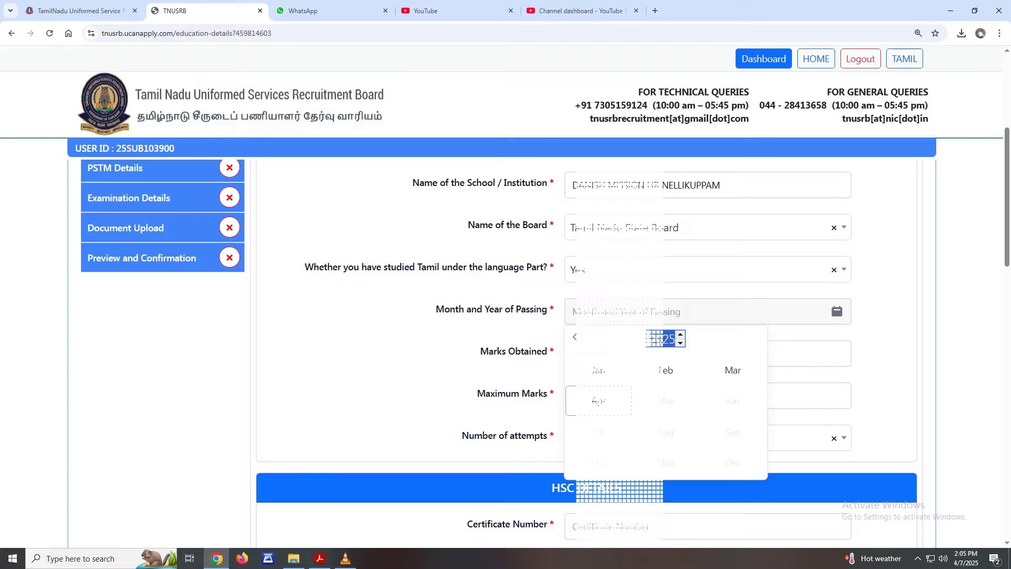
text(2010)
click(599, 401)
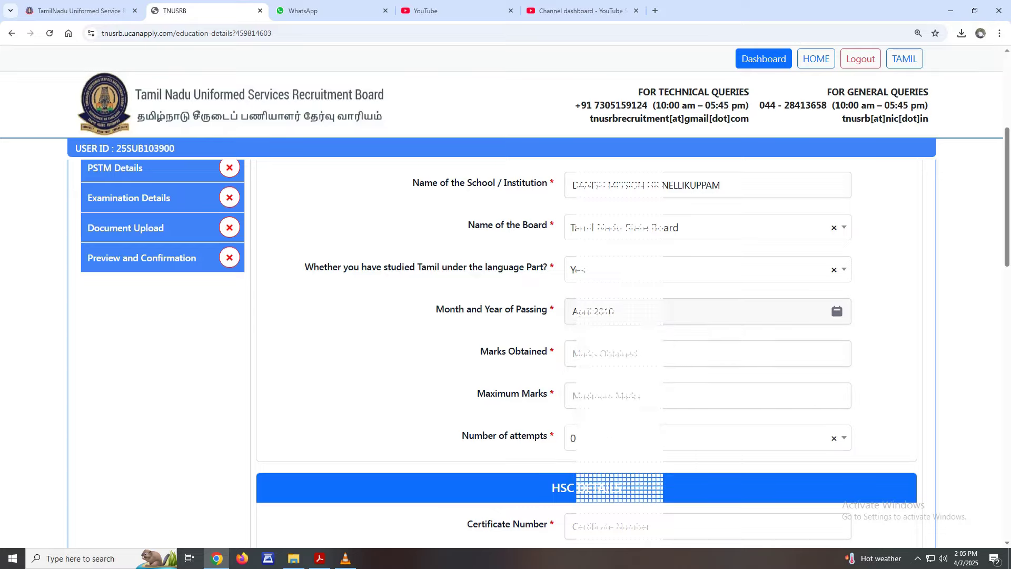
Enter marks obtained 33 out of maximum 500, keeping attempts at 0
click(705, 354)
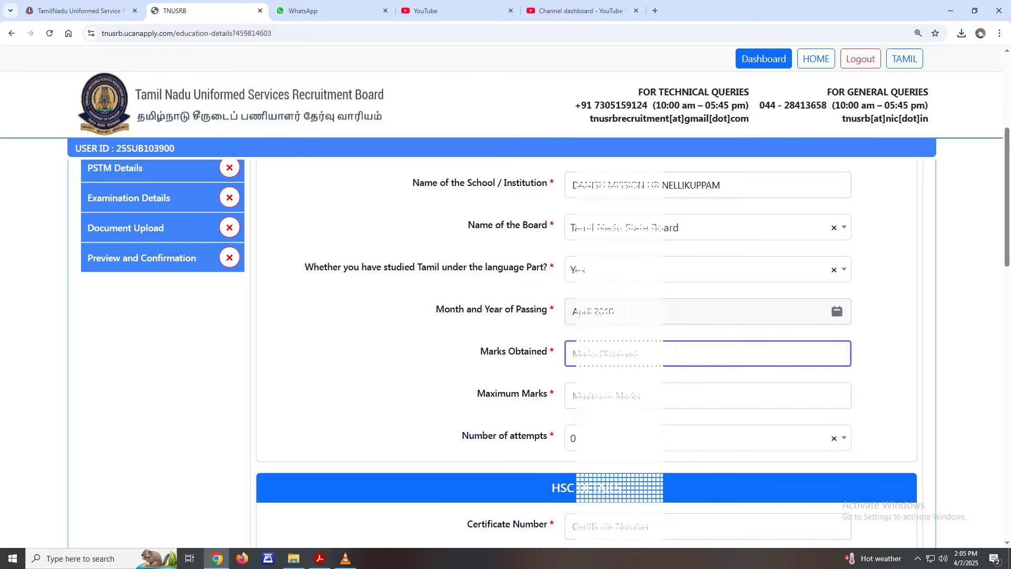
text(330)
click(705, 395)
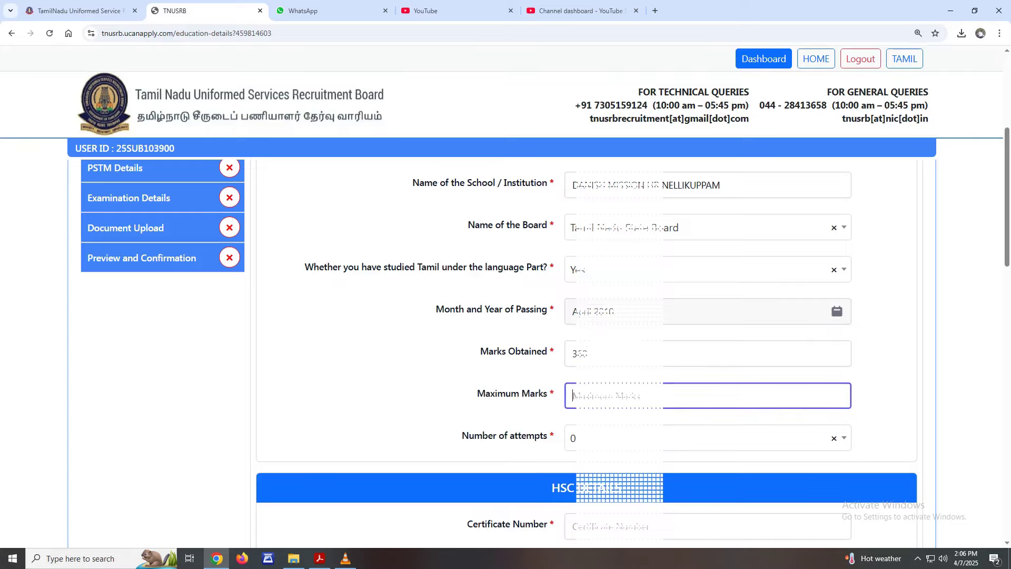
text(500)
click(705, 437)
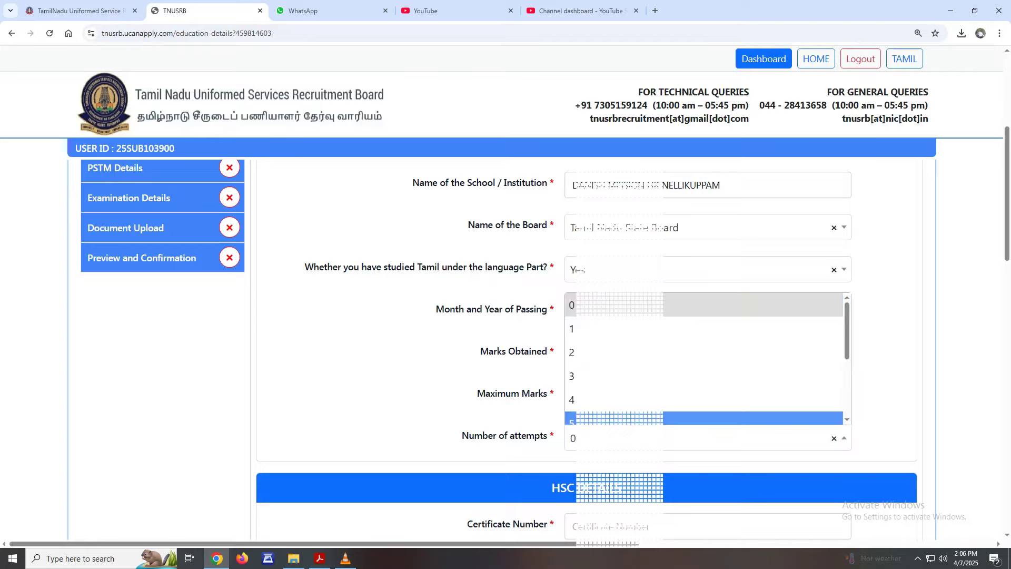
key(Return)
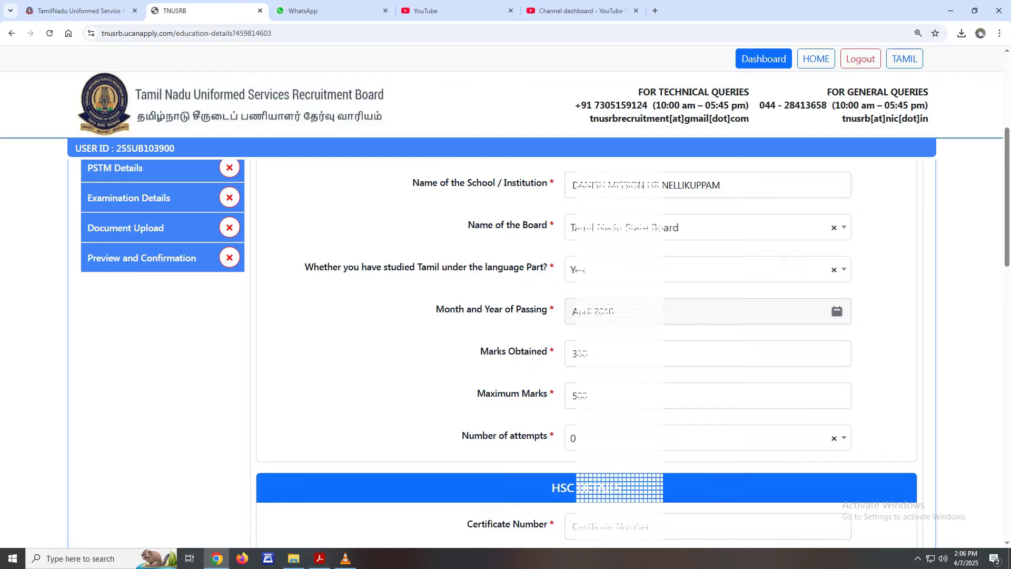
scroll(587, 354, down, 6)
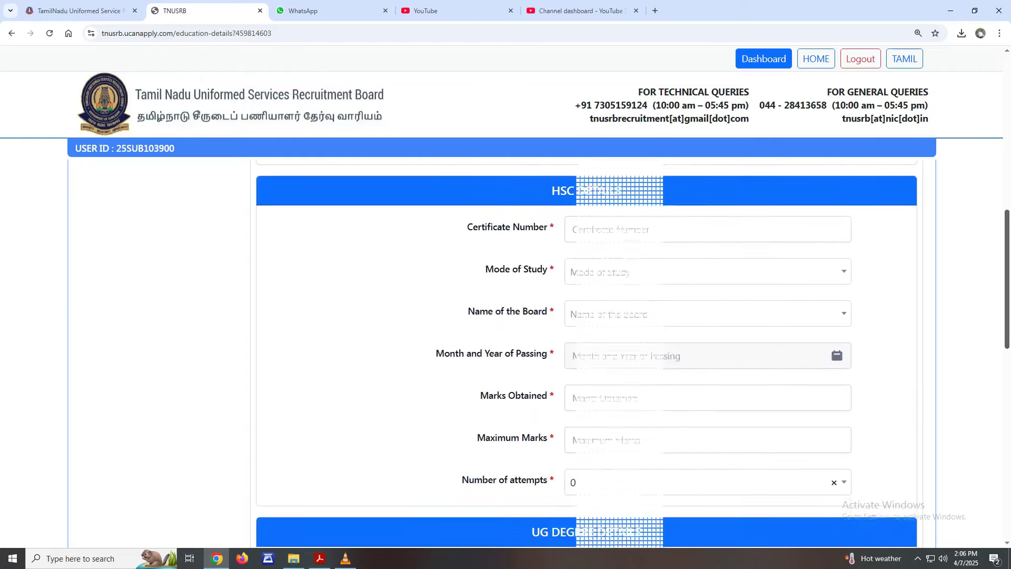
Enter the HSC certificate number, Regular mode, school 'Dadish MissioN HS NELLIKUPPAM' and Tamil Nadu State Board
click(706, 221)
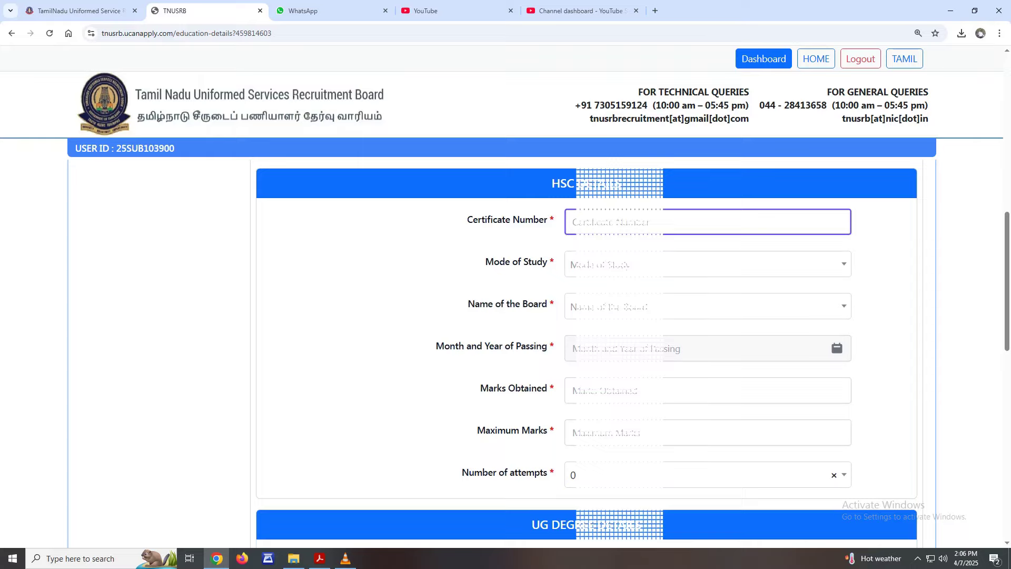
text(53400)
key(Tab)
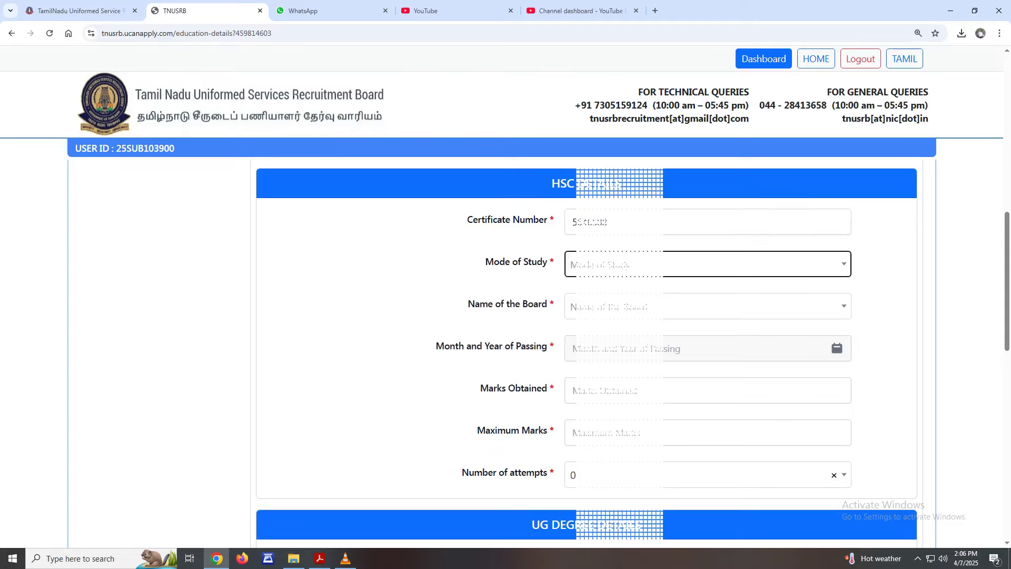
key(space)
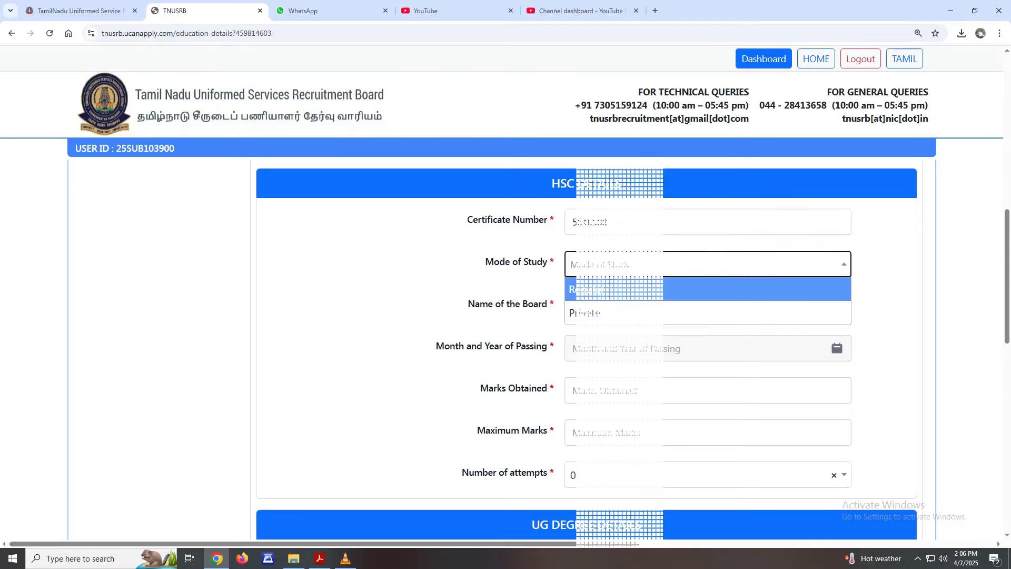
key(Return)
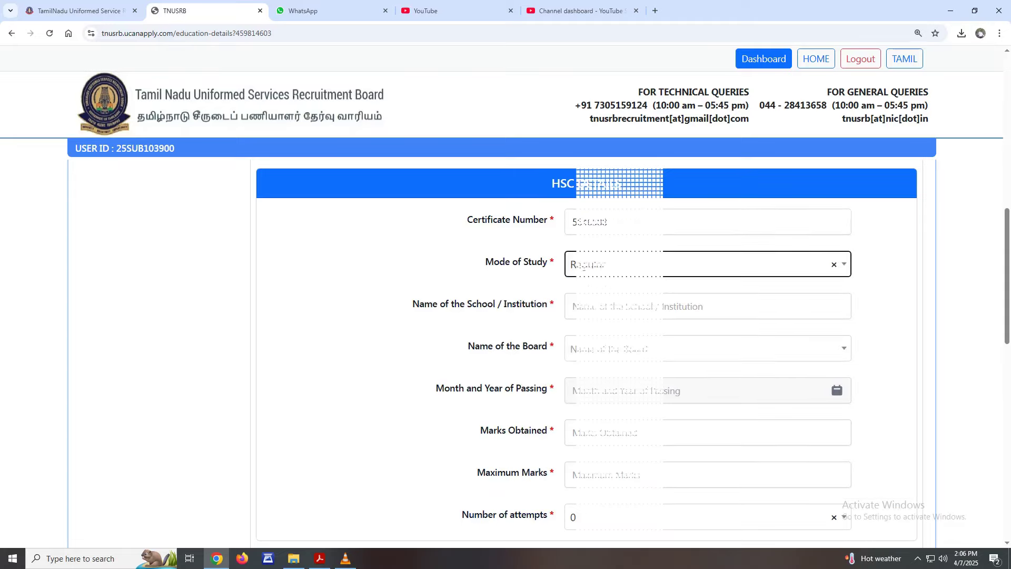
key(Tab)
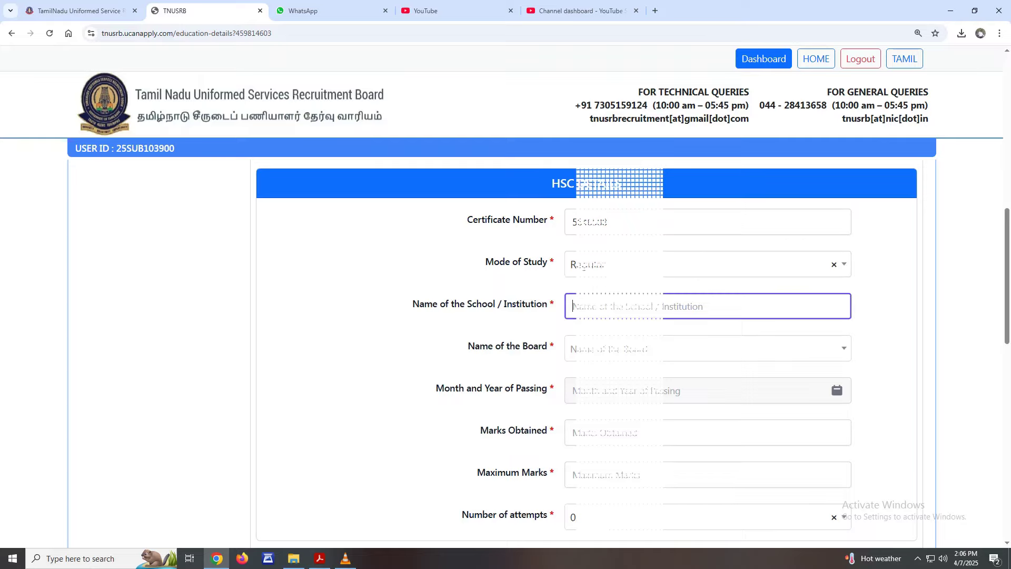
text(Dadi)
text(sh Missio)
text(N HS NELLIKU)
text(PPAM)
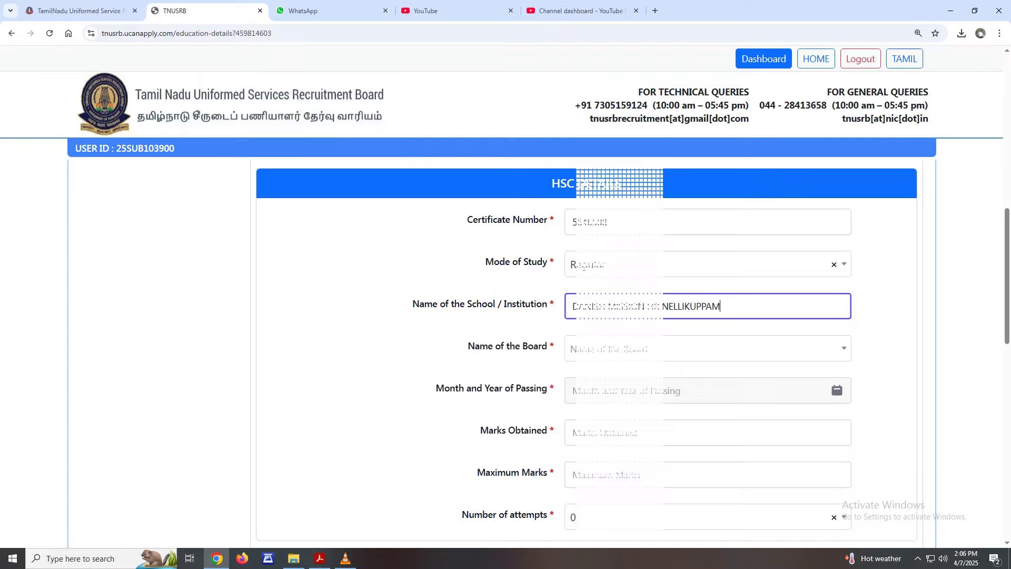
key(Tab)
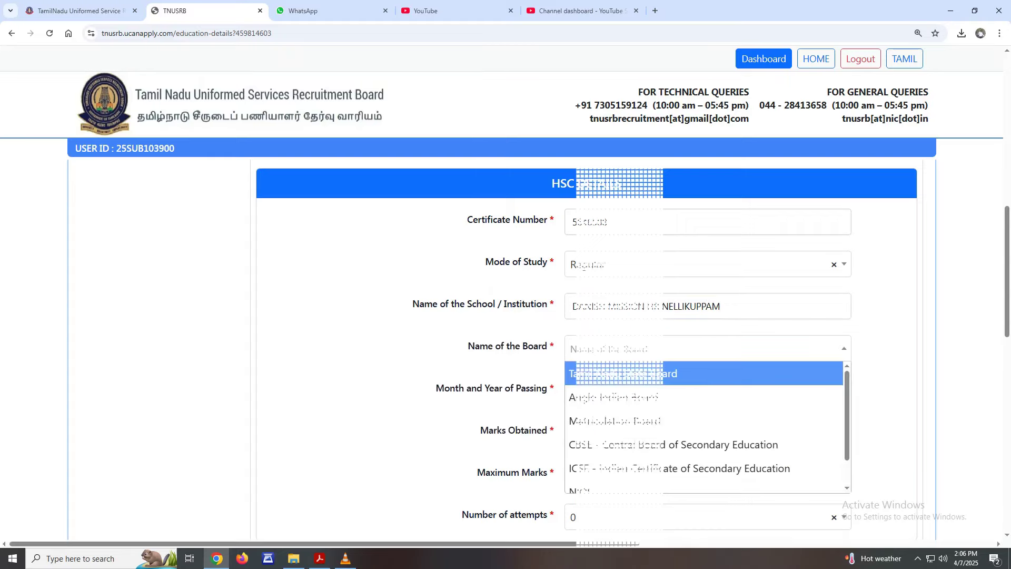
key(Return)
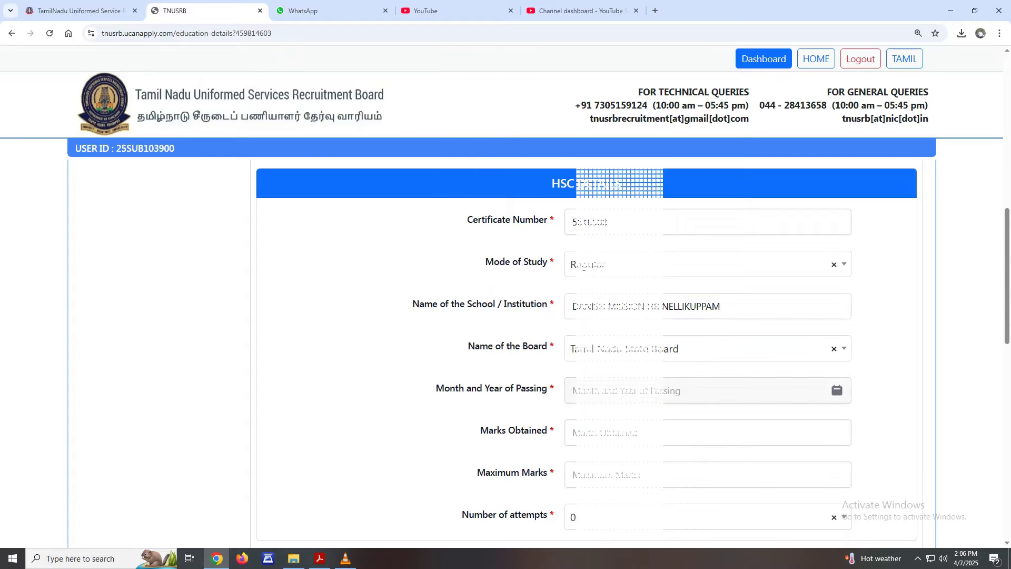
Set the HSC passing date to April 2013, marks 758 out of 1200, and 0 attempts
key(Tab)
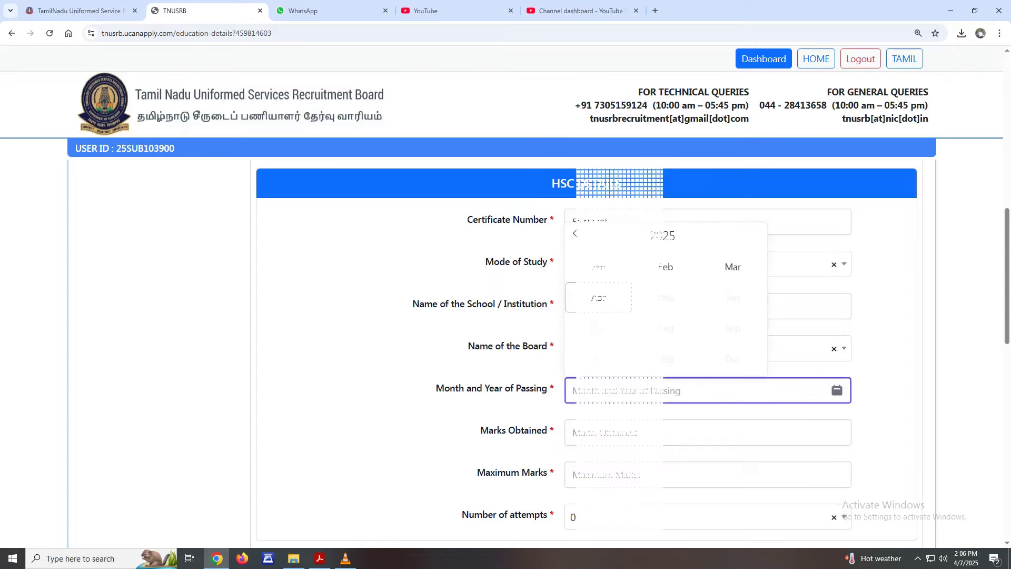
key(Tab)
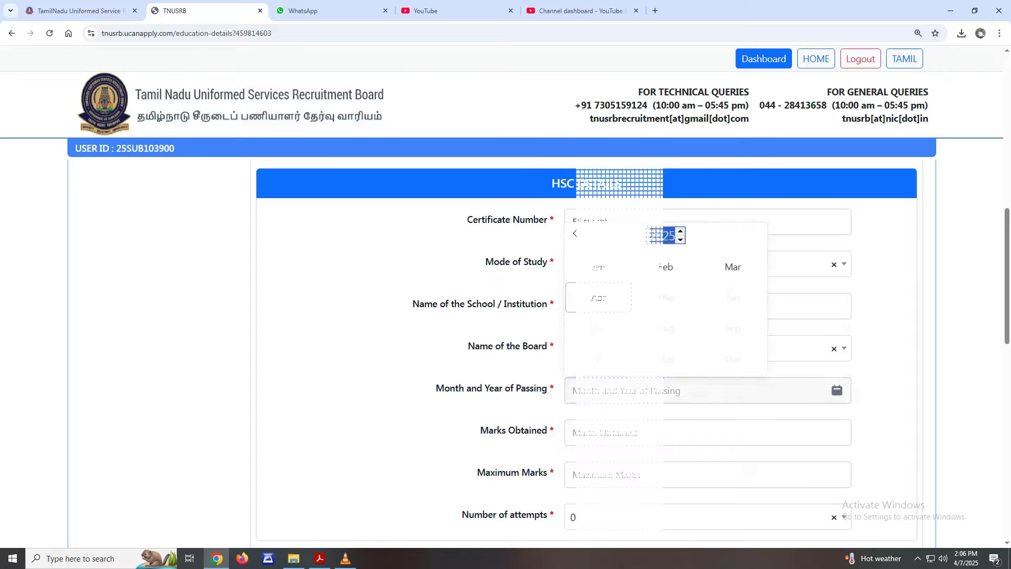
key(BackSpace)
text(2013)
key(Tab)
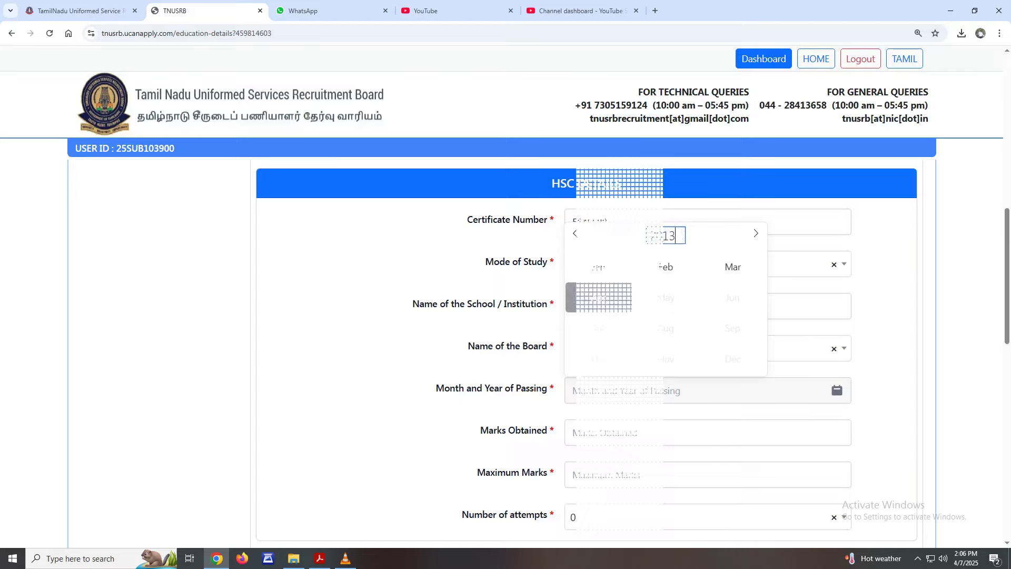
key(Return)
click(707, 432)
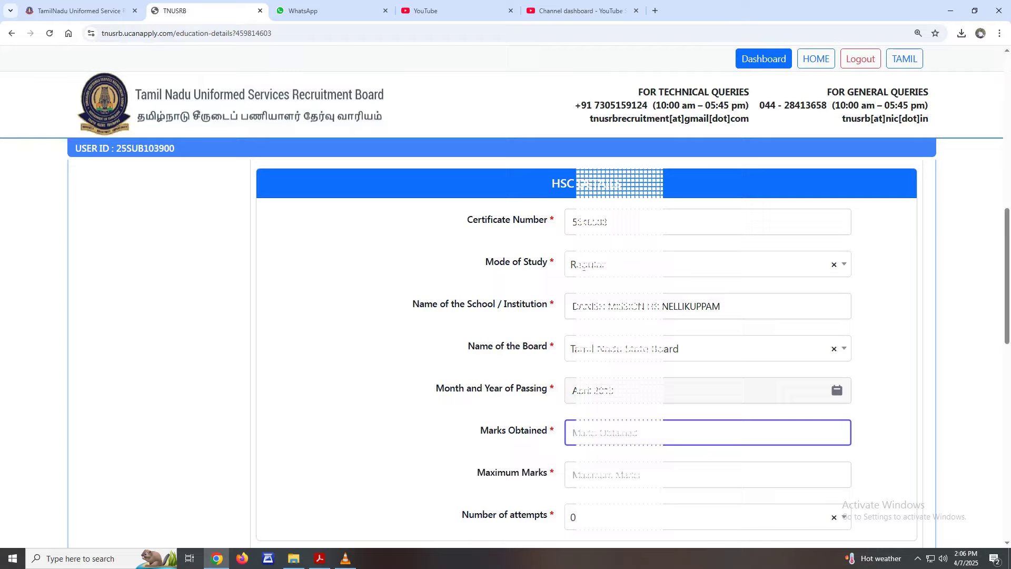
text(758)
click(707, 474)
text(1200)
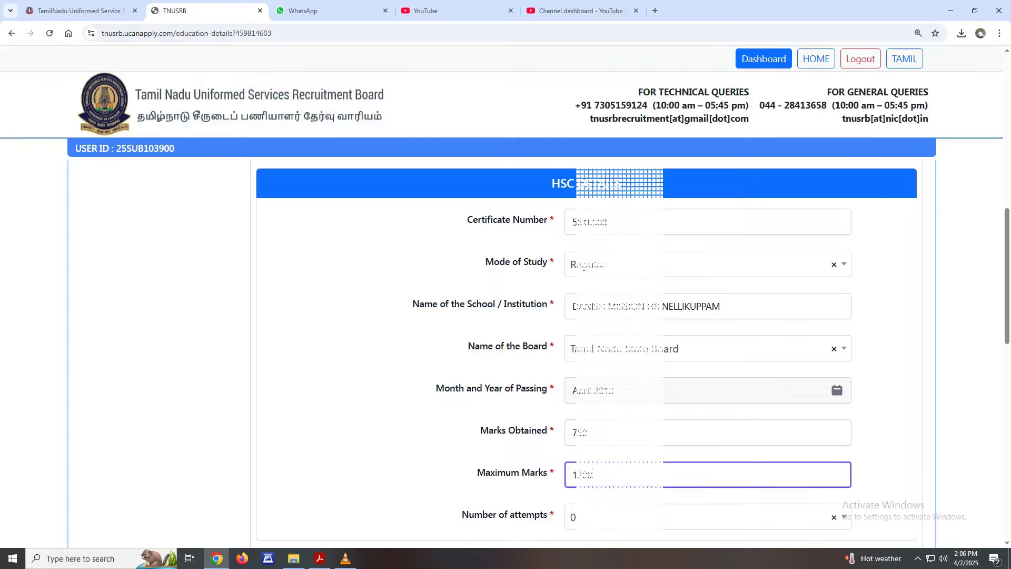
key(Tab)
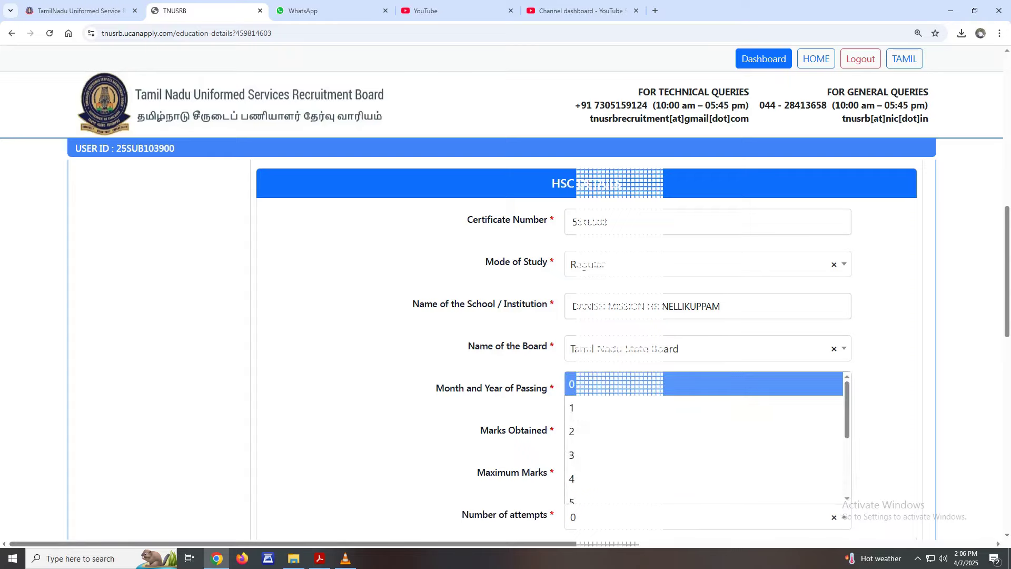
key(Down)
key(Down)
key(Up)
key(Up)
key(Return)
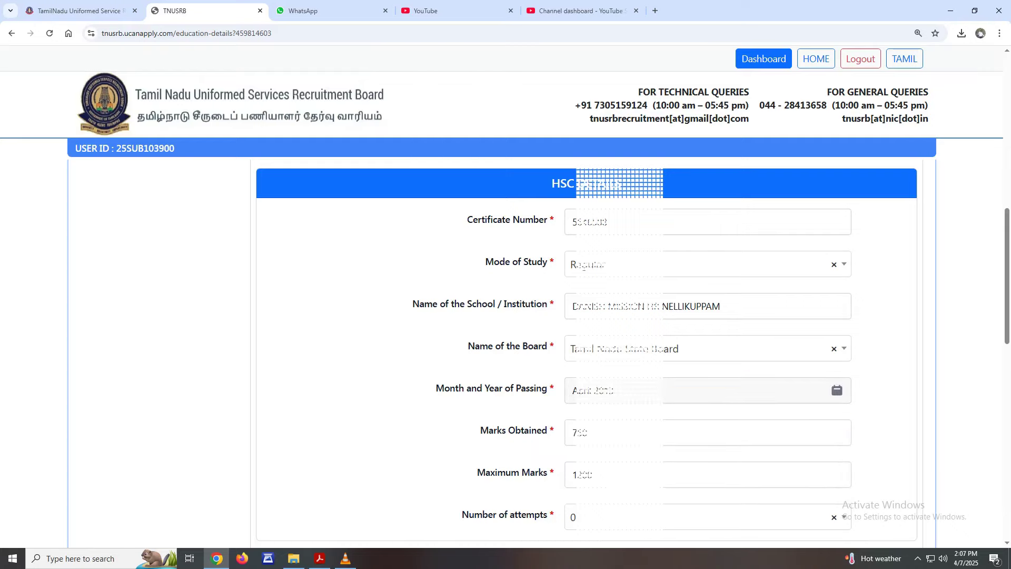
scroll(586, 347, down, 7)
scroll(586, 348, down, 1)
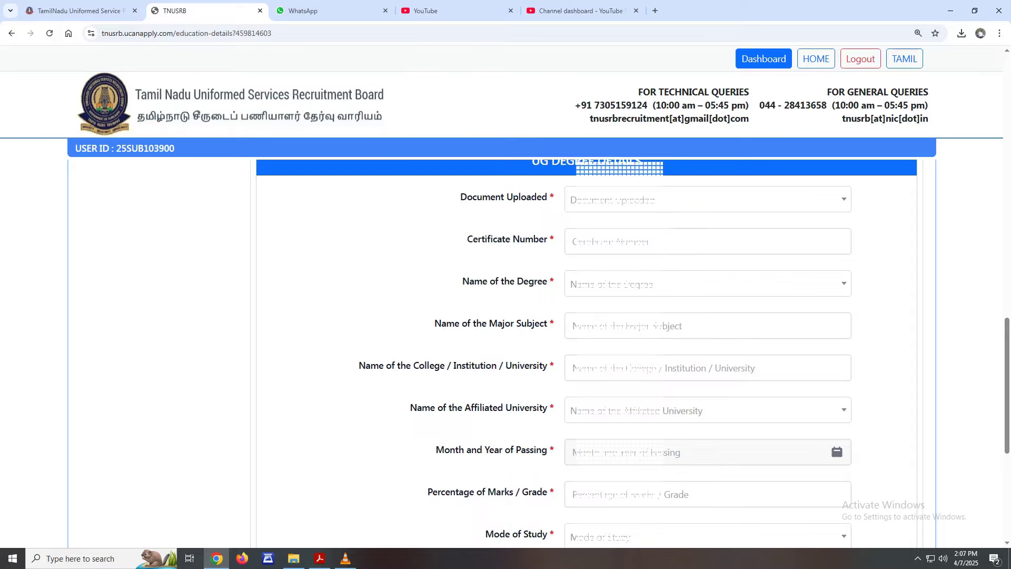
Choose Consolidated Mark Sheet, enter the UG certificate number, and select Bachelor of Arts (B.A.)
scroll(632, 347, up, 1)
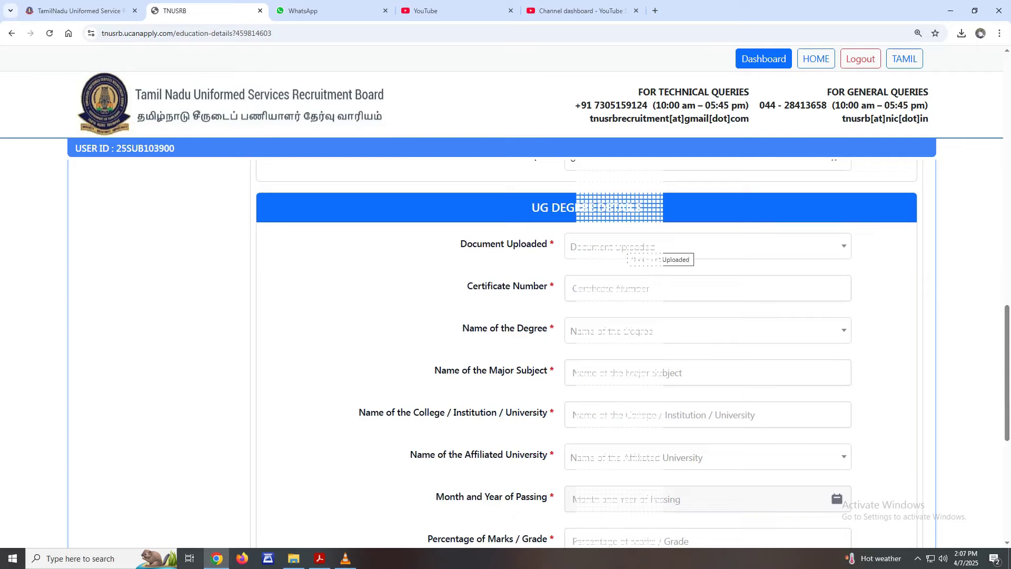
click(629, 248)
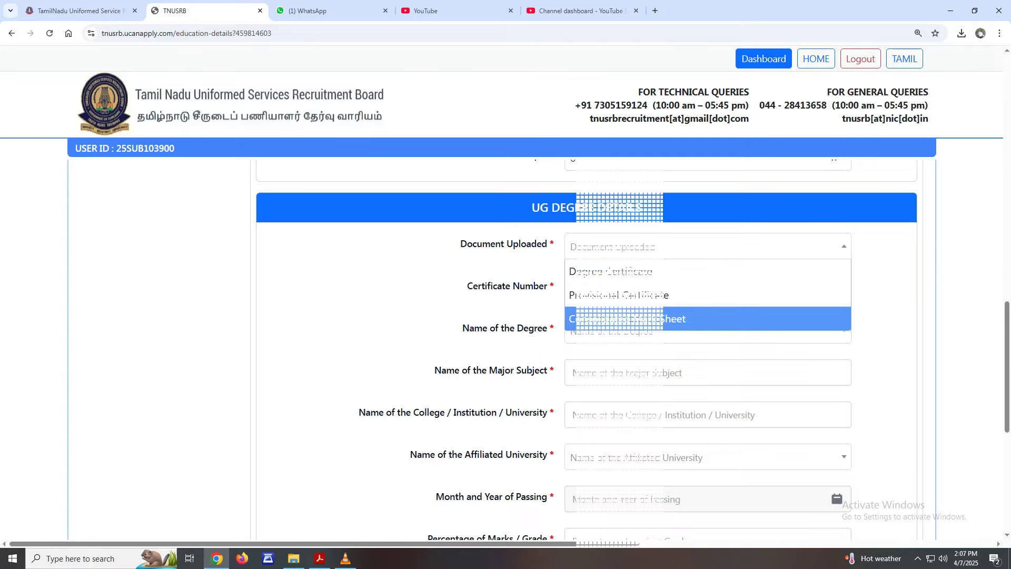
key(Return)
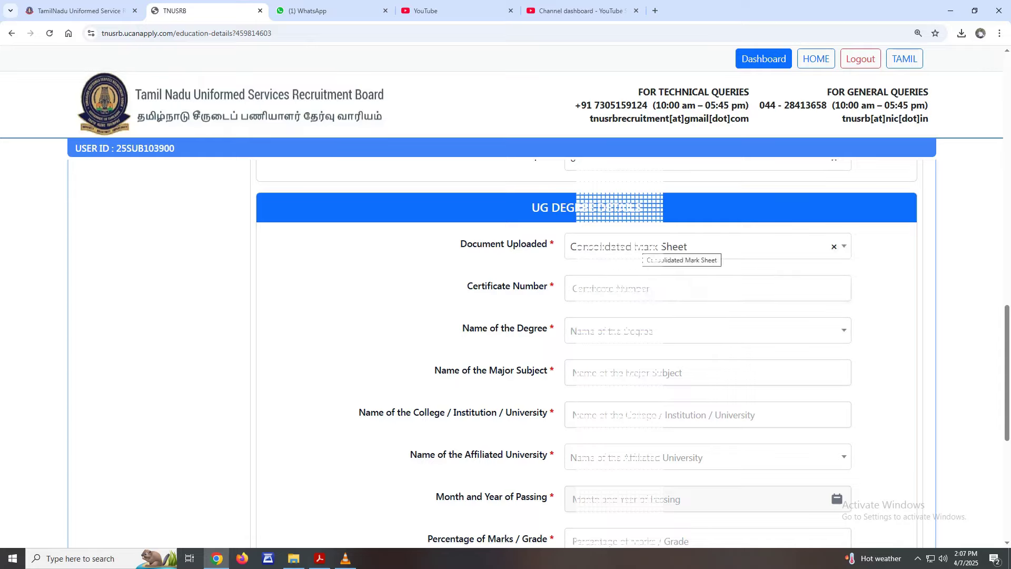
click(643, 289)
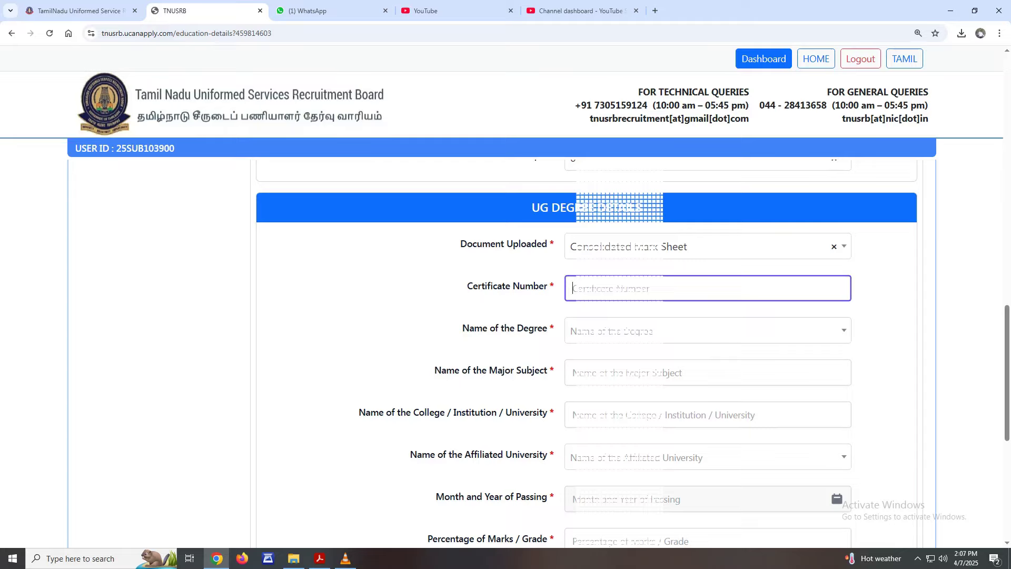
key(Tab)
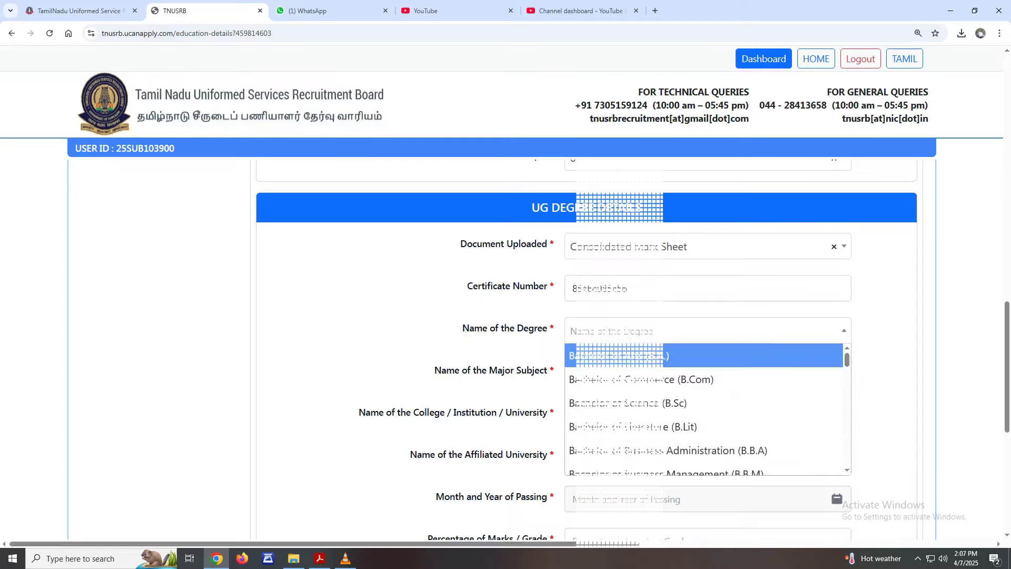
key(Down)
key(Down)
key(Down)
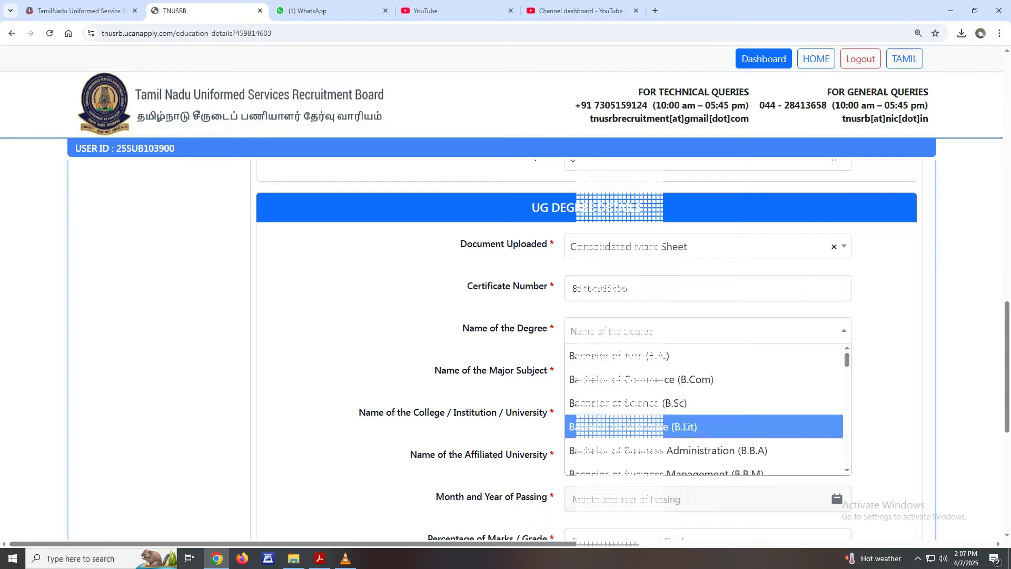
scroll(705, 408, down, 5)
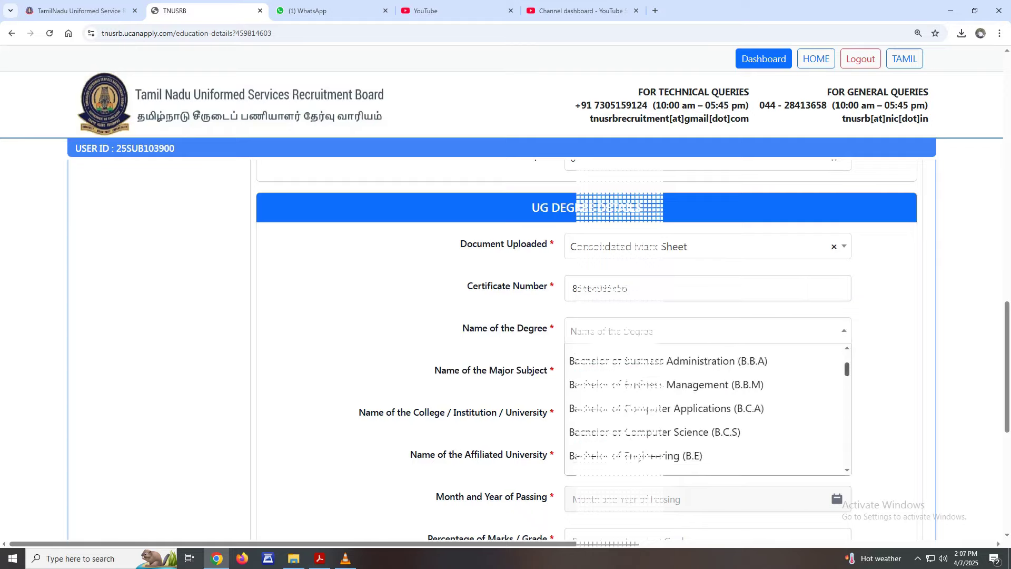
scroll(705, 408, down, 3)
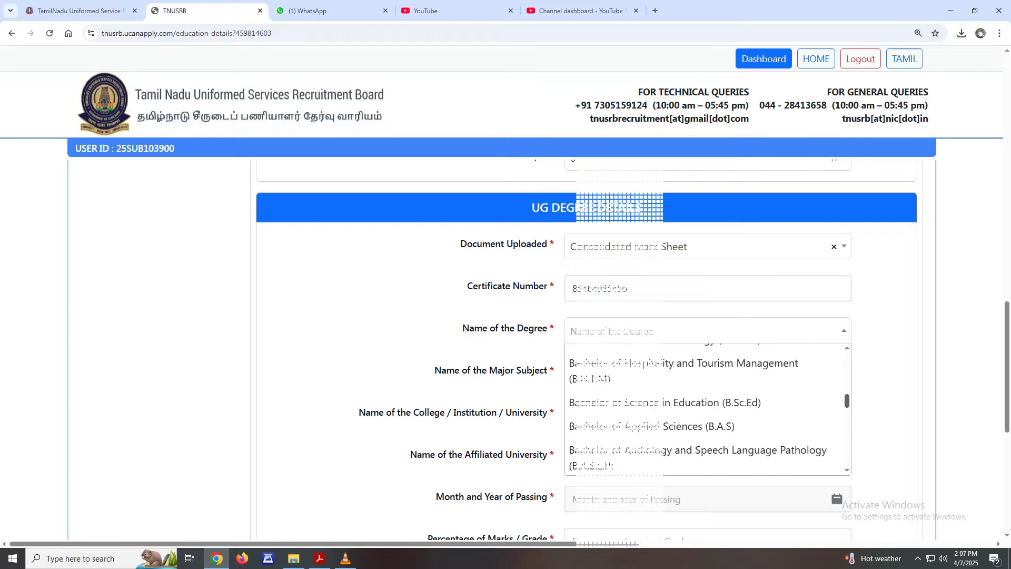
scroll(706, 408, up, 4)
scroll(706, 408, up, 5)
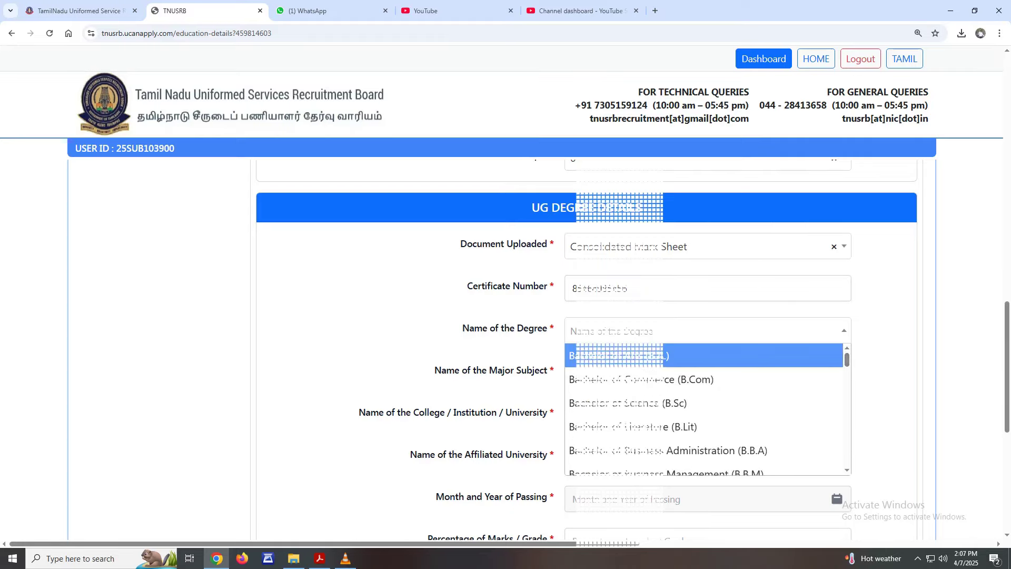
click(704, 356)
Enter HISTORY as the major subject and PERIYAR ARTS COLLEGE CUDDALORE as the college
click(705, 372)
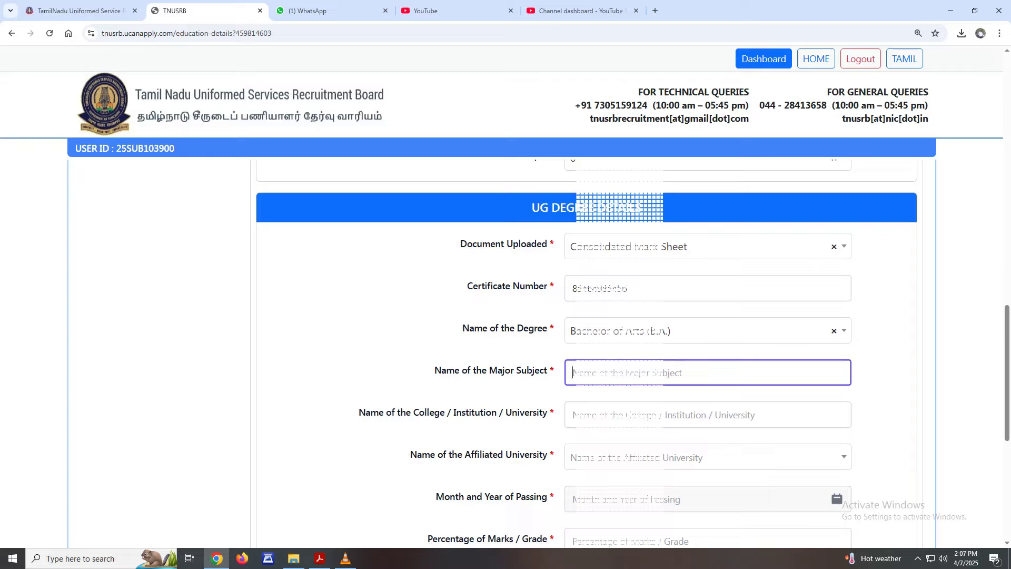
text(HISTORY)
click(705, 415)
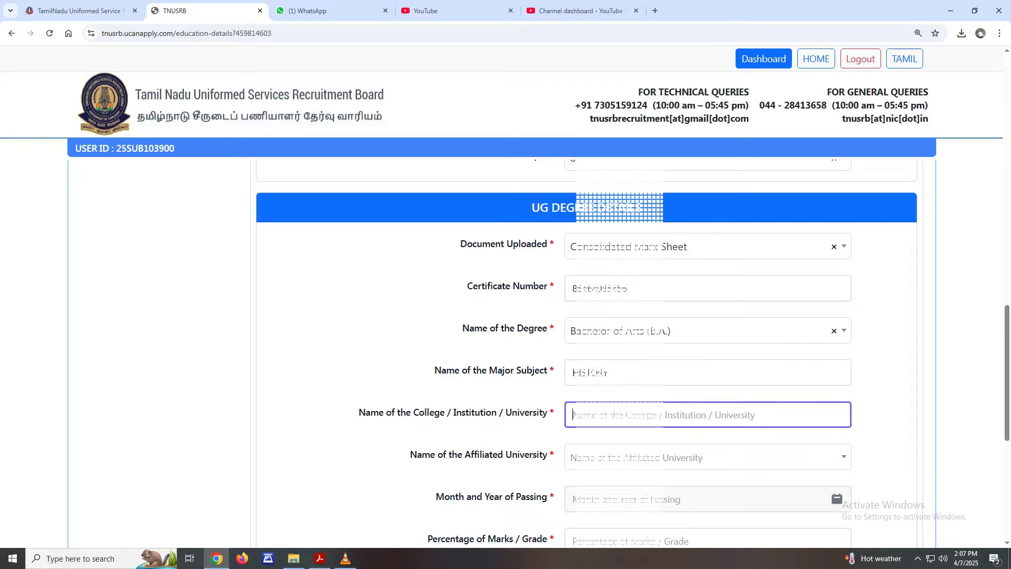
text(ArIGN)
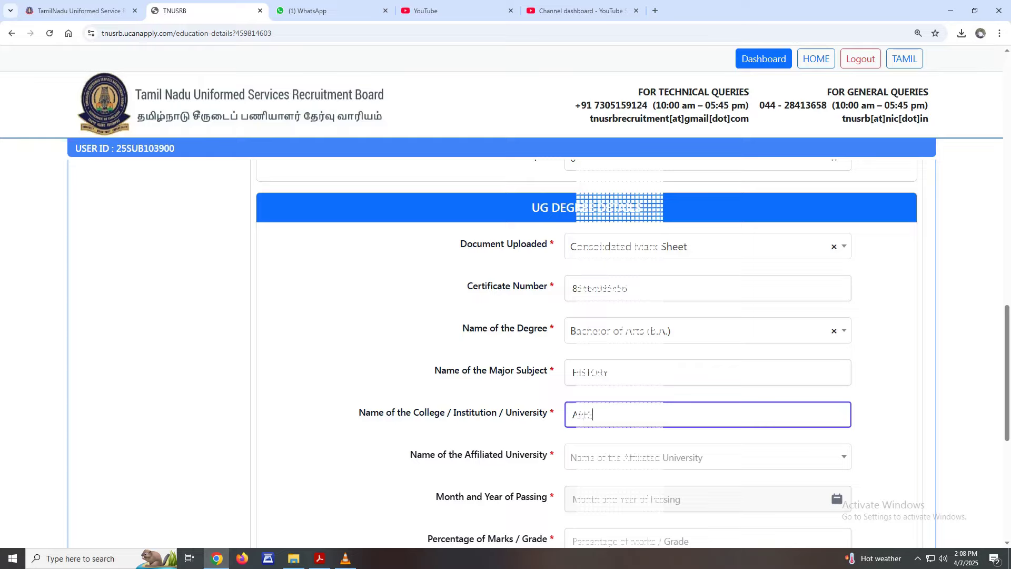
key(BackSpace)
key(BackSpace)
key(BackSpace)
text(PERIYAR)
text( ART)
text(S A)
text(ND)
text(LEGE)
text( CUDDALOR)
text(E)
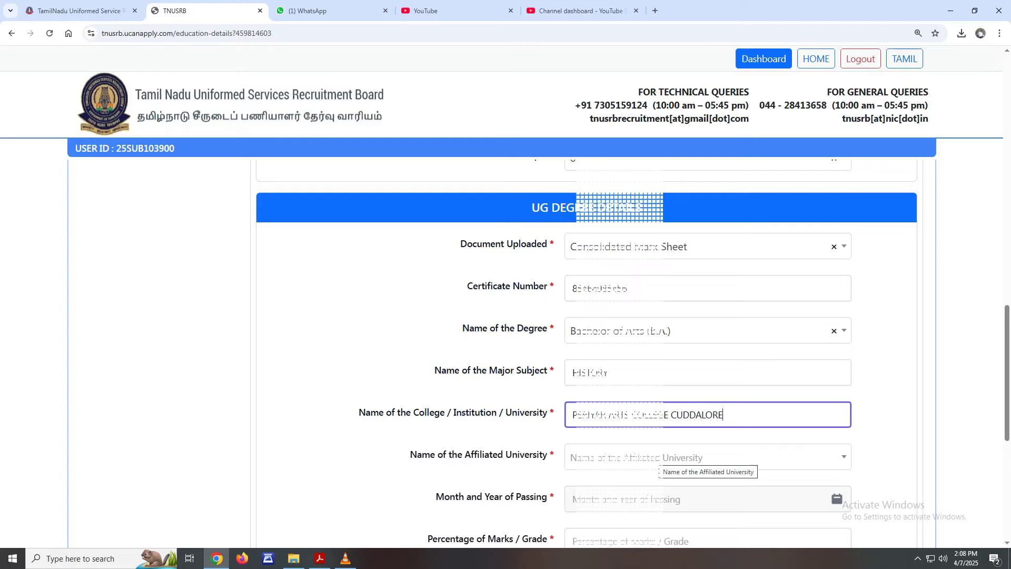
click(658, 457)
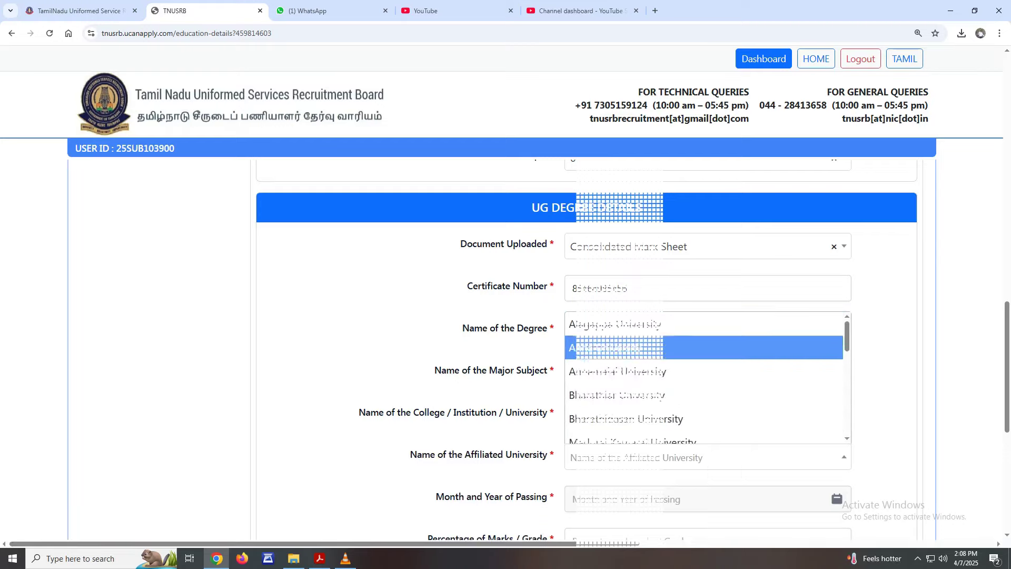
Select Annamalai University as the affiliated university and April 2020 as the passing date
click(618, 371)
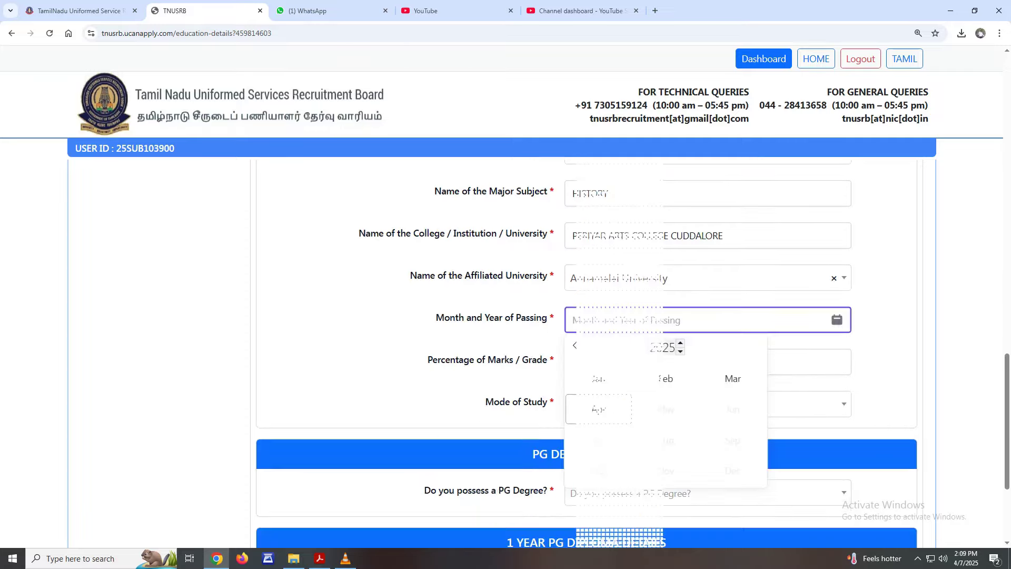
click(662, 347)
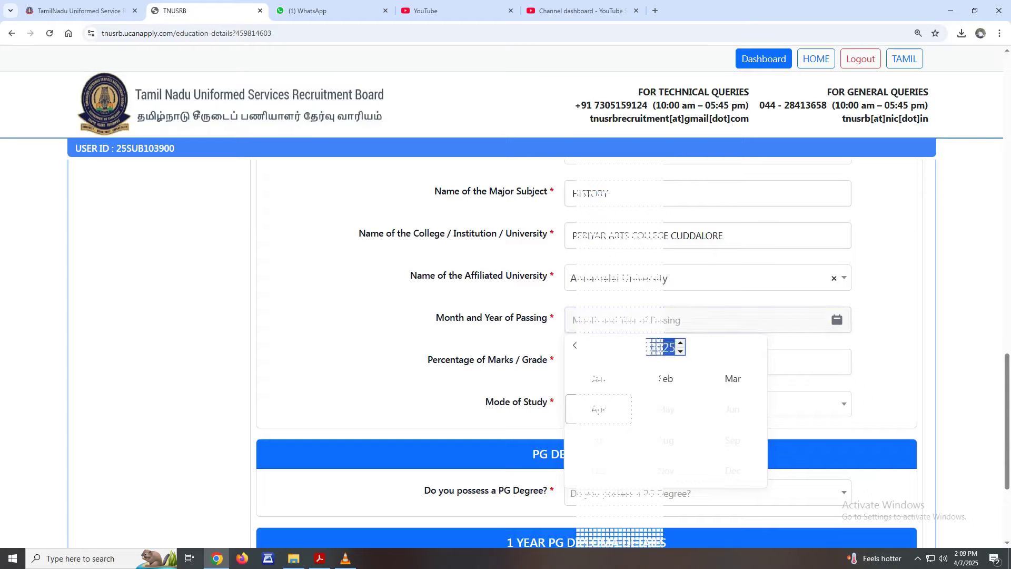
text(2020)
click(599, 408)
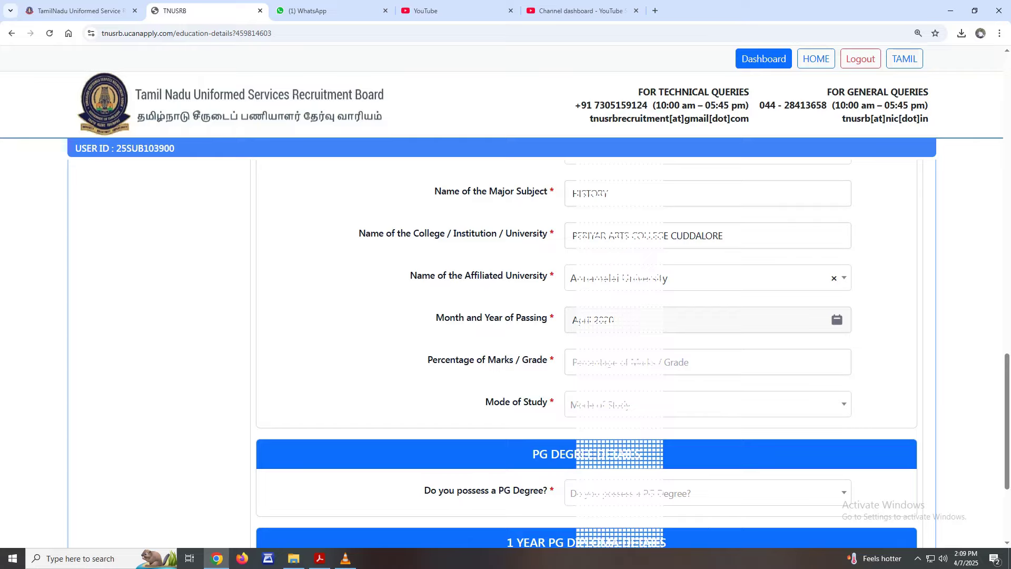
Enter 65 as the UG percentage of marks and choose Regular mode of study
click(707, 362)
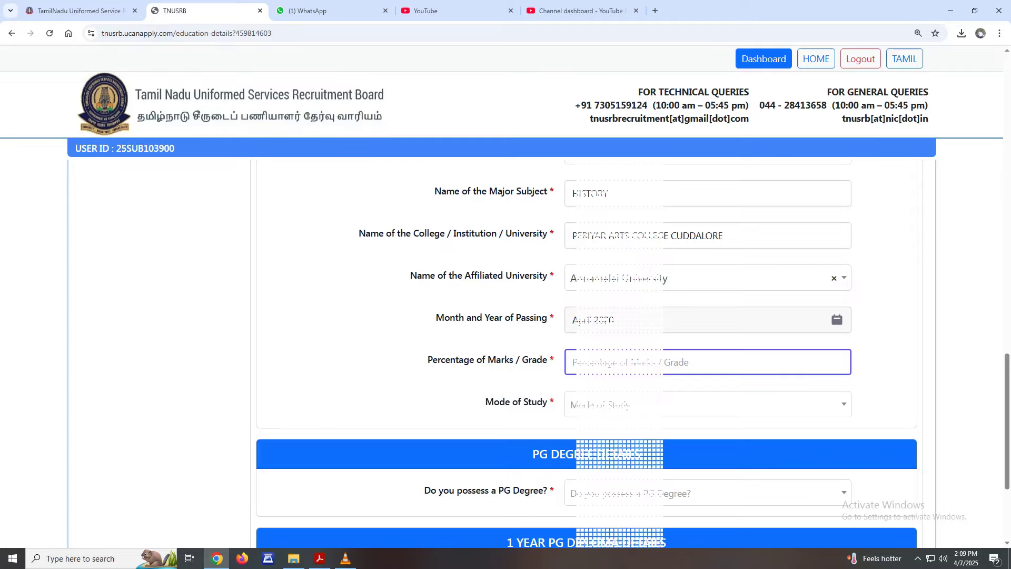
text(65)
click(707, 404)
key(Down)
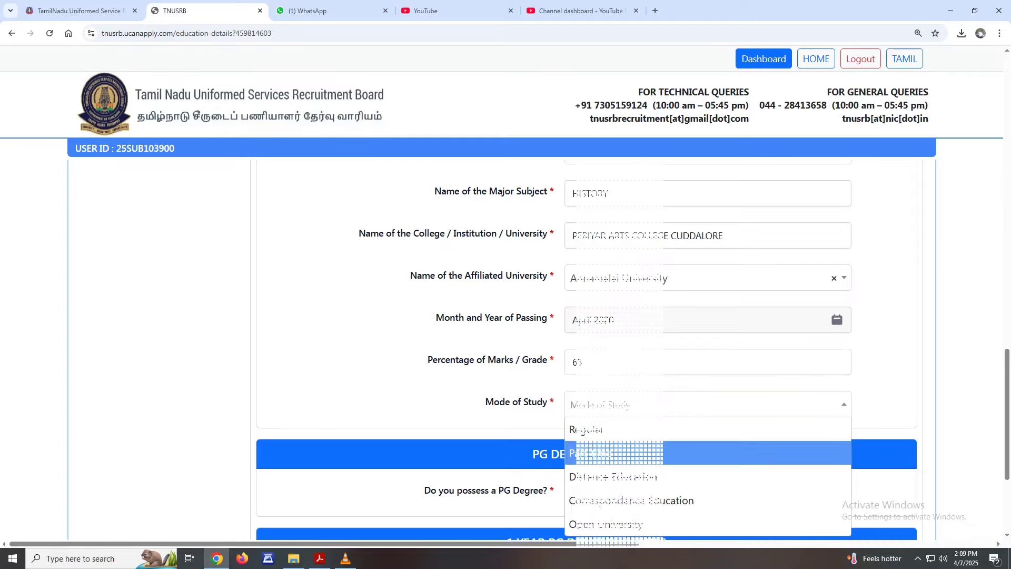
key(Down)
key(Down)
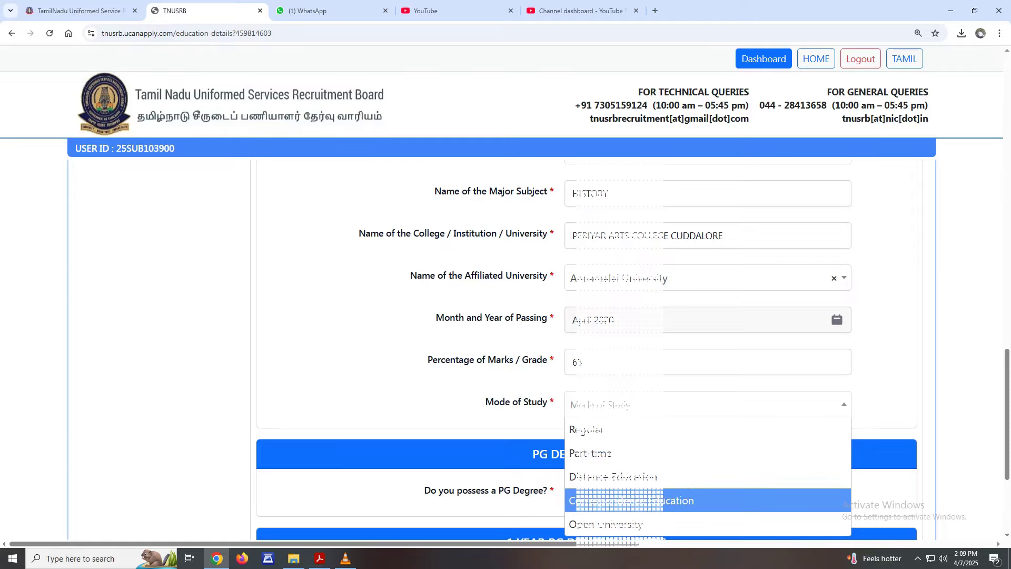
key(Down)
key(Up)
key(Up)
key(Up)
key(Up)
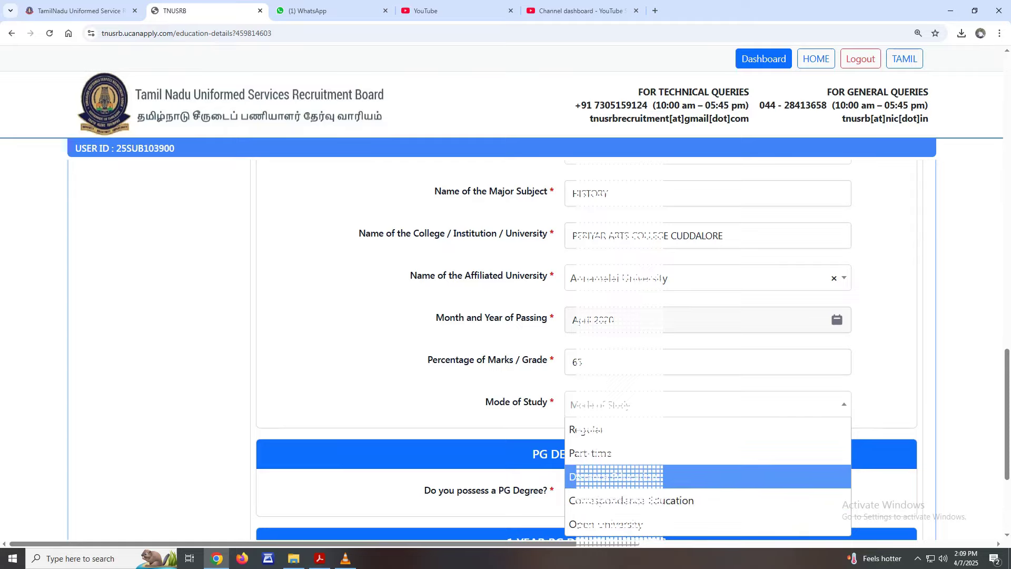
key(Return)
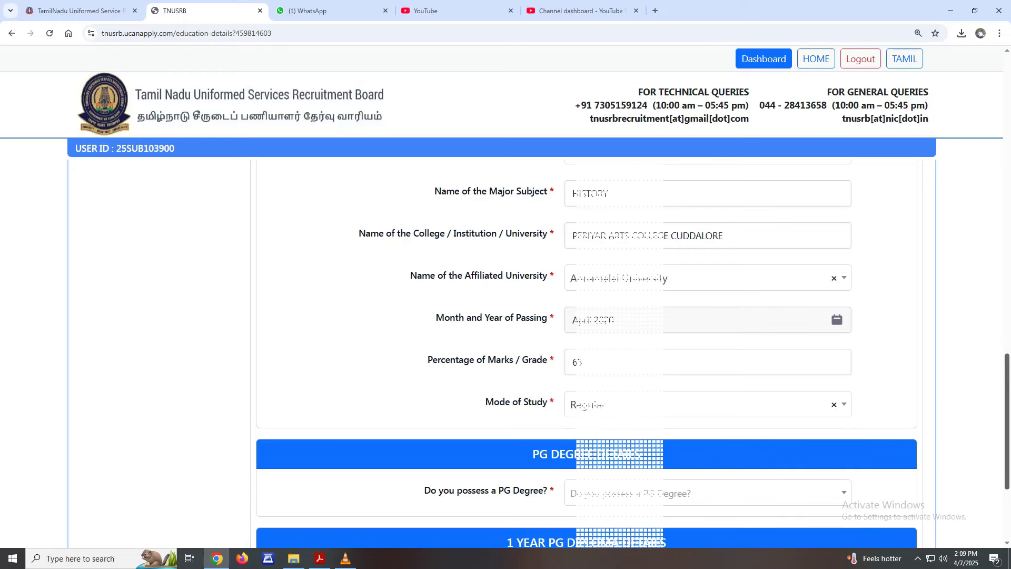
scroll(586, 353, down, 3)
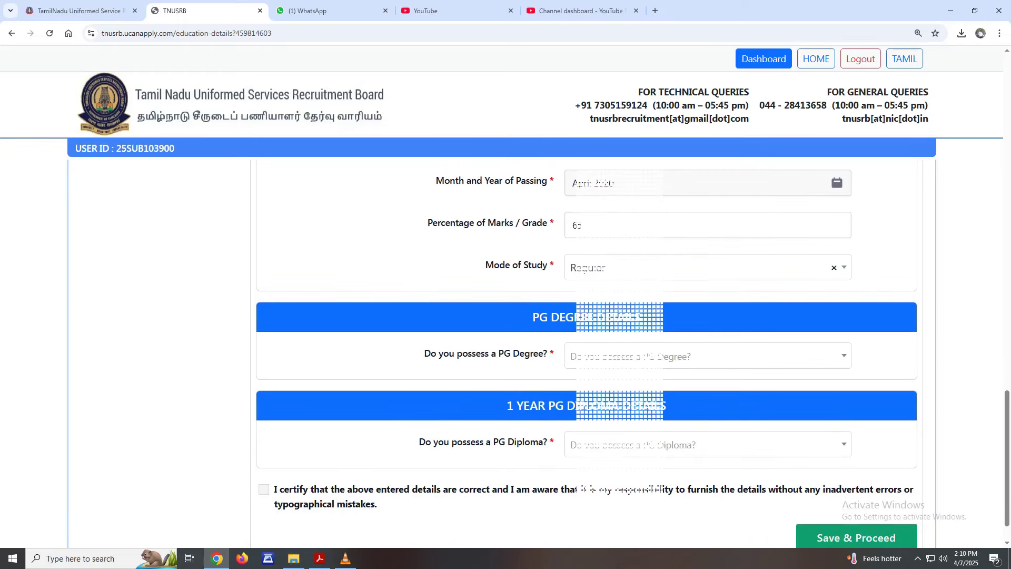
Answer No for both PG degree and PG diploma, certify the details, and Save & Proceed
click(586, 356)
key(Down)
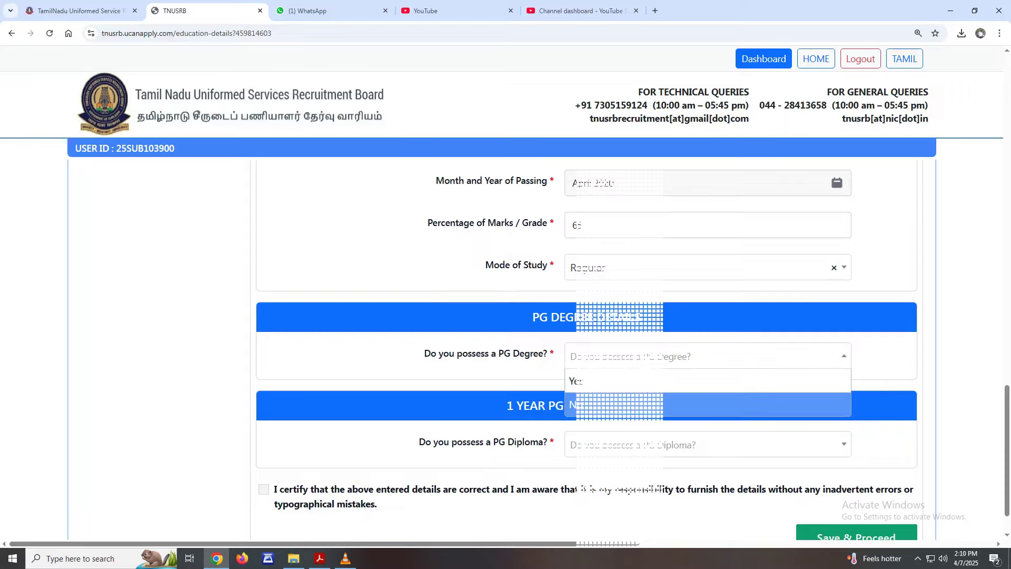
key(Return)
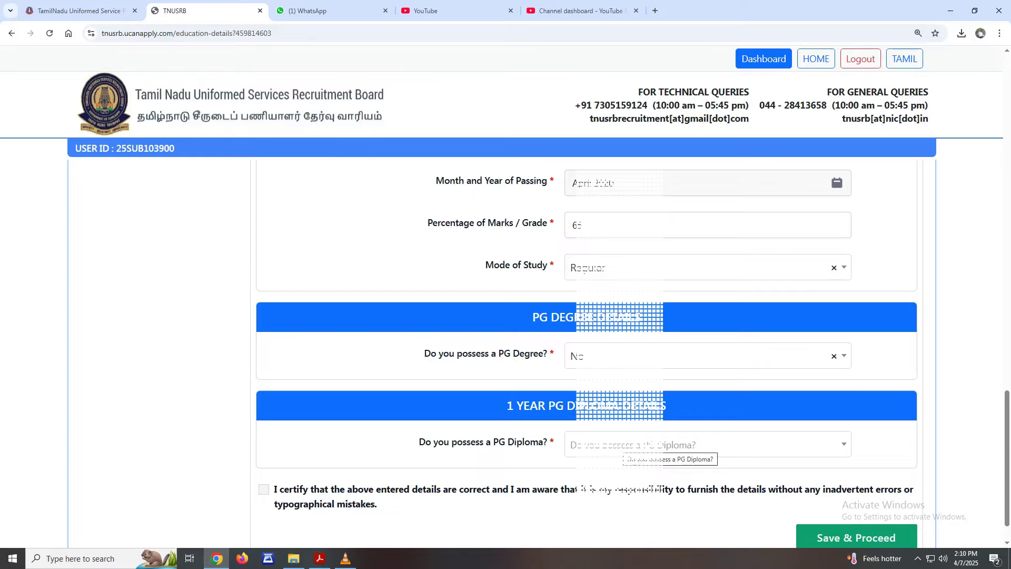
click(626, 447)
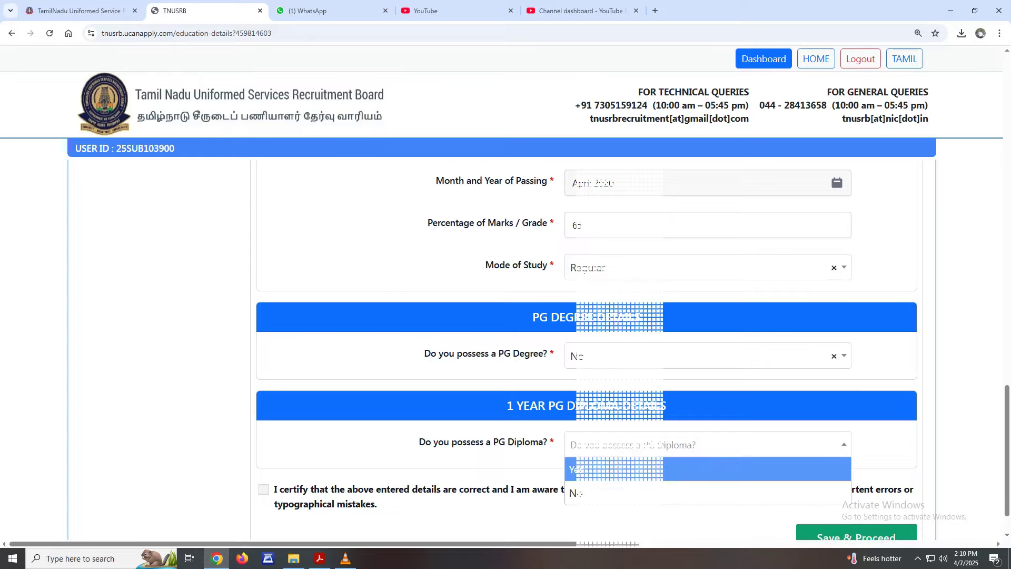
key(Down)
key(Return)
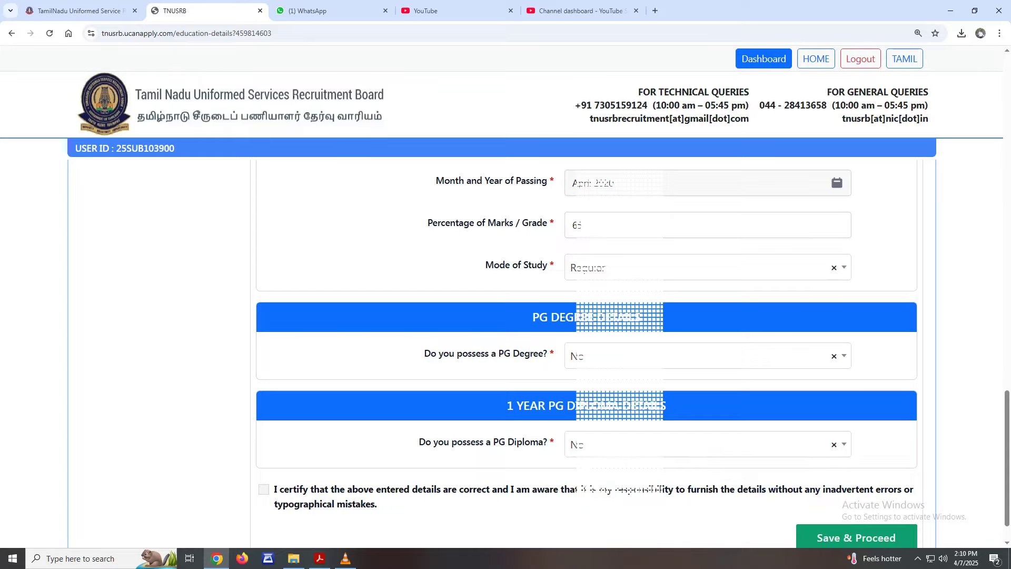
click(263, 489)
click(856, 537)
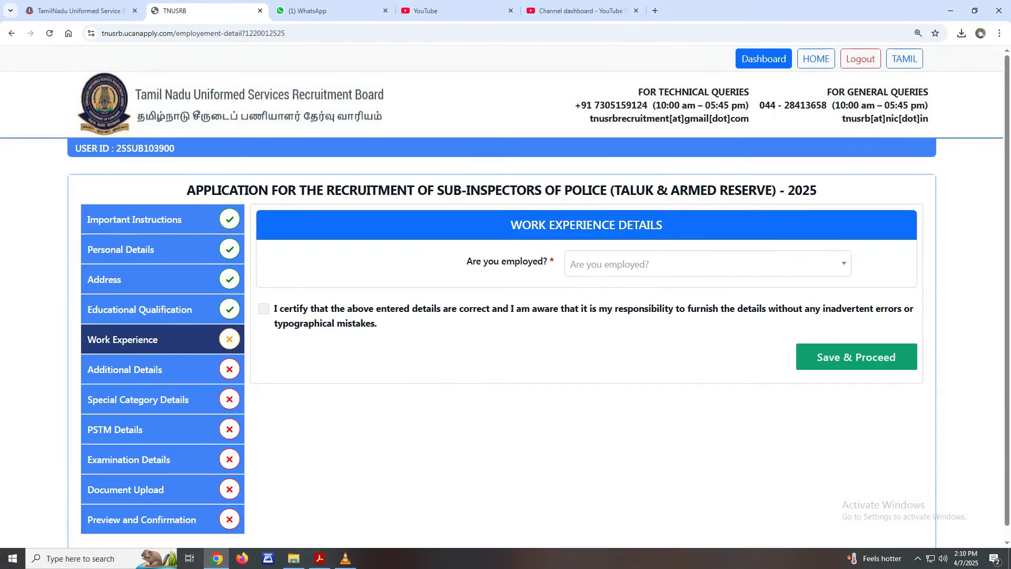
Answer No to 'Are you employed?', tick the certification, and Save & Proceed
click(619, 264)
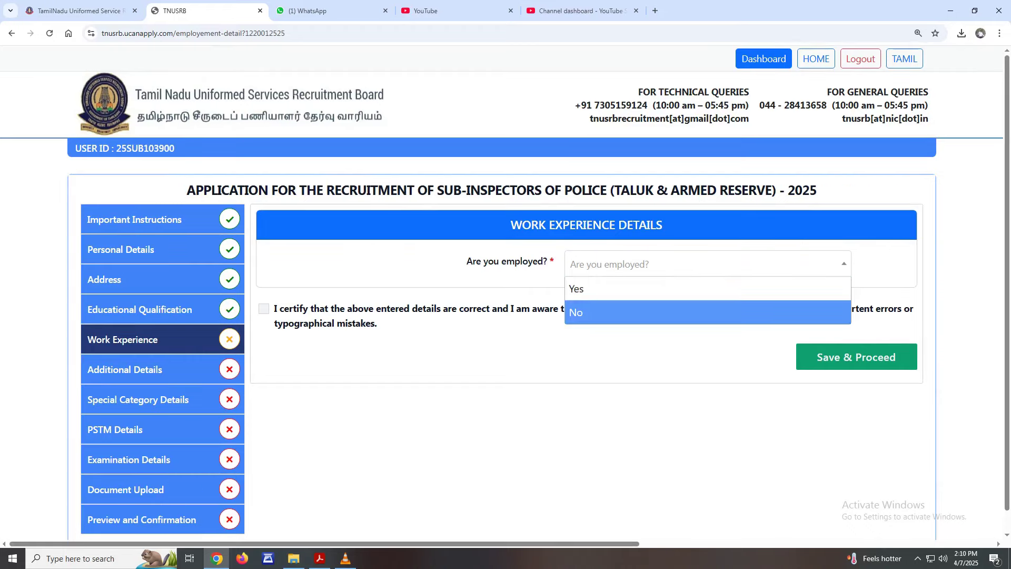
key(Up)
key(Return)
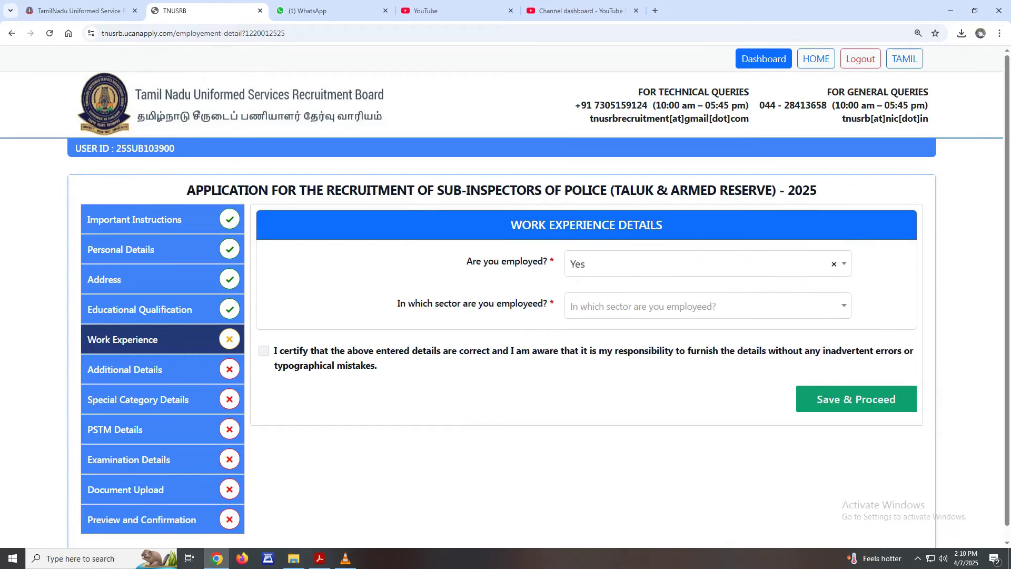
key(Return)
key(Down)
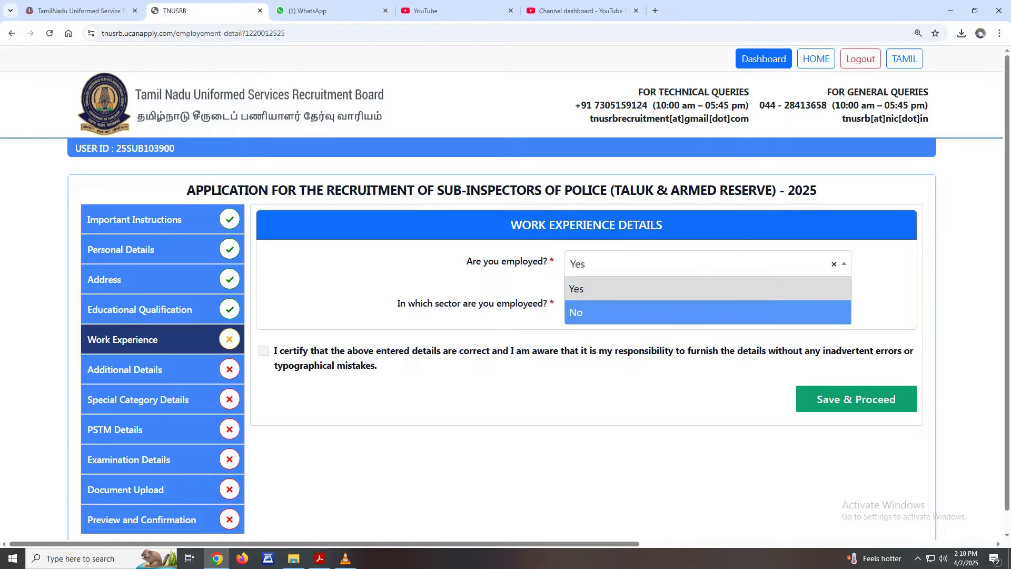
key(Return)
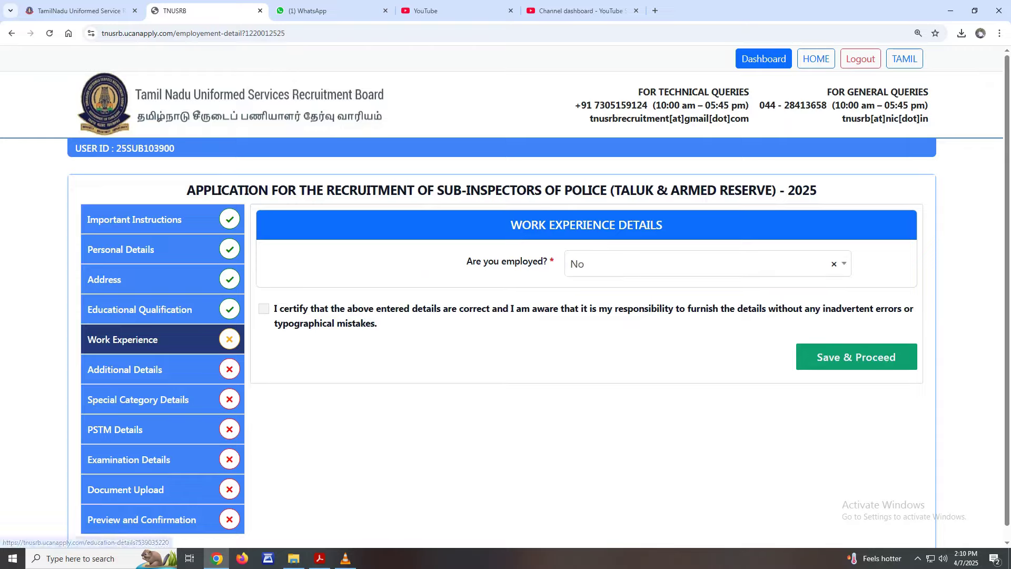
key(Tab)
key(space)
key(Tab)
key(Return)
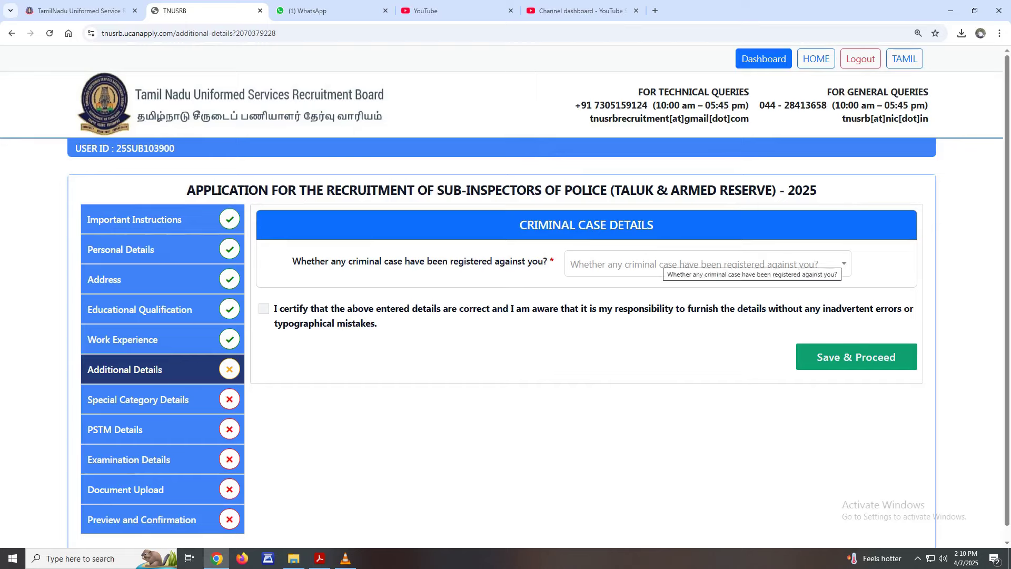
Show the Yes/No choices for the registered criminal case question
click(666, 263)
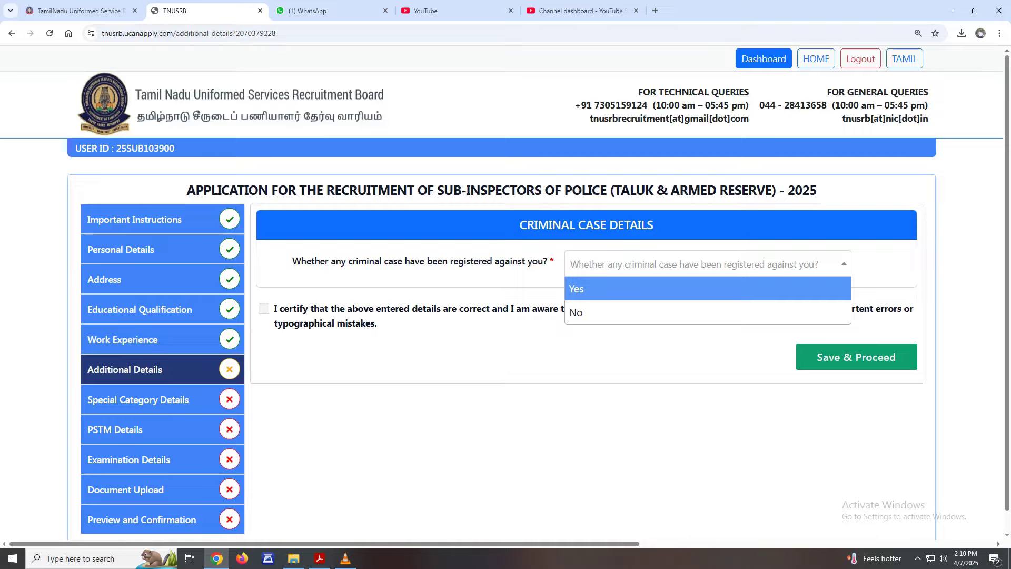
Answer No to the registered criminal case question, tick the certification, and Save & Proceed
key(Down)
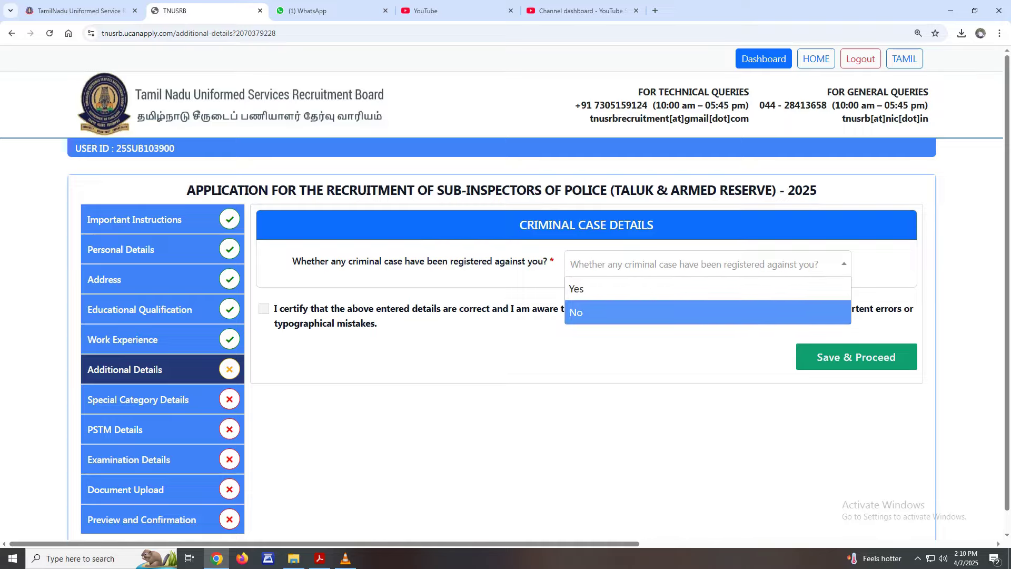
key(Return)
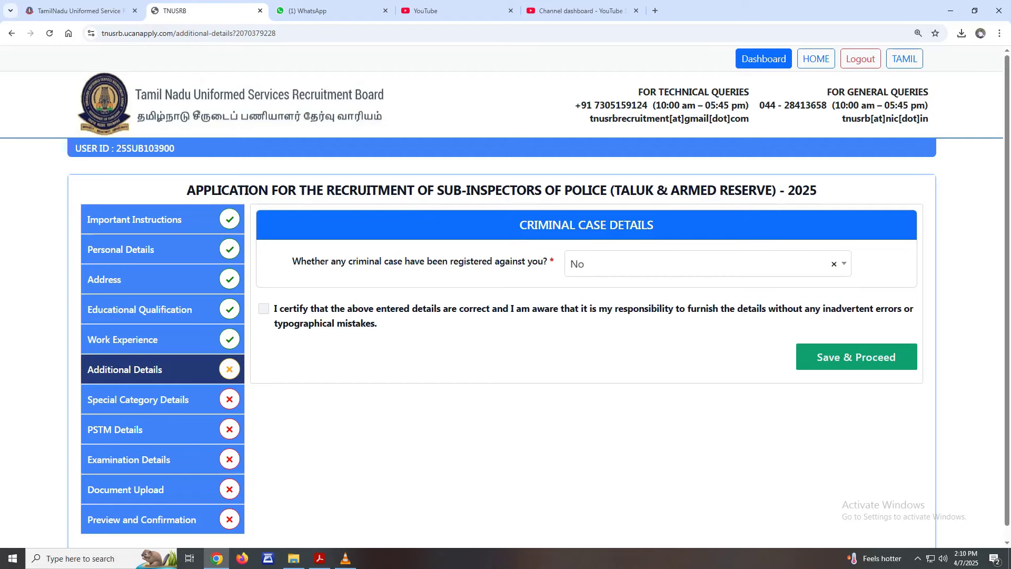
key(Tab)
key(space)
key(Tab)
key(Return)
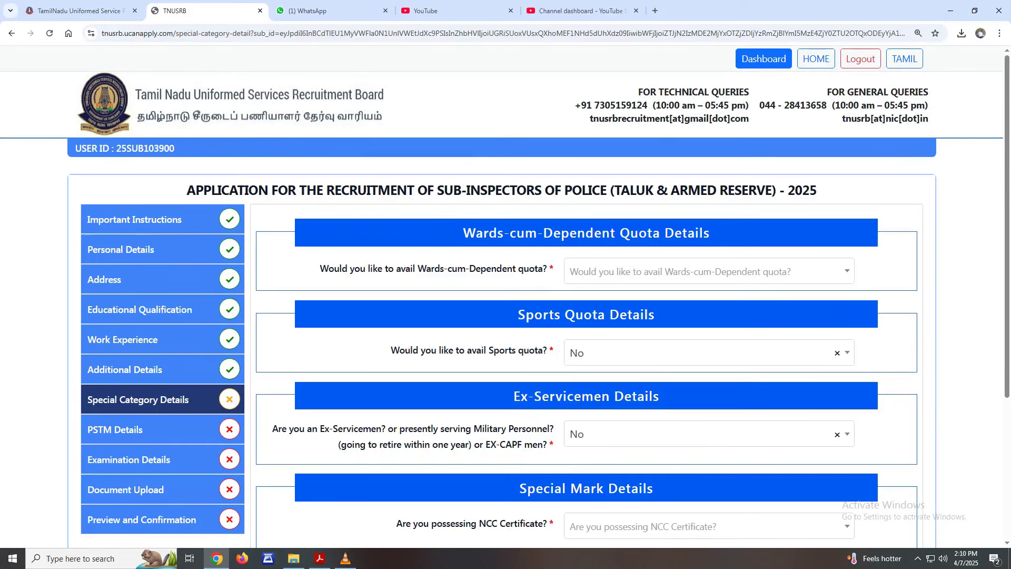
Answer No for the Wards-cum-Dependent, Sports and Ex-Servicemen quota questions
key(Return)
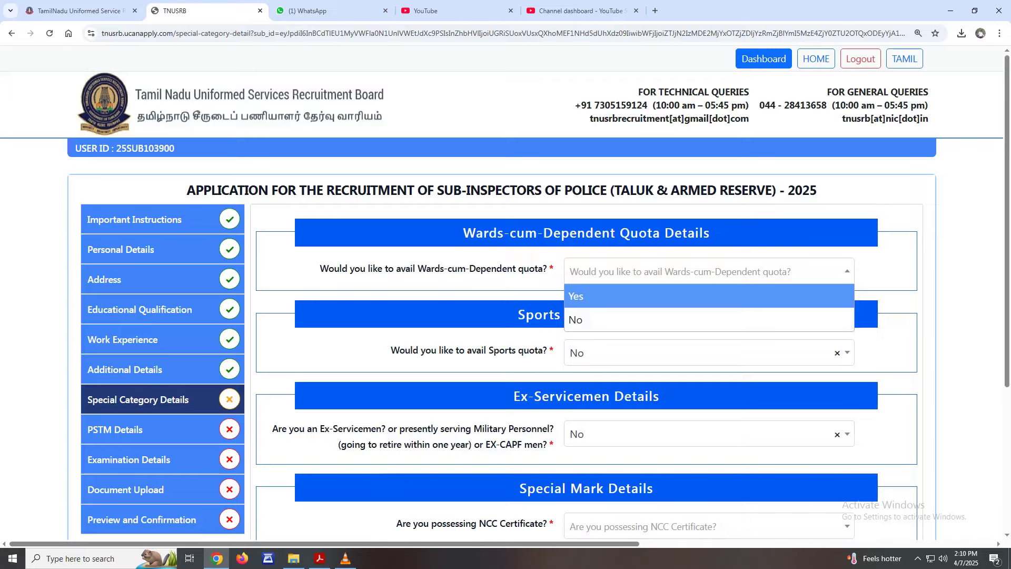
key(Down)
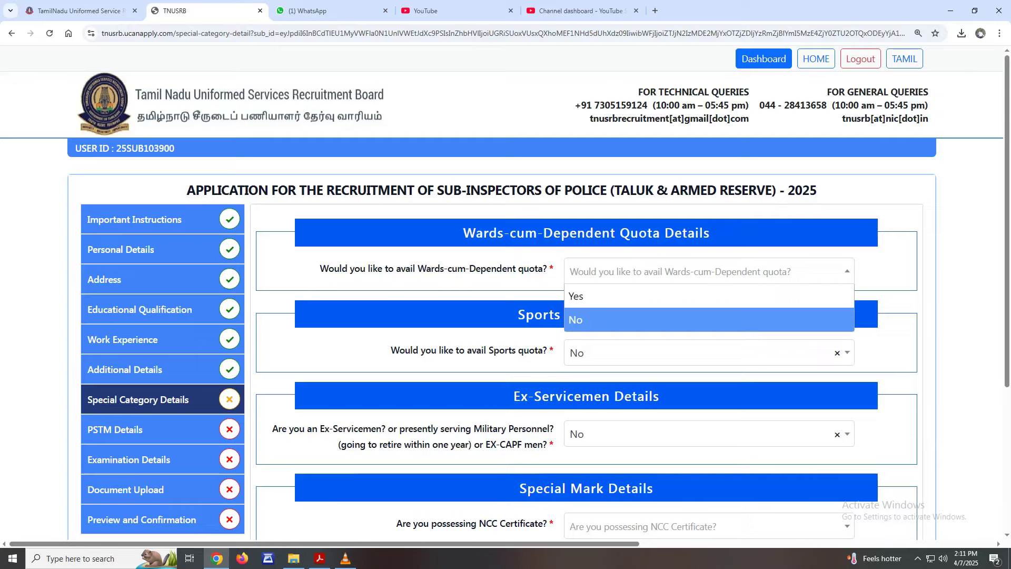
key(Return)
key(Tab)
key(Return)
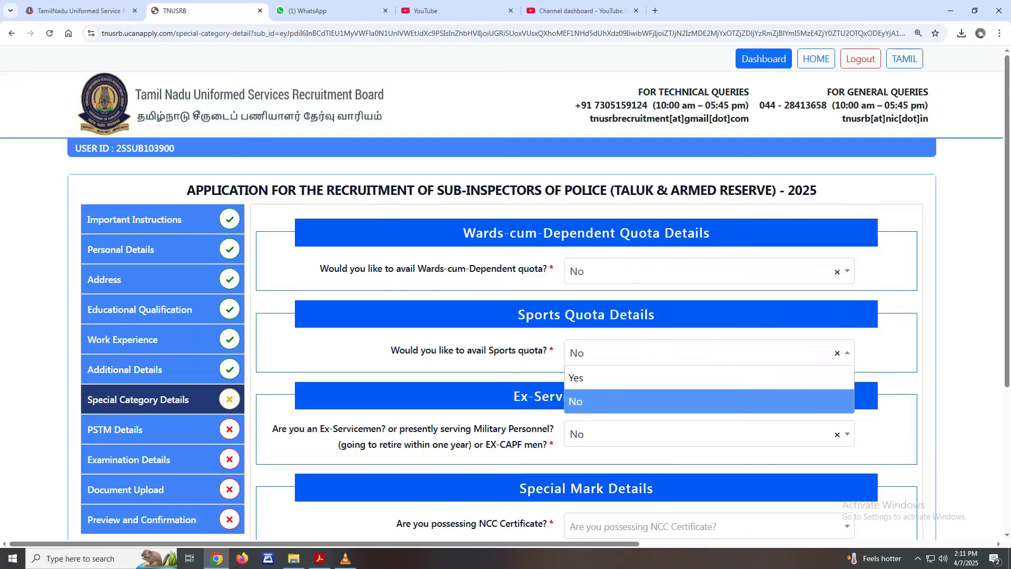
key(Return)
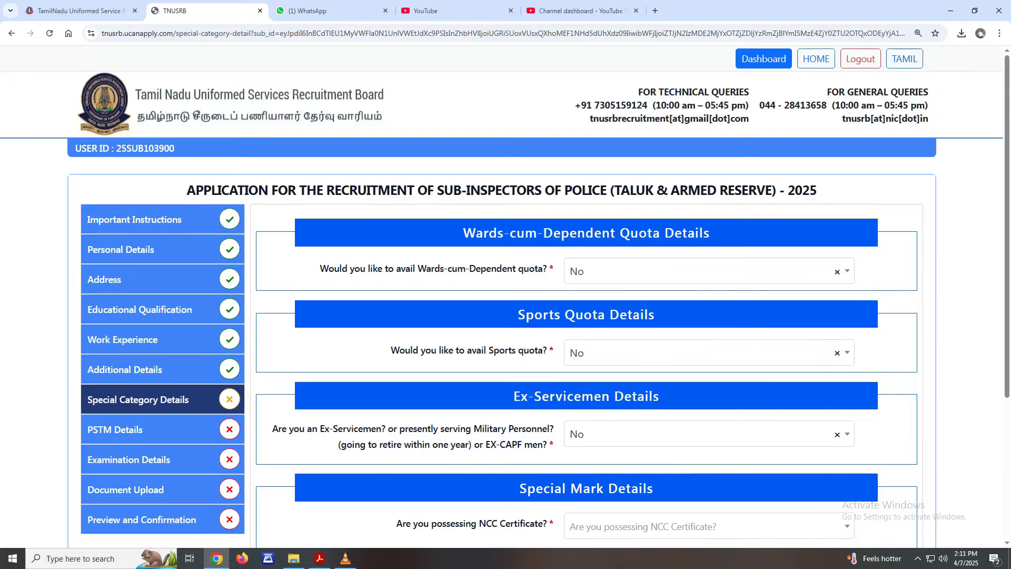
key(Return)
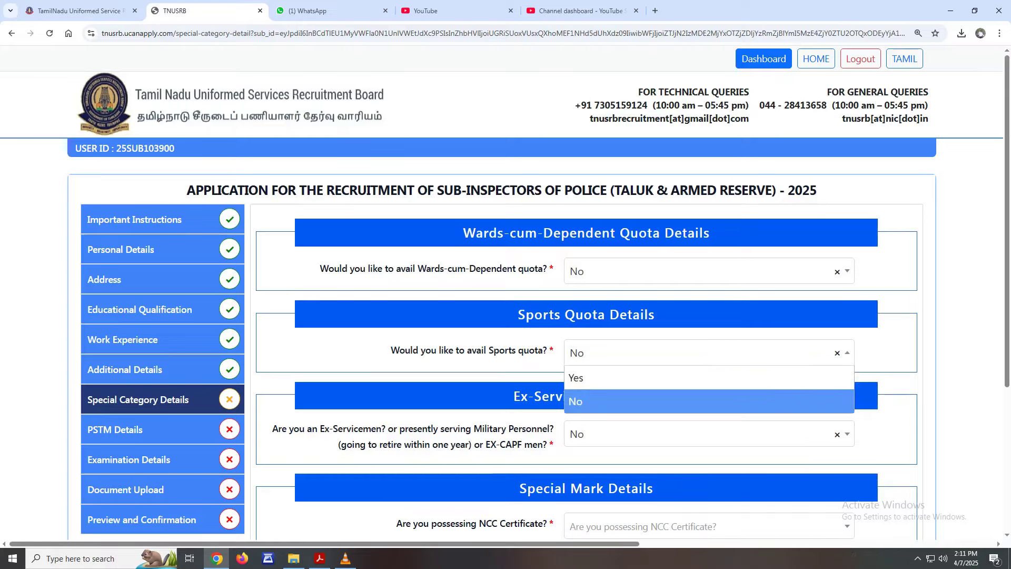
key(Return)
key(Tab)
key(Return)
key(Up)
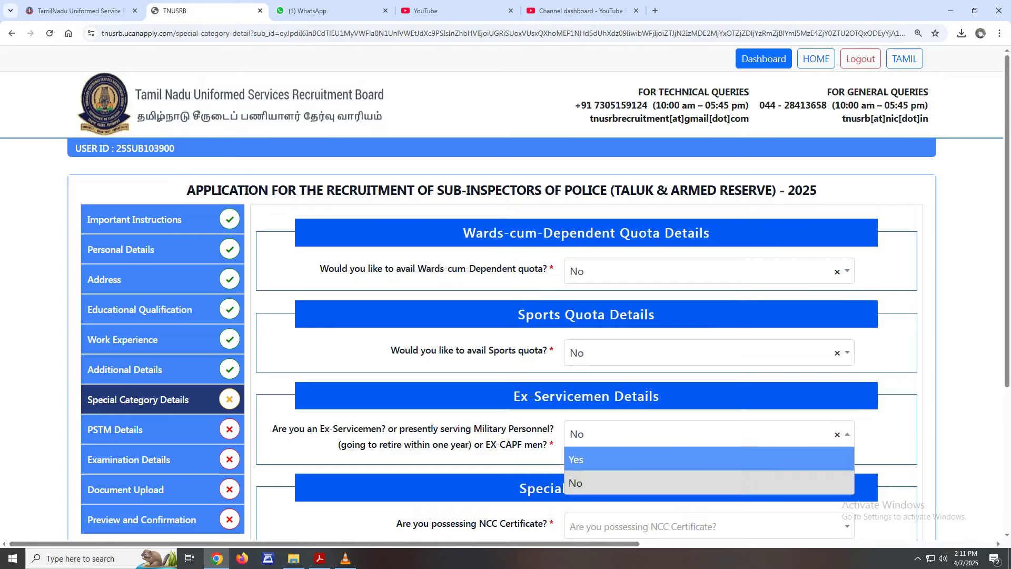
key(Down)
key(Return)
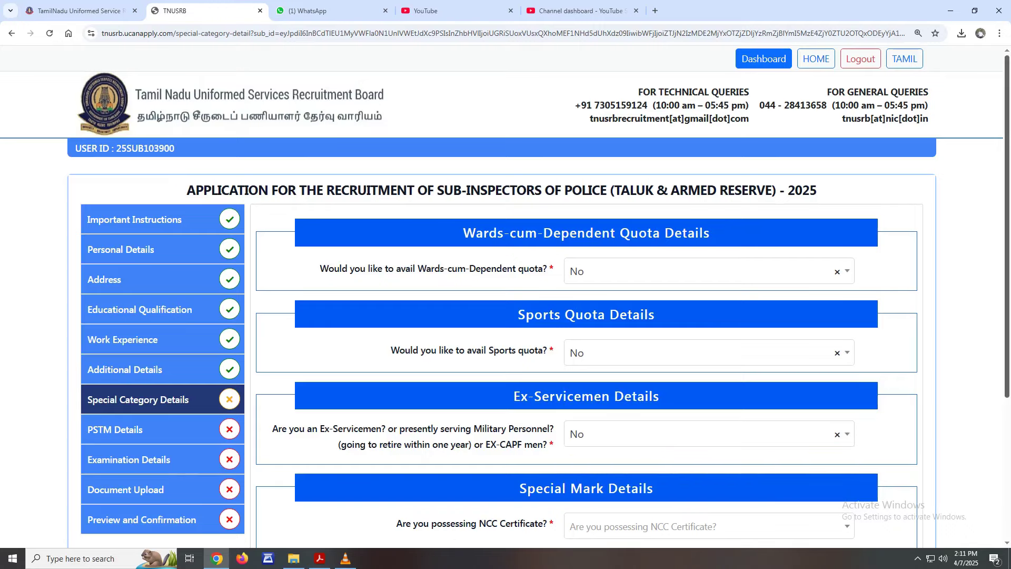
scroll(537, 301, down, 3)
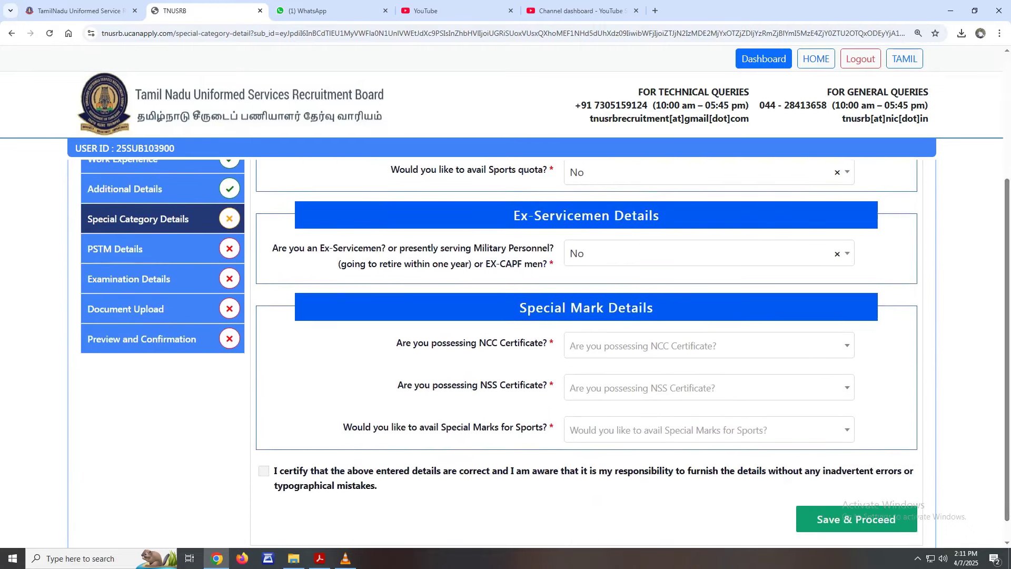
Answer No for NCC Certificate, NSS Certificate and Special Marks for Sports
key(Tab)
key(Return)
key(Down)
key(Return)
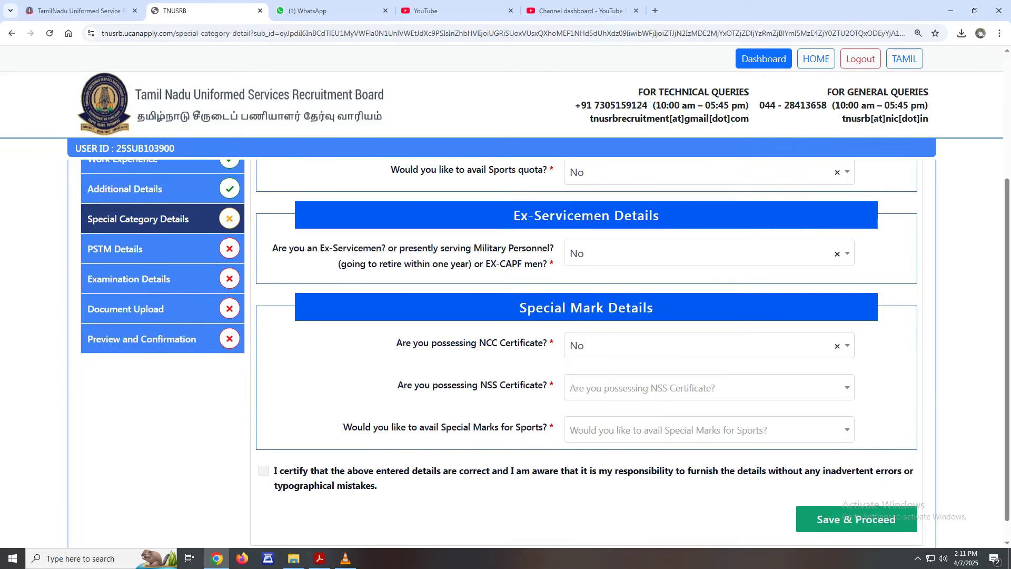
key(Tab)
key(Return)
key(Down)
key(Return)
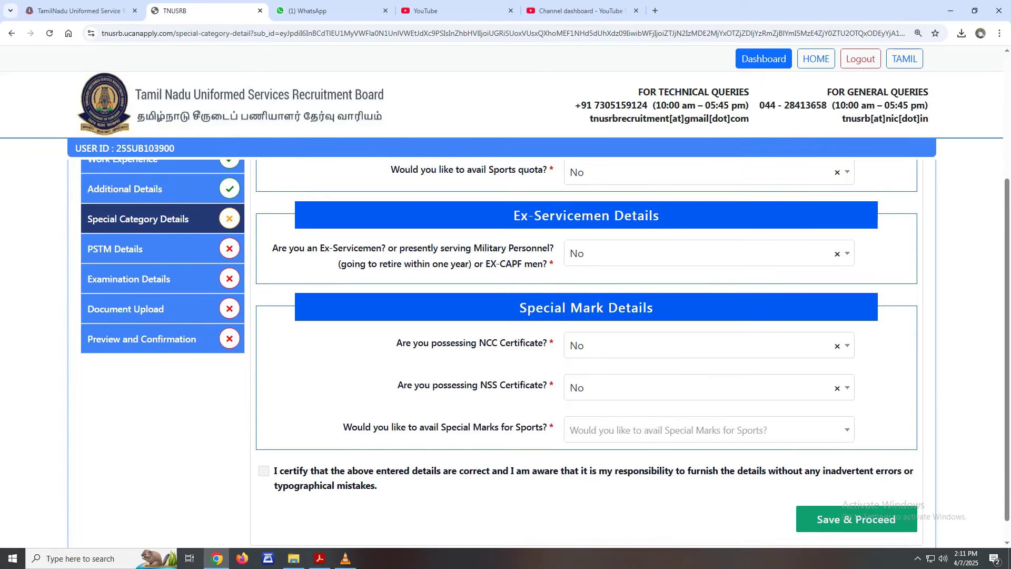
key(Tab)
key(Return)
key(Down)
key(Return)
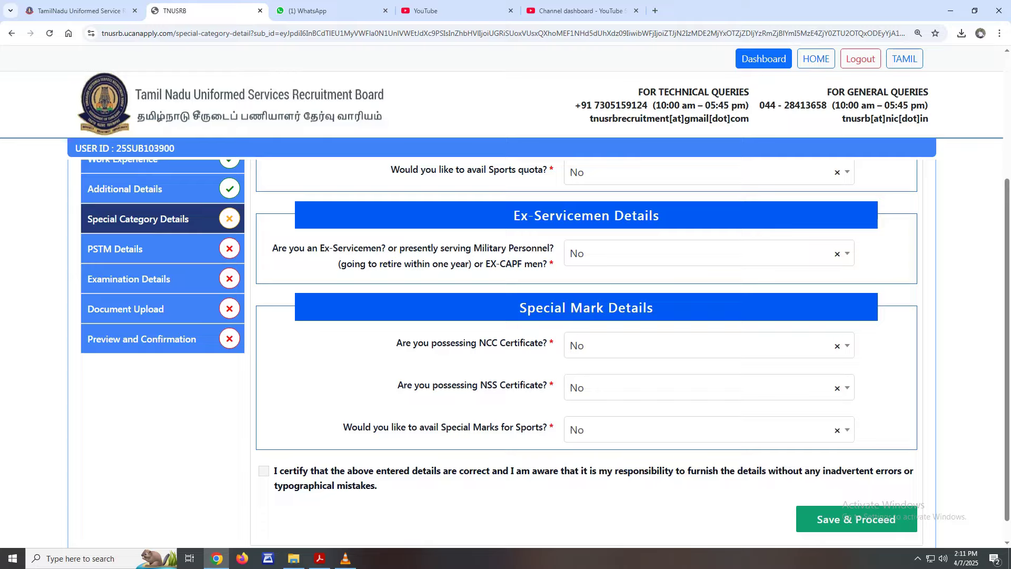
Tick the certification declaration and Save & Proceed the special category details
key(Tab)
key(space)
key(Tab)
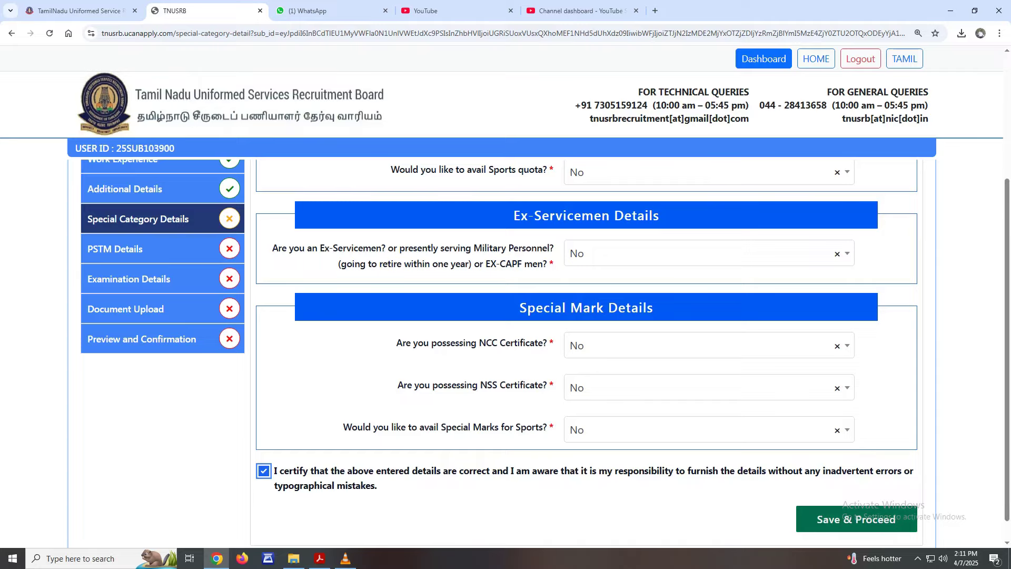
key(Return)
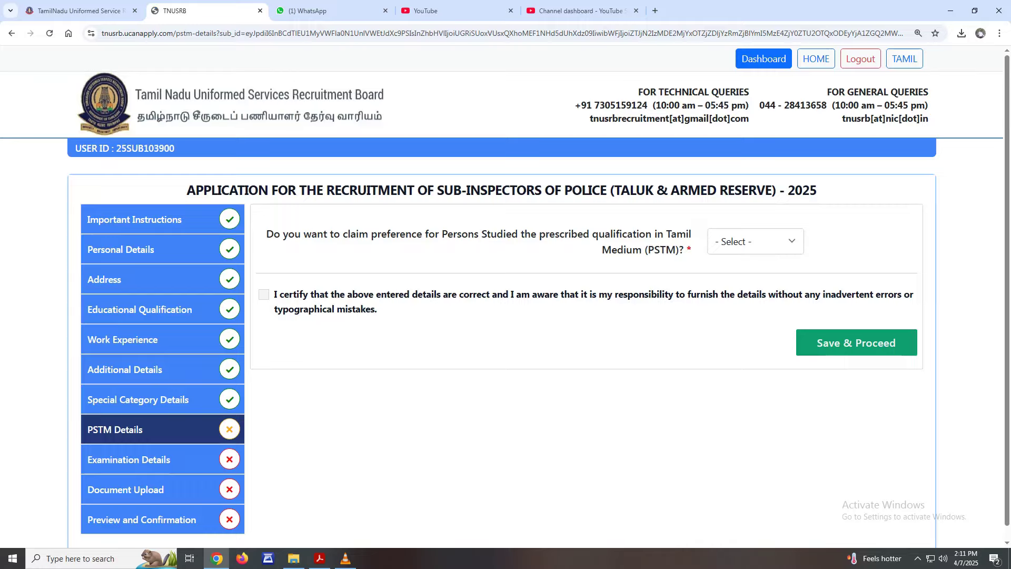
Set the Tamil Medium (PSTM) preference dropdown to Yes at first
key(space)
key(Down)
key(Down)
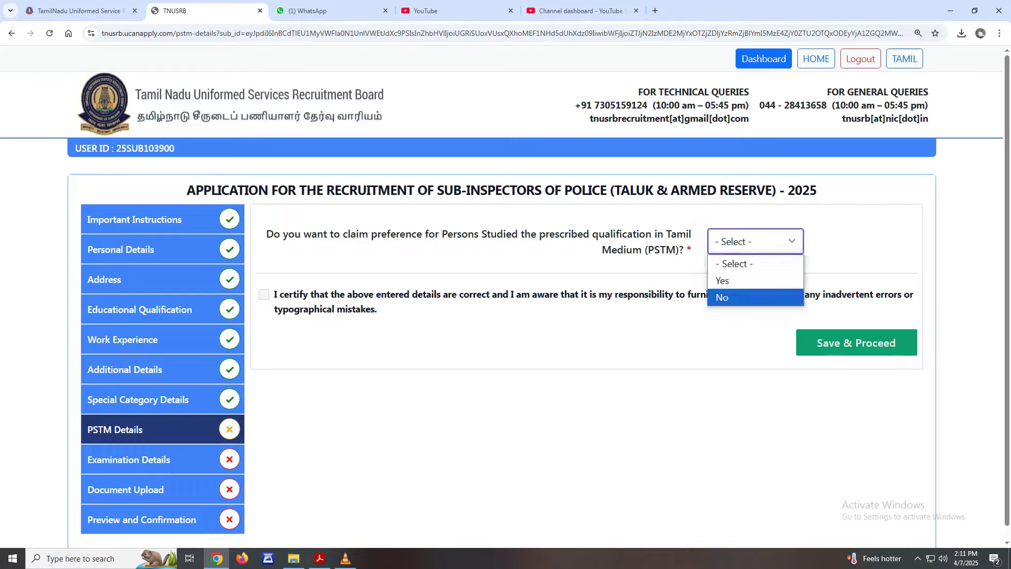
key(Up)
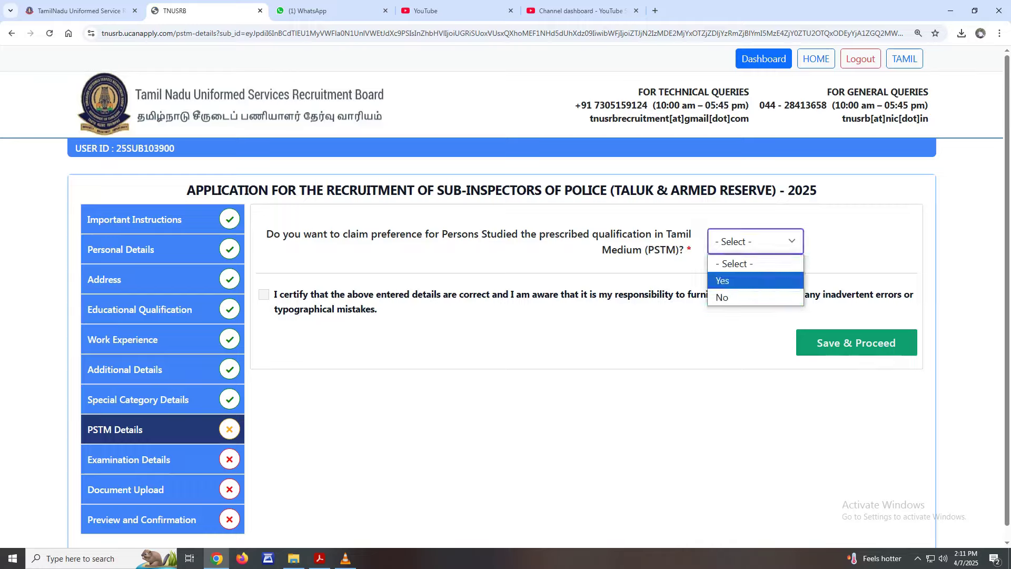
key(Down)
key(Up)
key(Return)
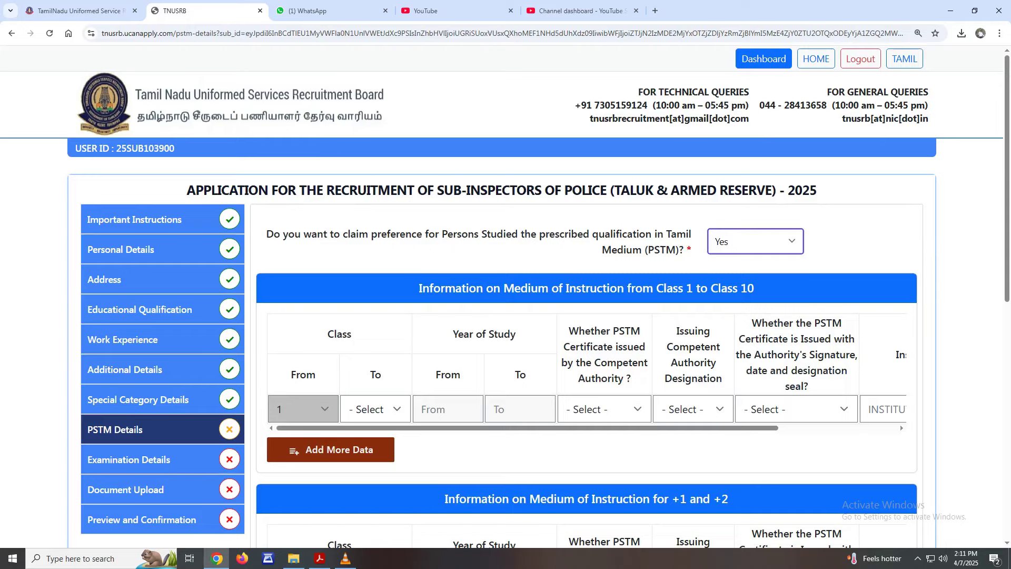
scroll(538, 354, down, 3)
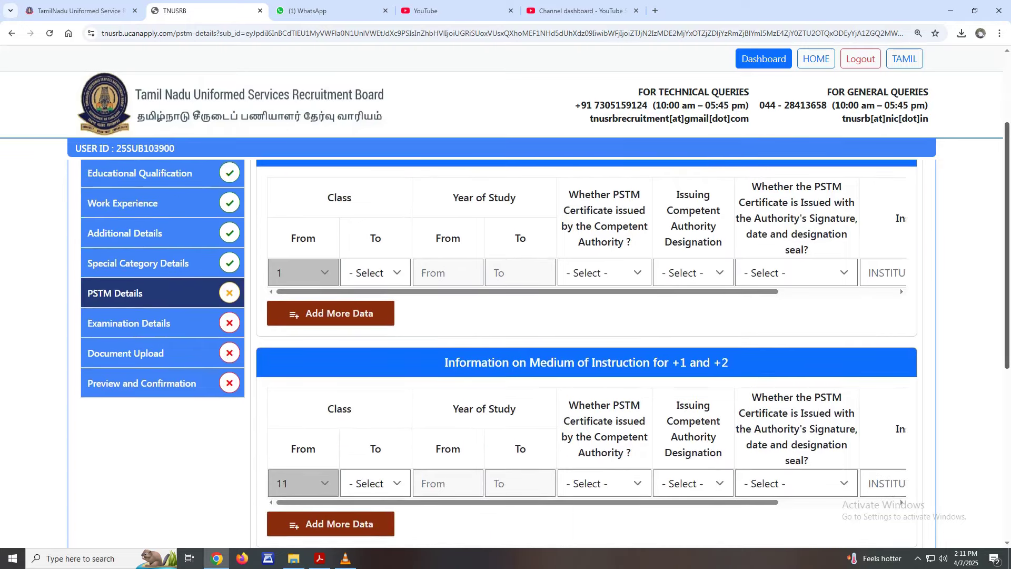
scroll(545, 312, up, 2)
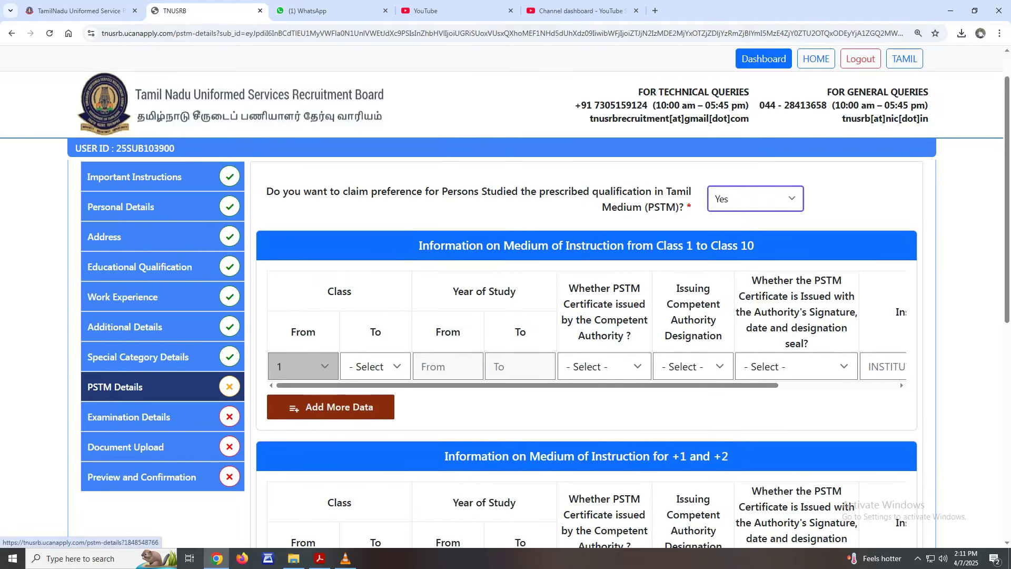
Change the PSTM preference to No, tick the certification, and Save & Proceed
click(755, 199)
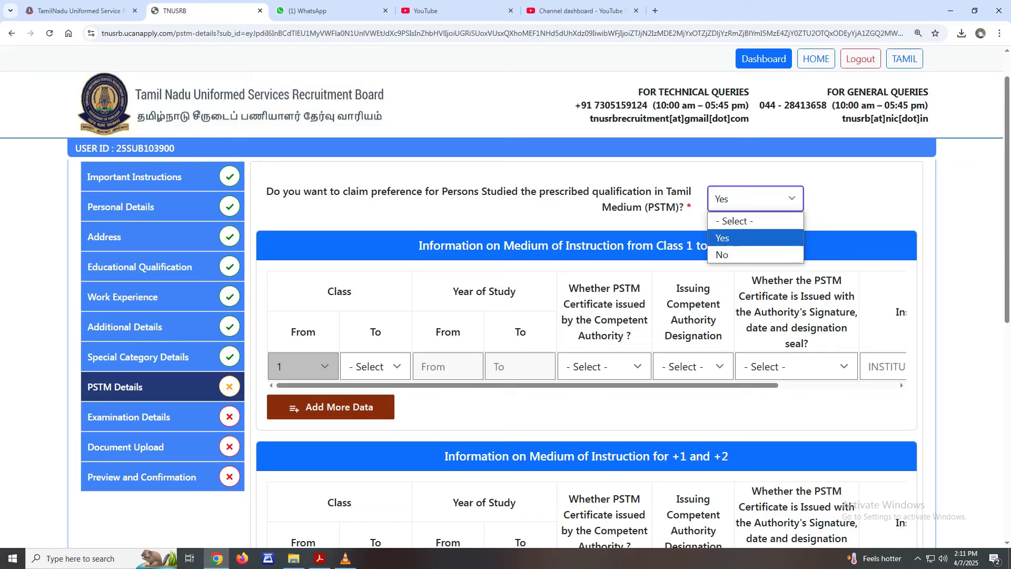
key(Down)
key(Return)
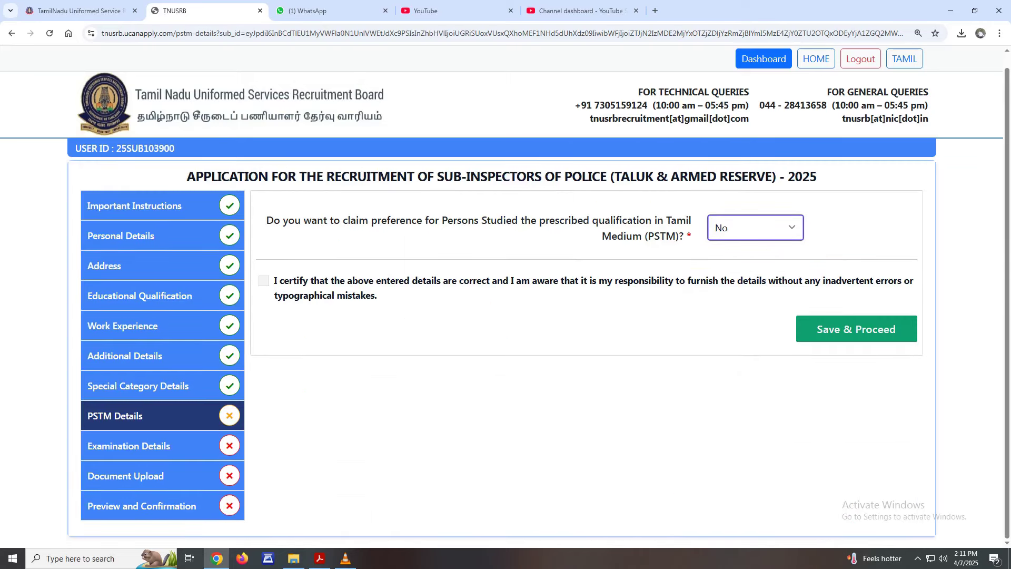
click(264, 281)
click(856, 329)
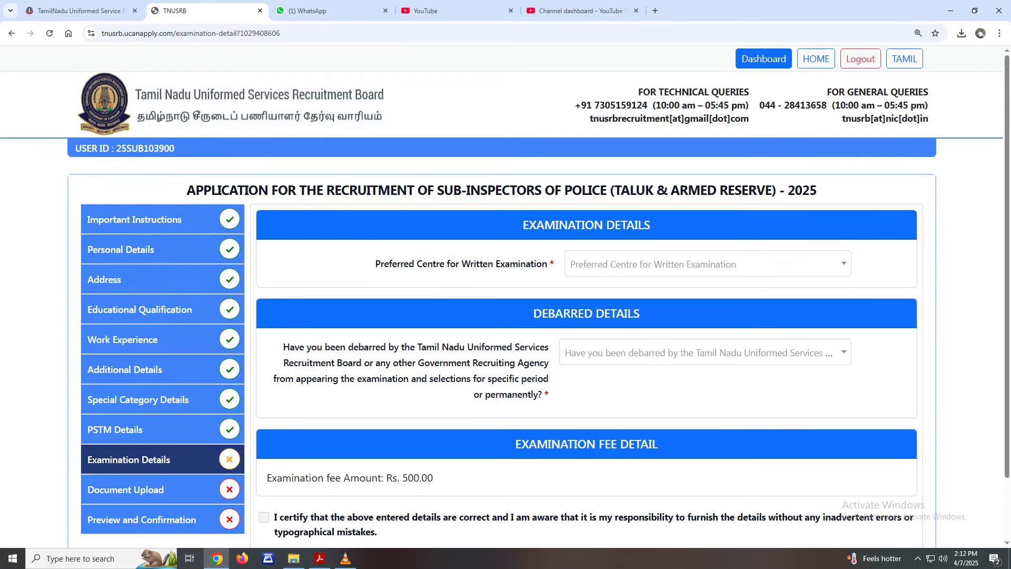
Choose CUDDALORE as the written exam centre
click(706, 263)
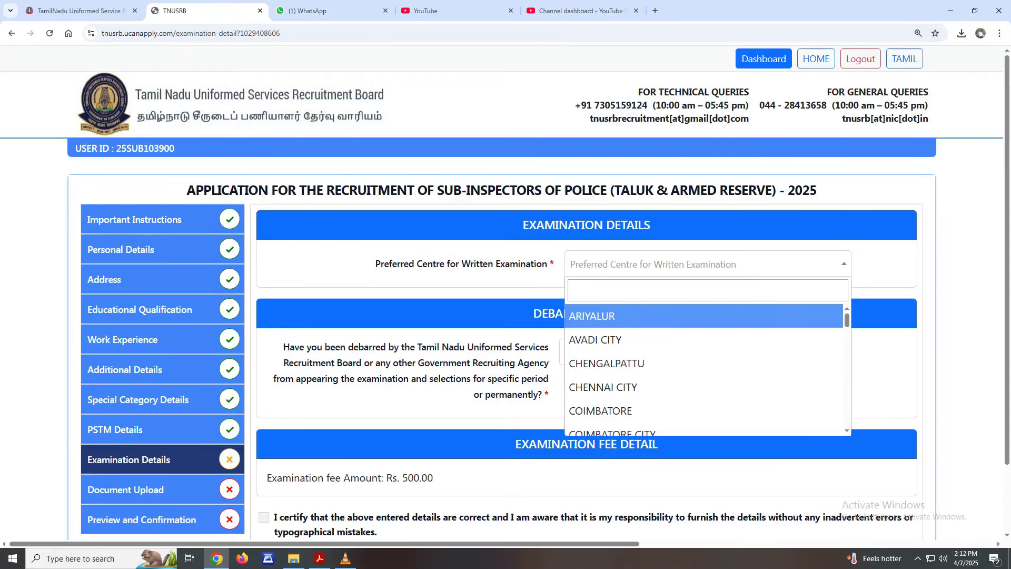
key(Down)
key(Down)
key(Down)
key(Down)
key(Up)
key(Up)
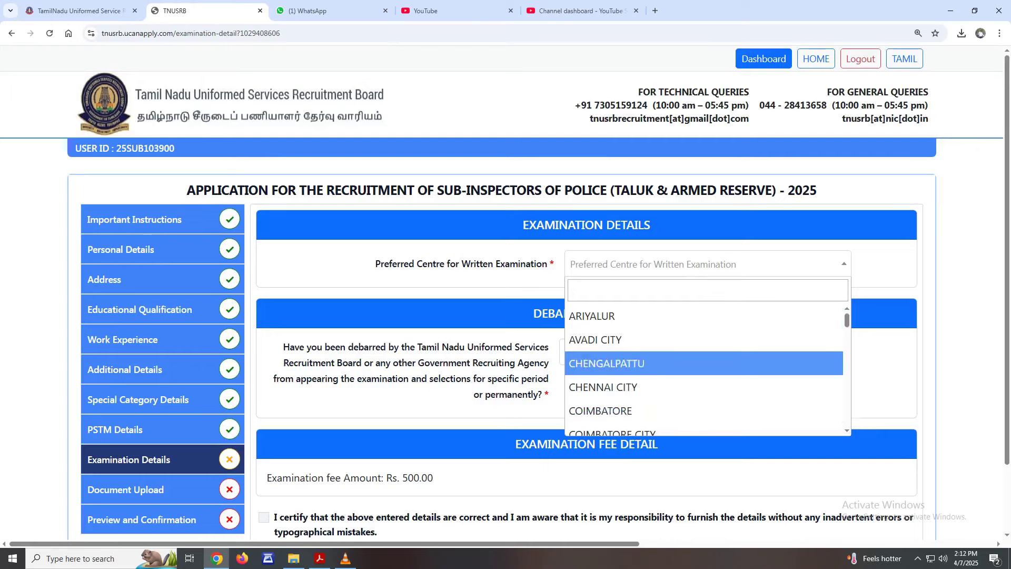
key(Up)
key(Up)
scroll(705, 369, down, 1)
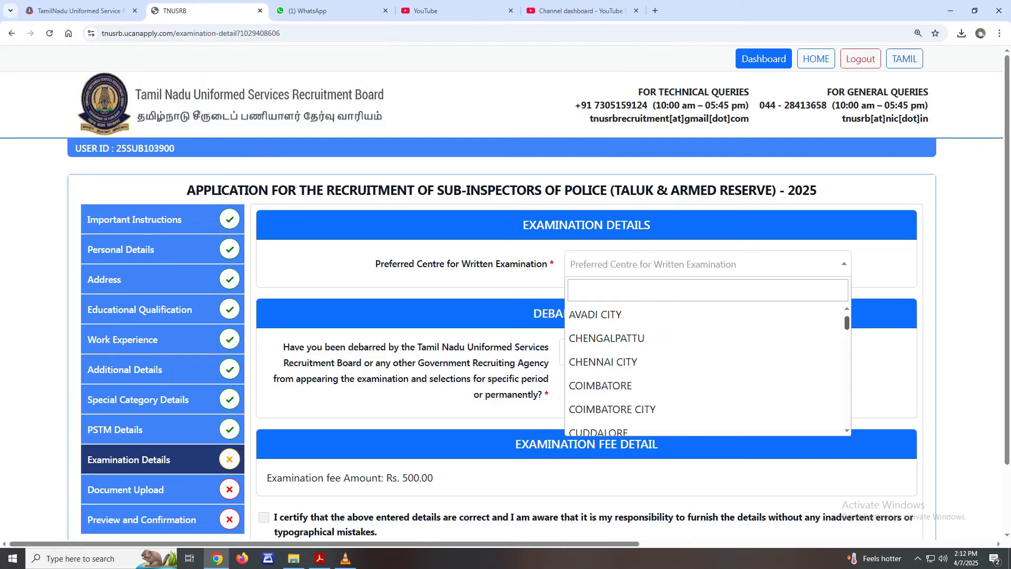
key(Down)
key(Down)
key(Down)
key(Down)
key(Down)
key(Down)
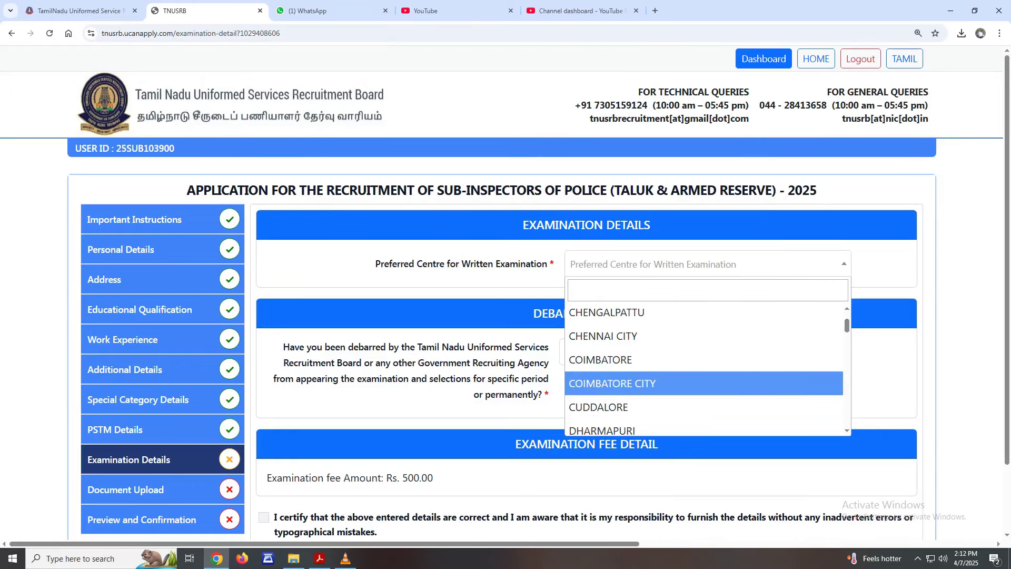
key(Return)
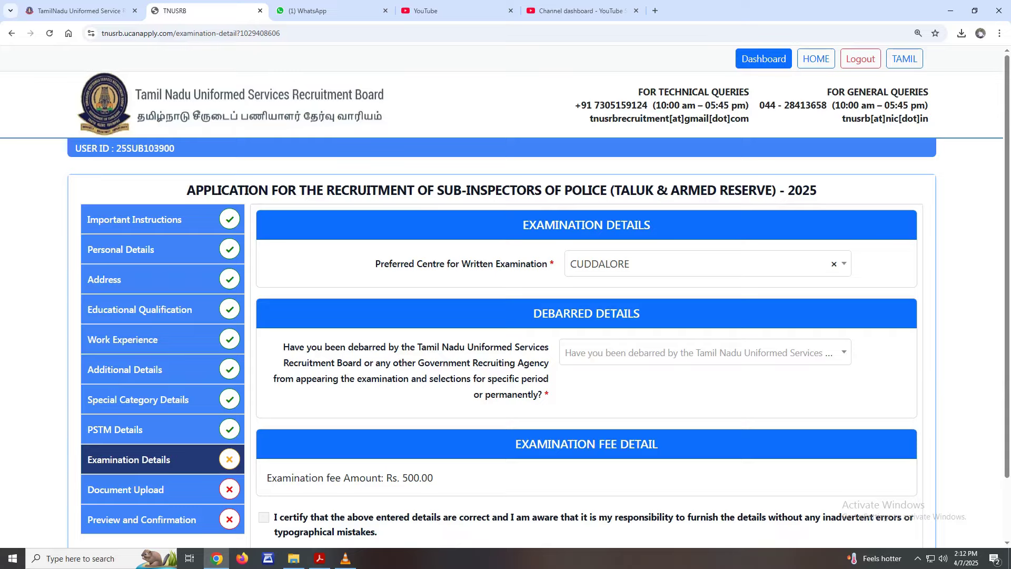
Answer No to the debarred question, certify the details, and Save & Proceed
key(Tab)
key(Down)
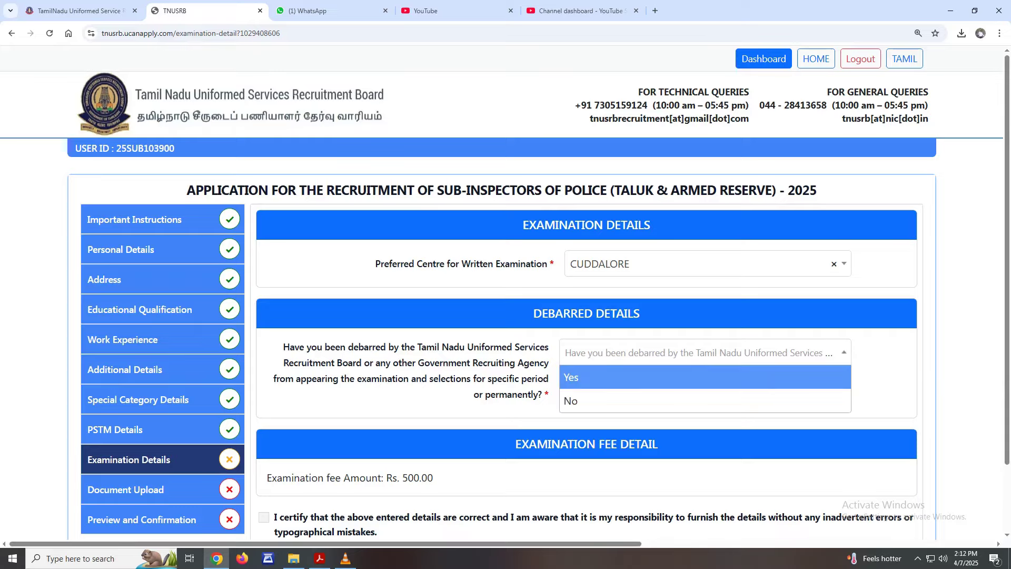
key(Down)
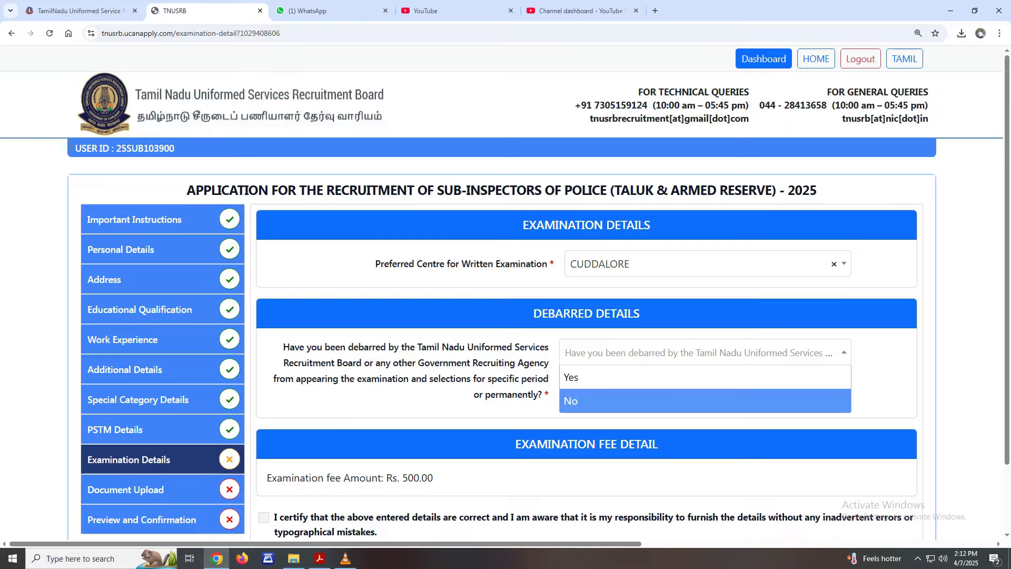
key(Return)
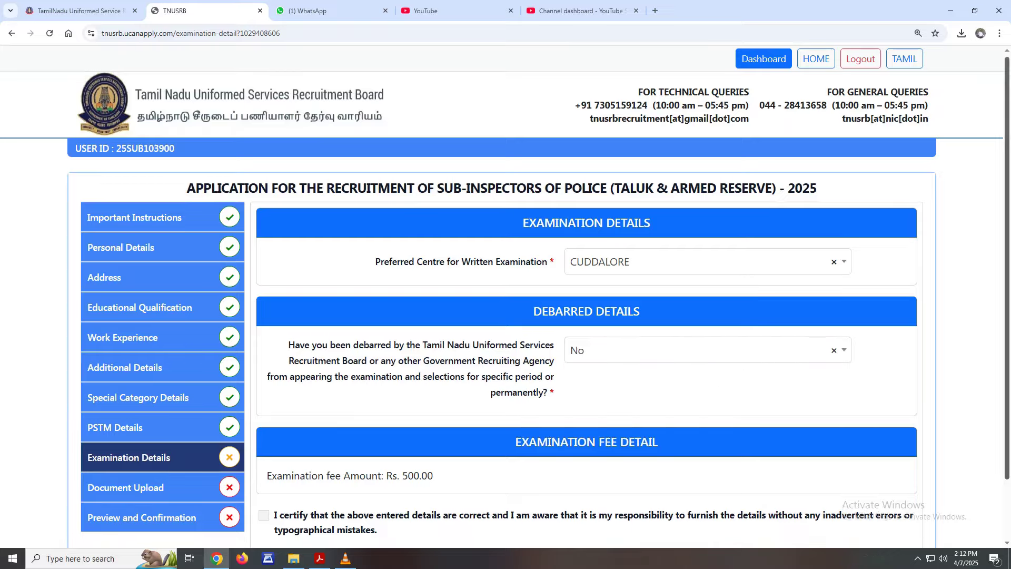
scroll(538, 327, down, 2)
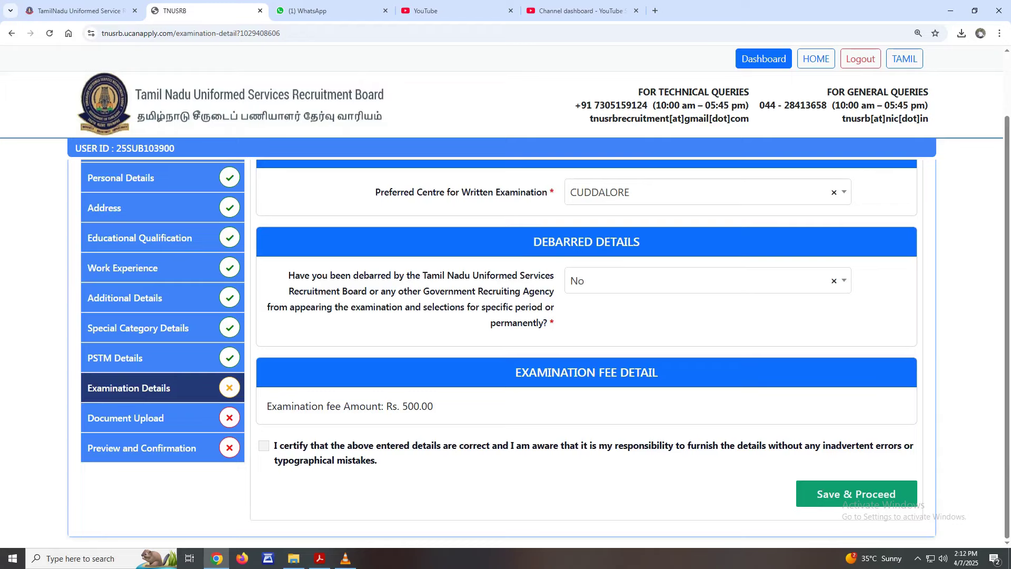
click(263, 445)
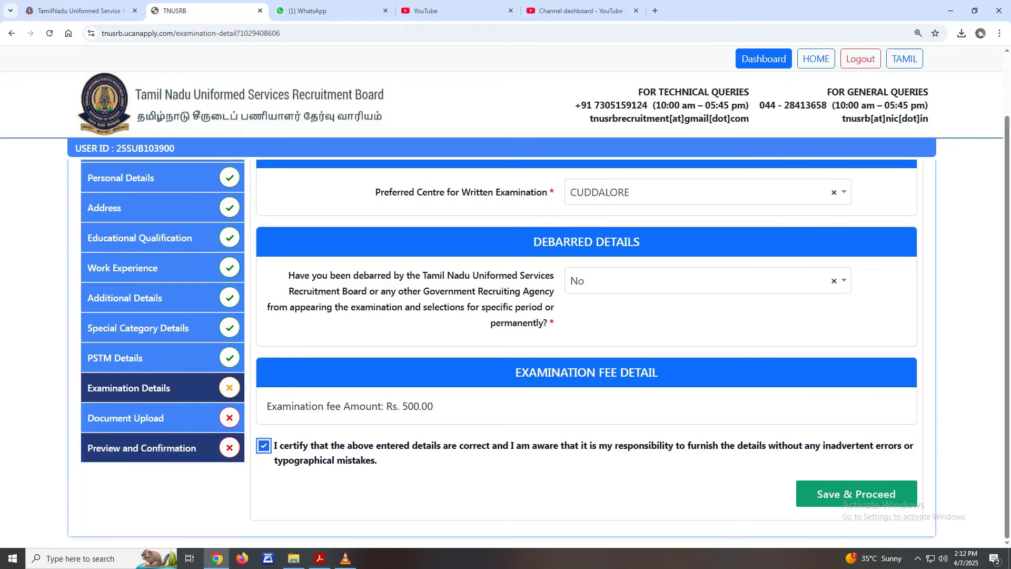
click(856, 493)
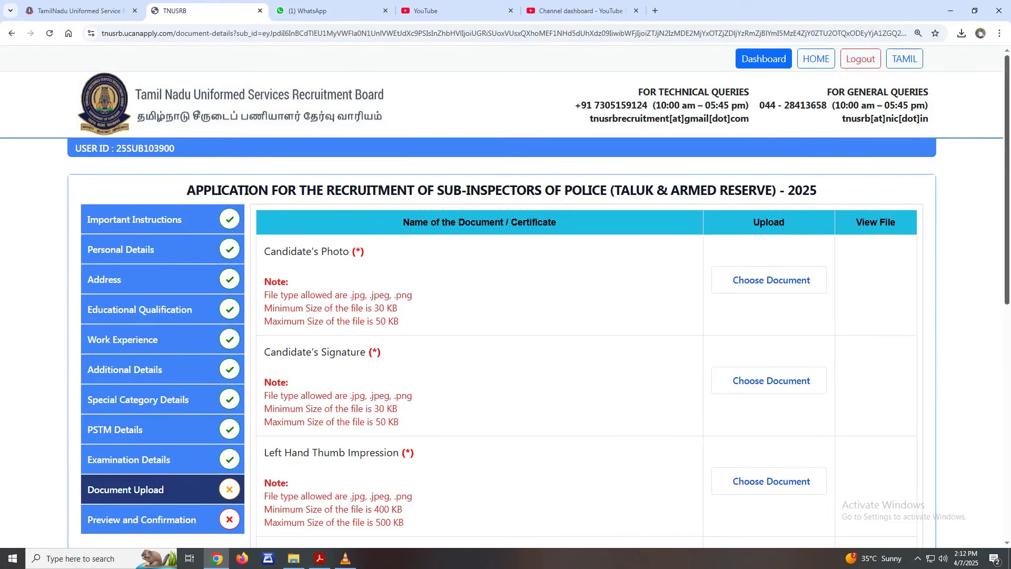
scroll(506, 347, down, 3)
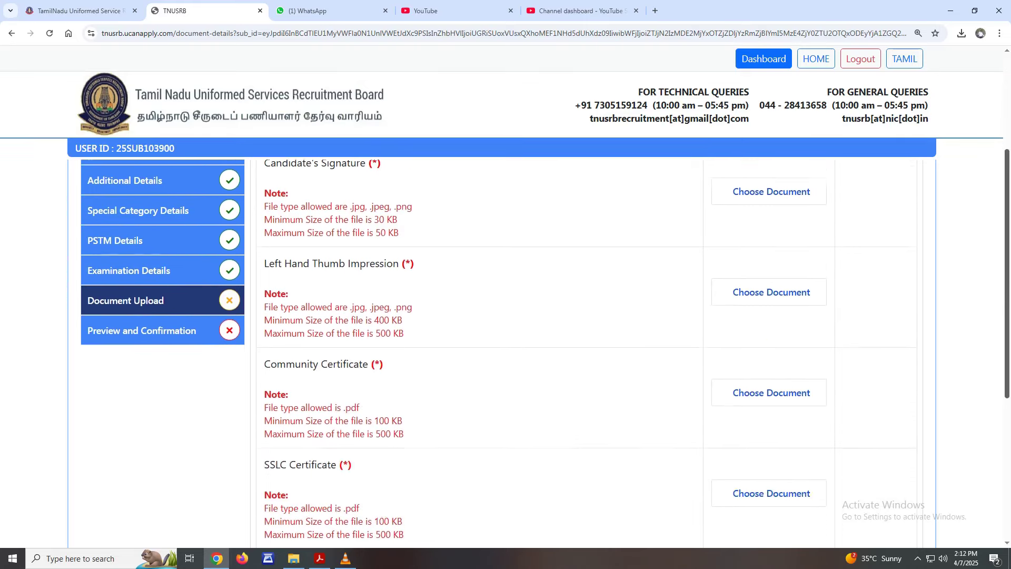
scroll(506, 347, down, 4)
scroll(506, 348, up, 5)
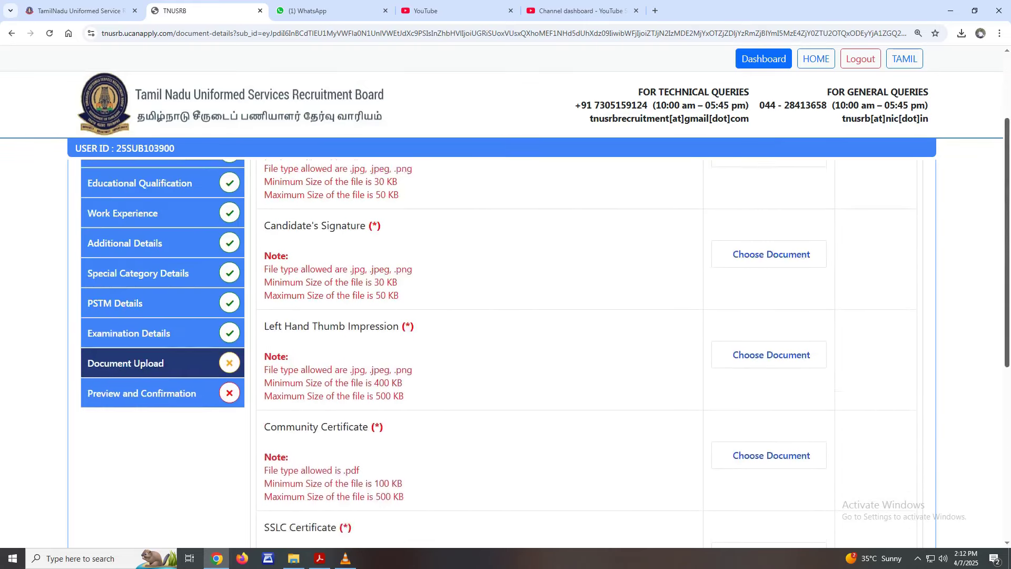
scroll(505, 347, up, 2)
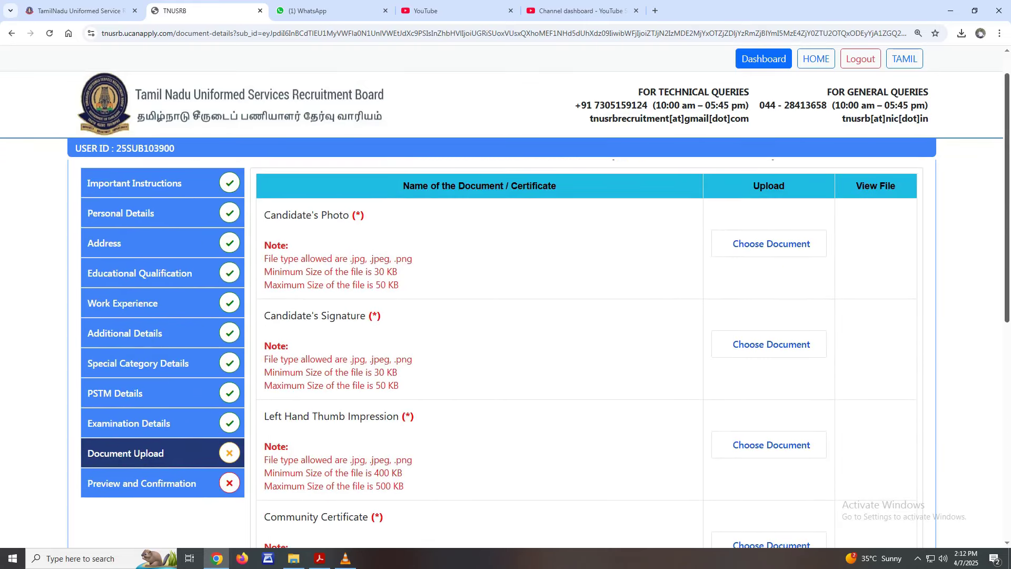
scroll(506, 348, down, 2)
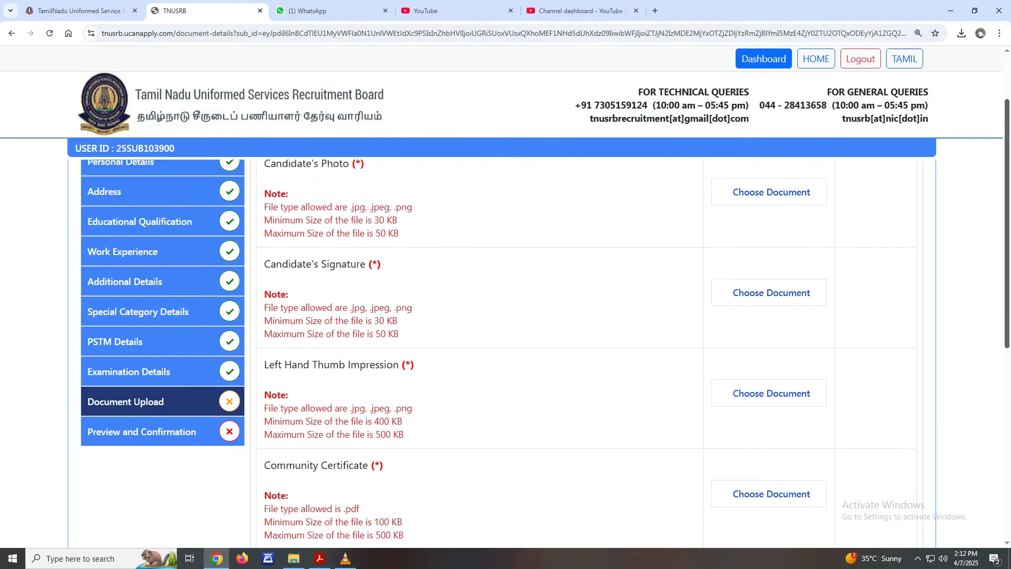
scroll(505, 347, down, 2)
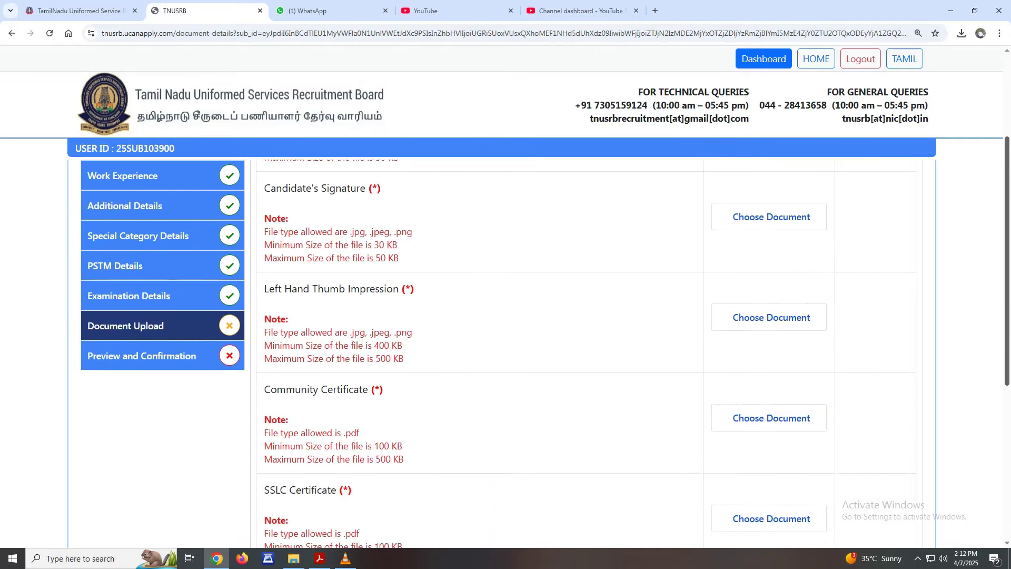
drag(414, 277, 269, 277)
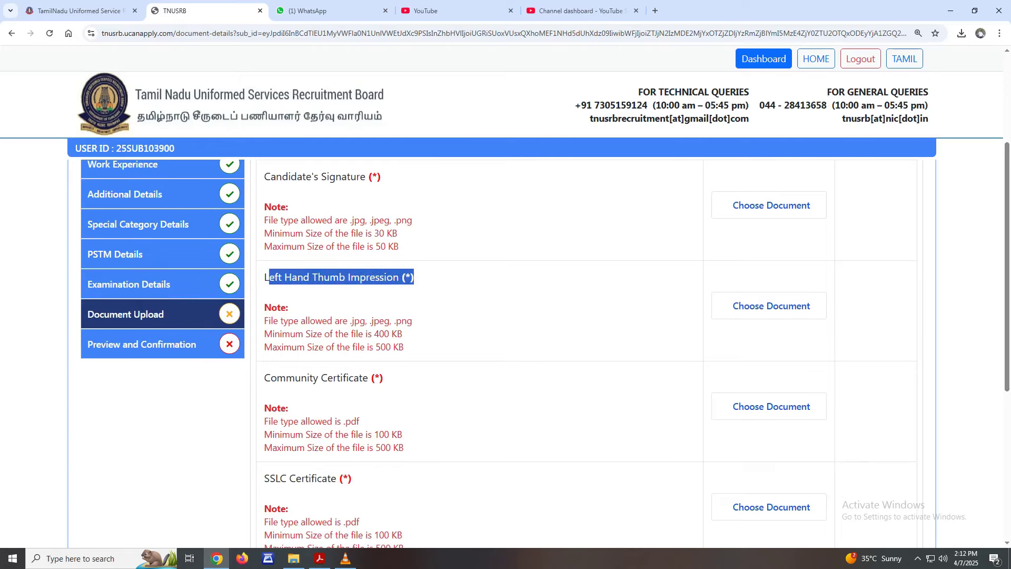
click(269, 277)
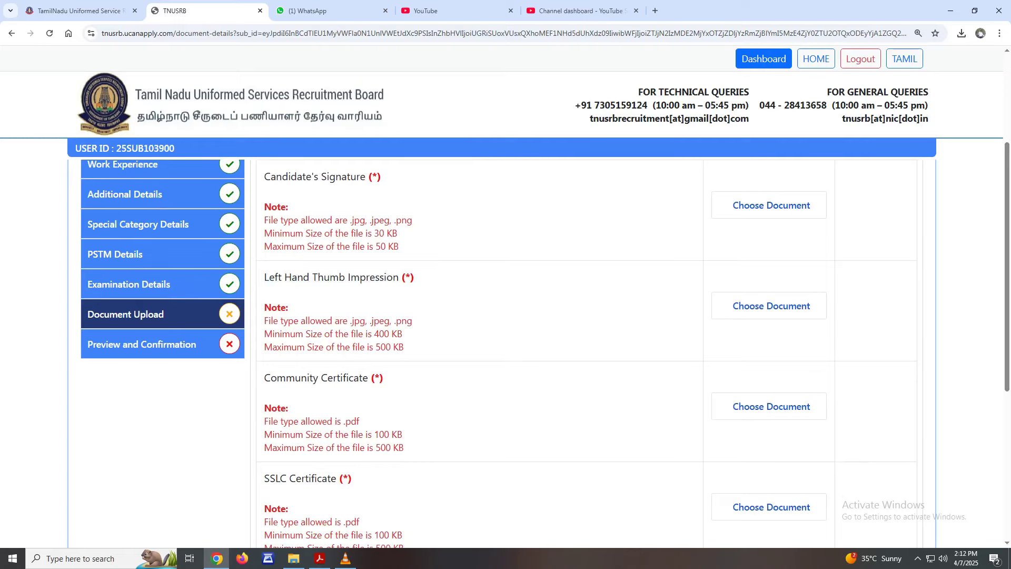
drag(404, 347, 264, 277)
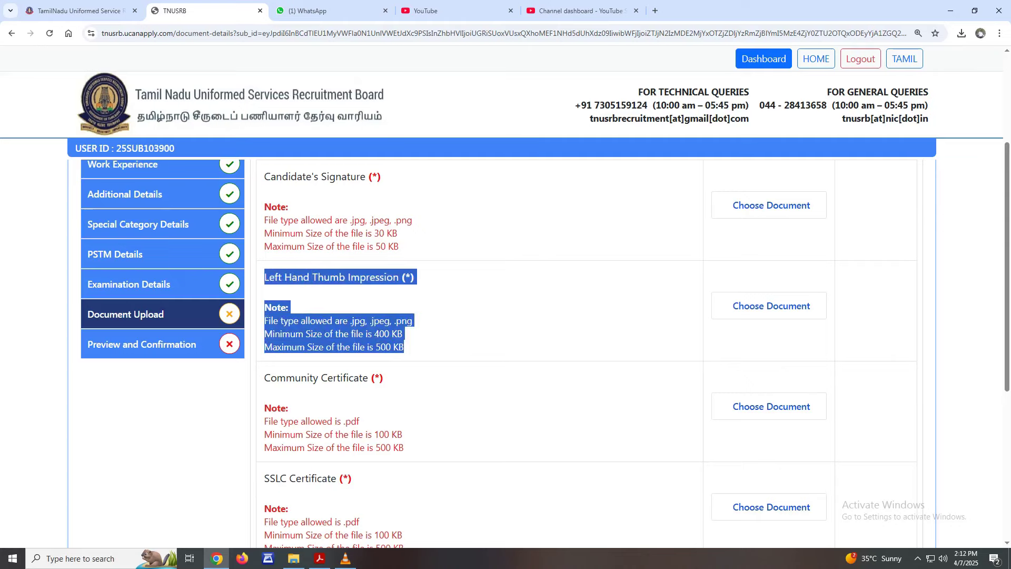
scroll(526, 353, down, 2)
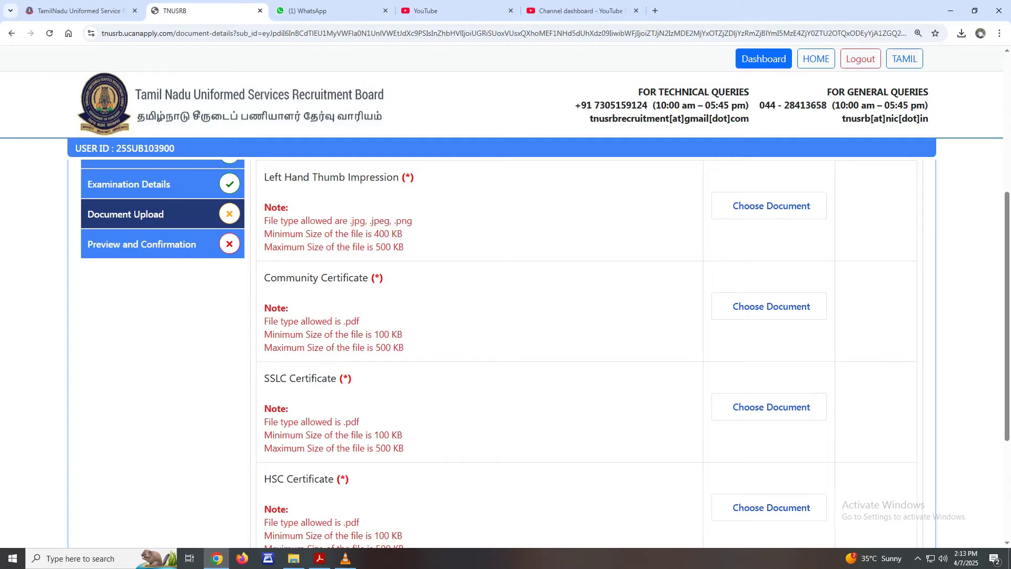
scroll(527, 352, down, 3)
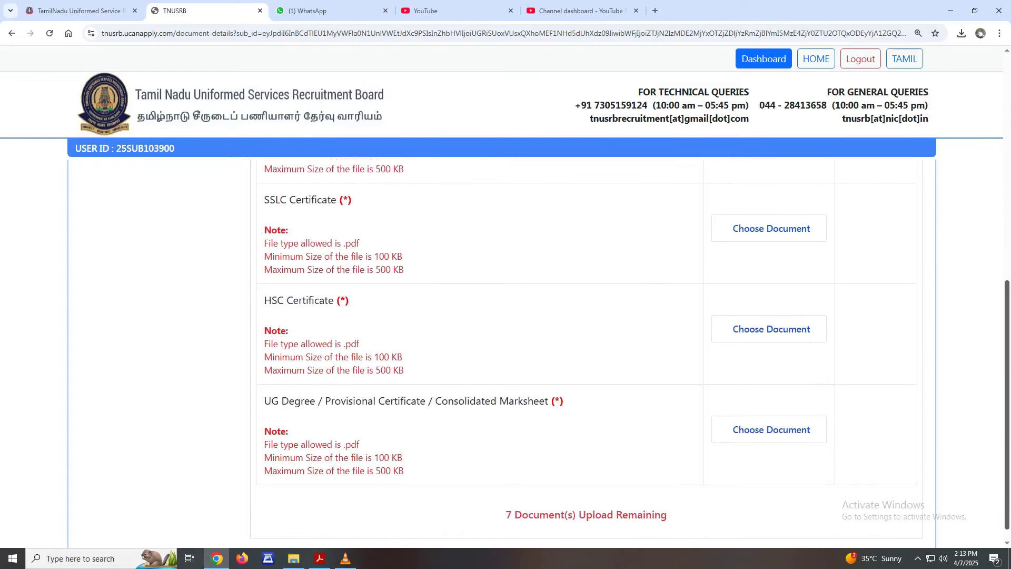
scroll(527, 347, down, 1)
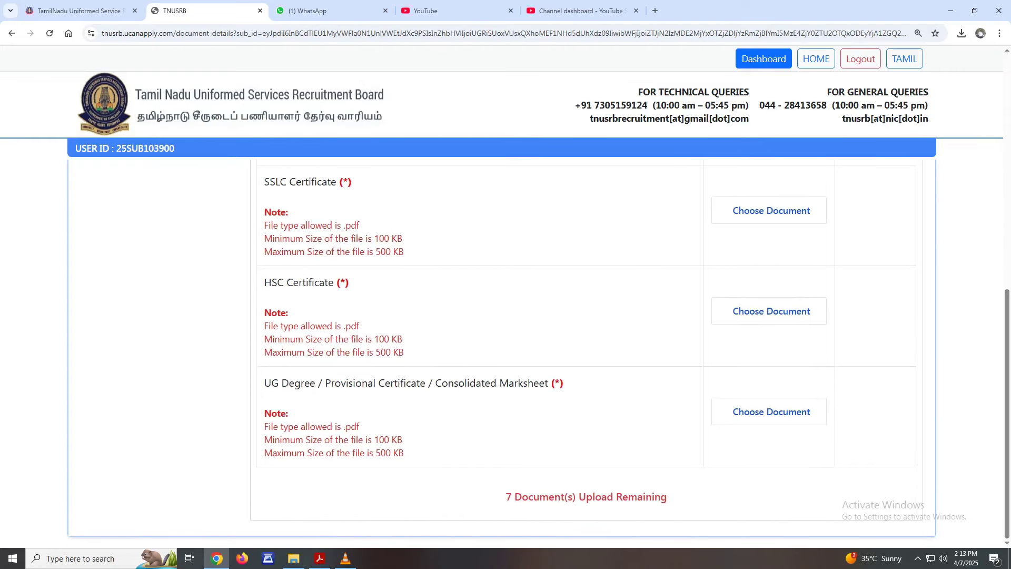
scroll(527, 353, up, 6)
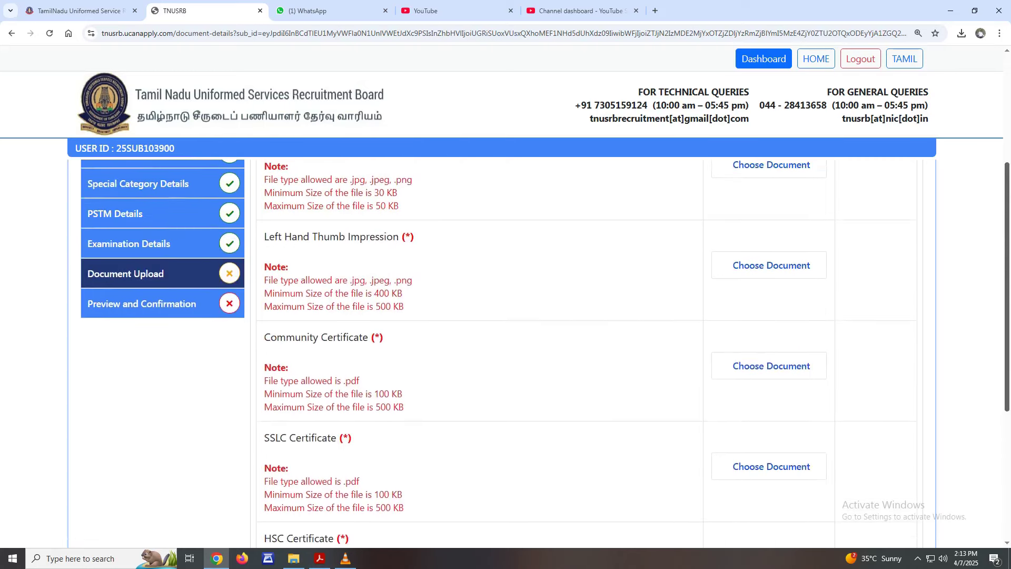
scroll(526, 353, up, 2)
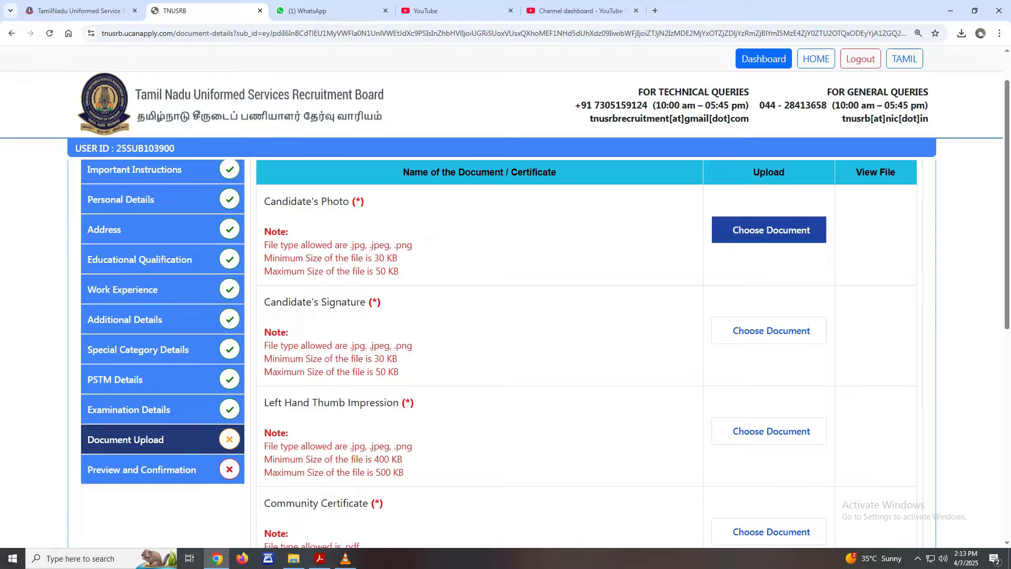
Upload the candidate's photo image file, confirming Yes at the warning
click(769, 230)
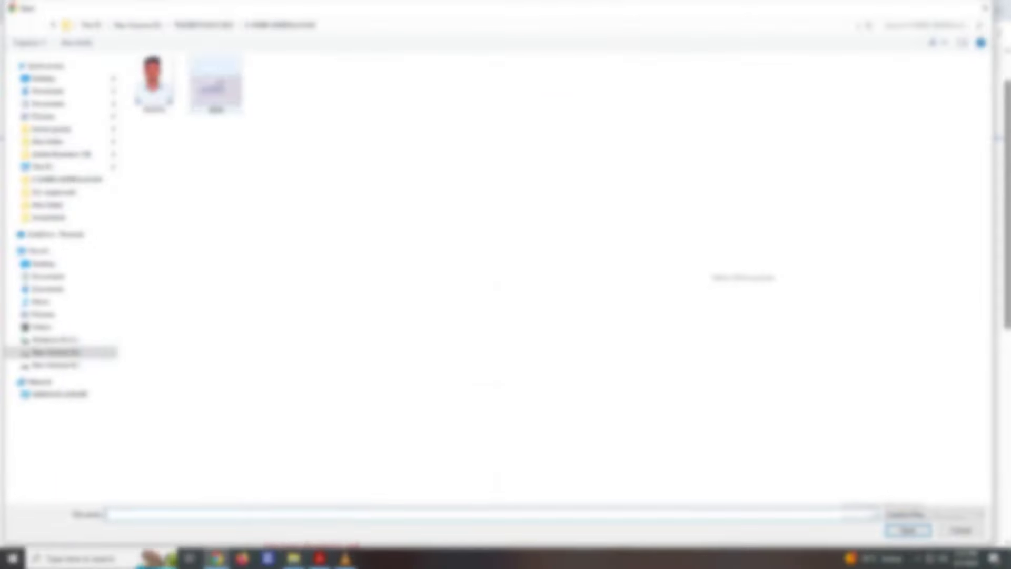
double_click(153, 81)
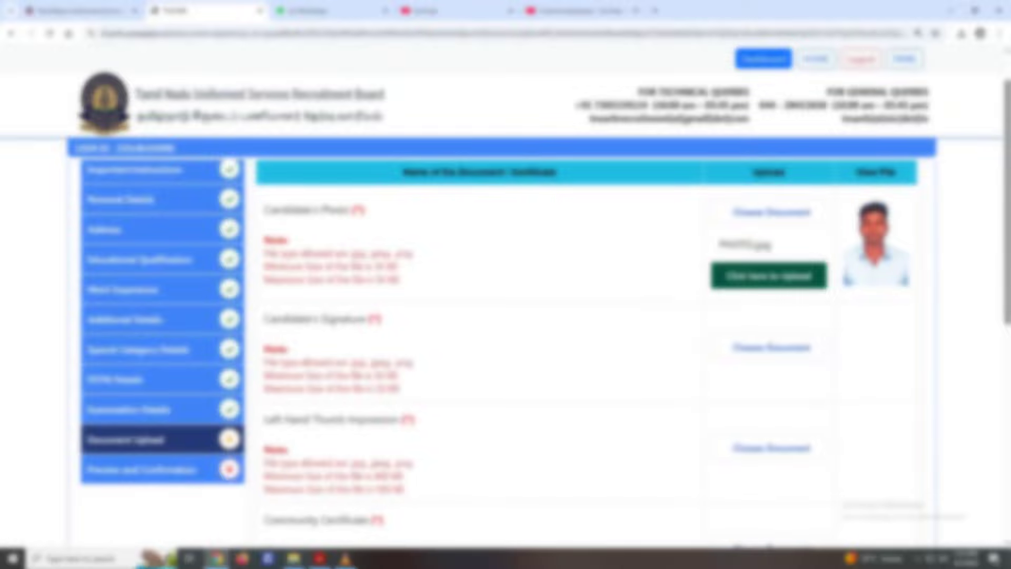
click(769, 275)
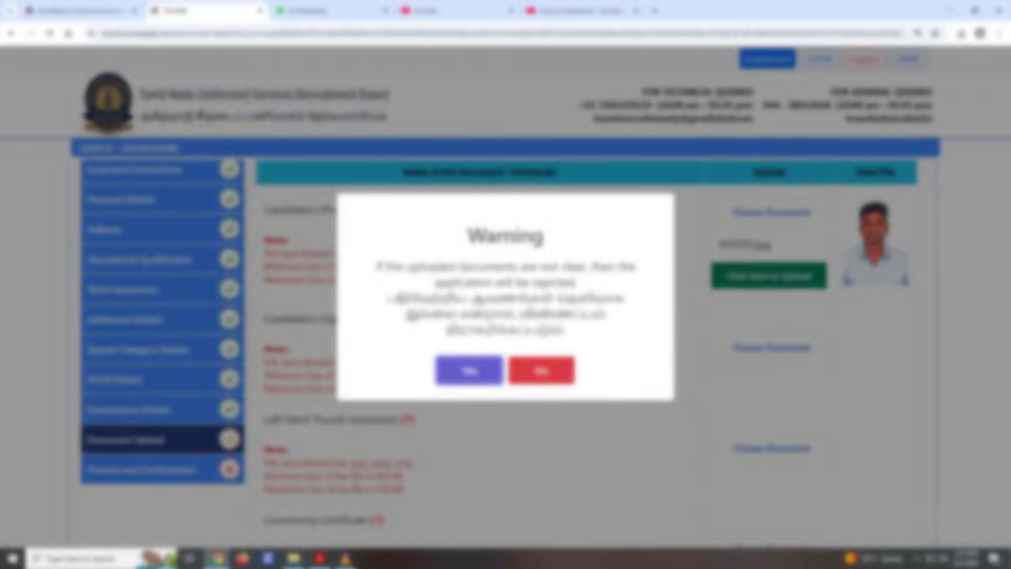
click(468, 370)
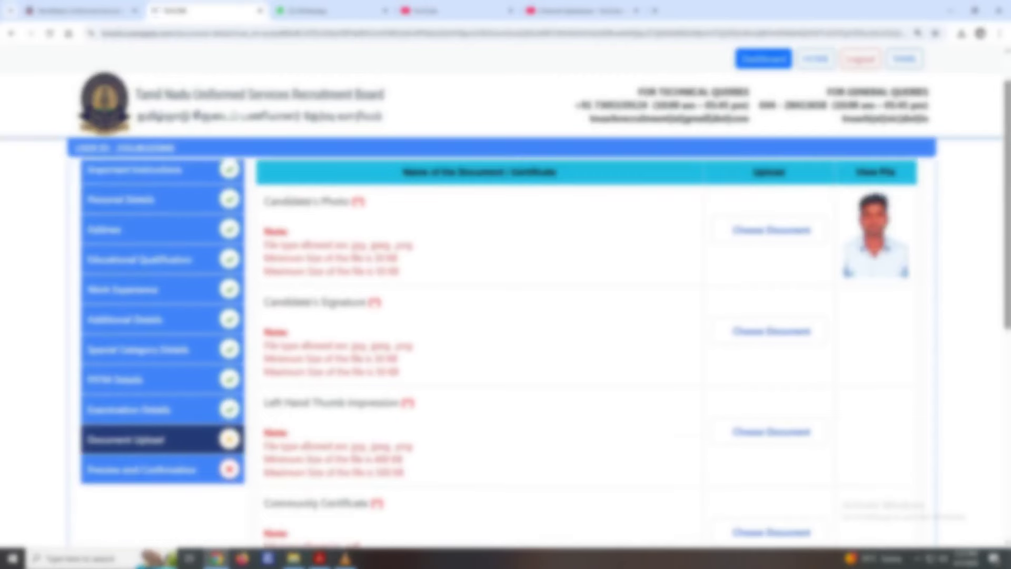
Upload the candidate's signature image file, confirming Yes at the warning
click(769, 330)
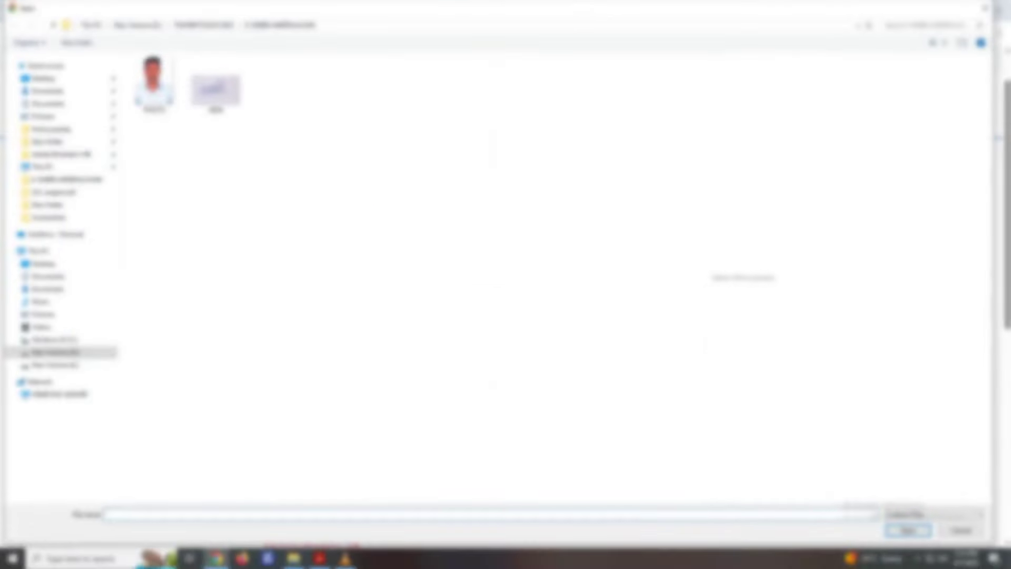
double_click(215, 86)
click(768, 375)
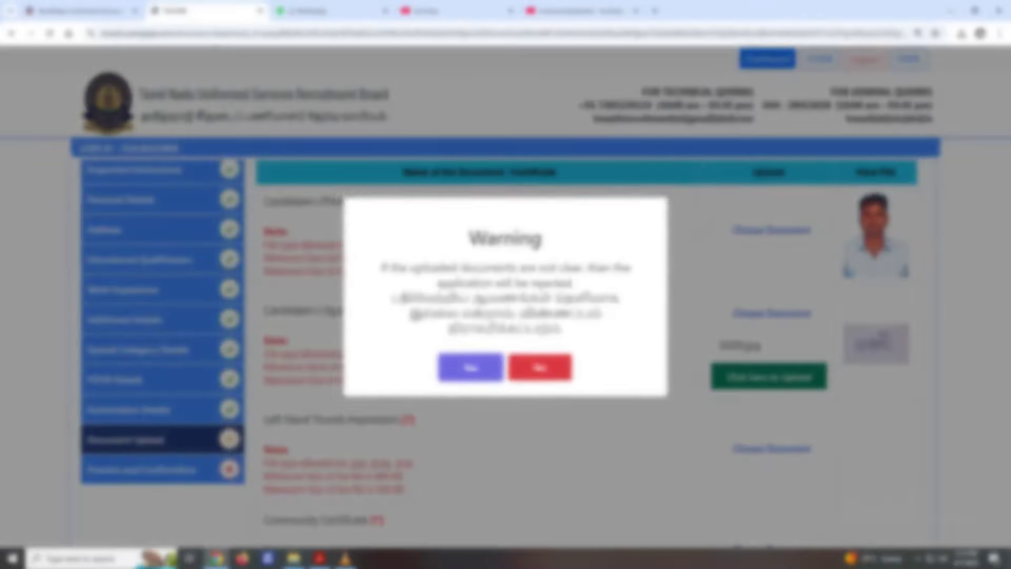
click(468, 370)
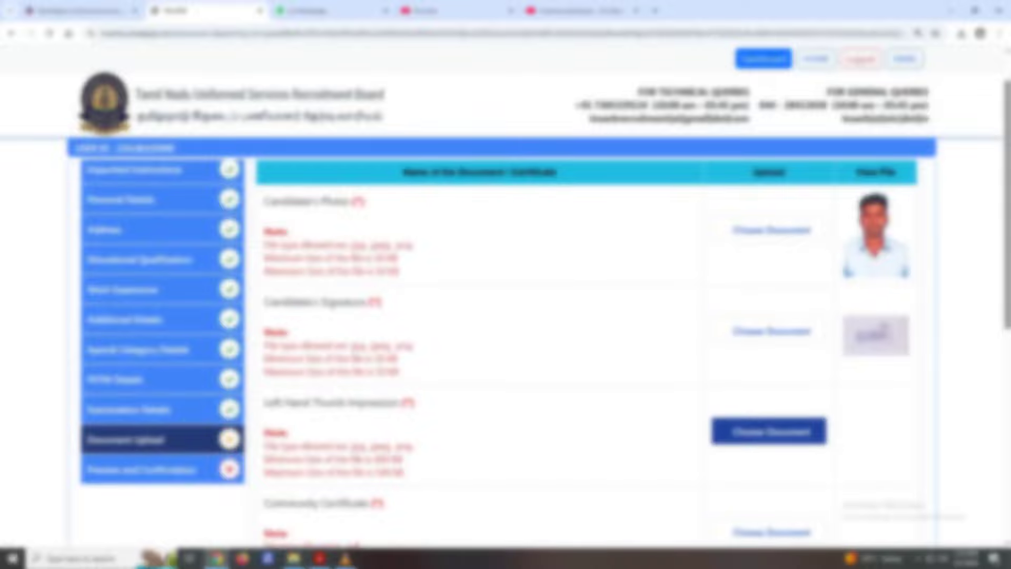
click(768, 431)
double_click(214, 86)
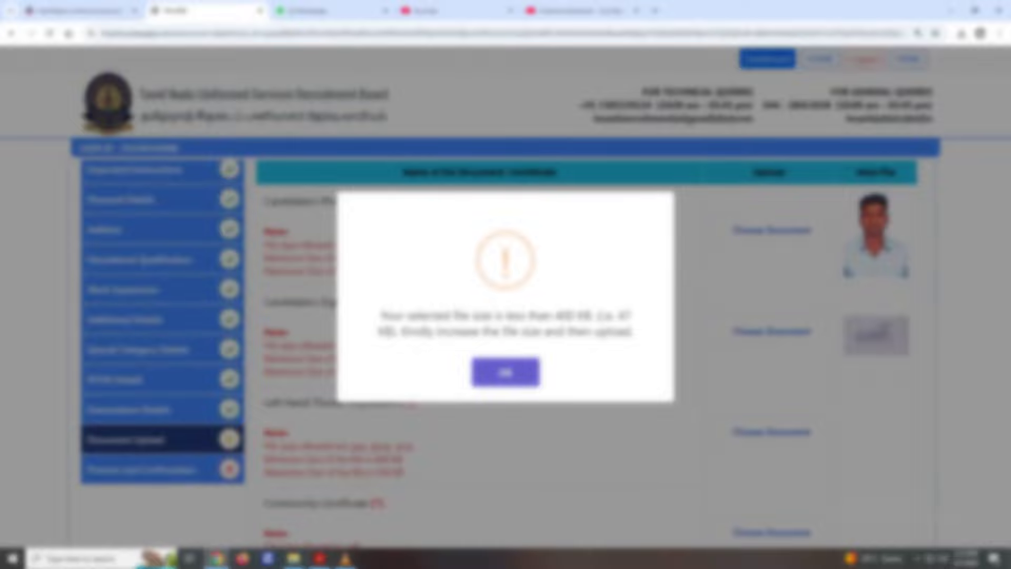
click(505, 373)
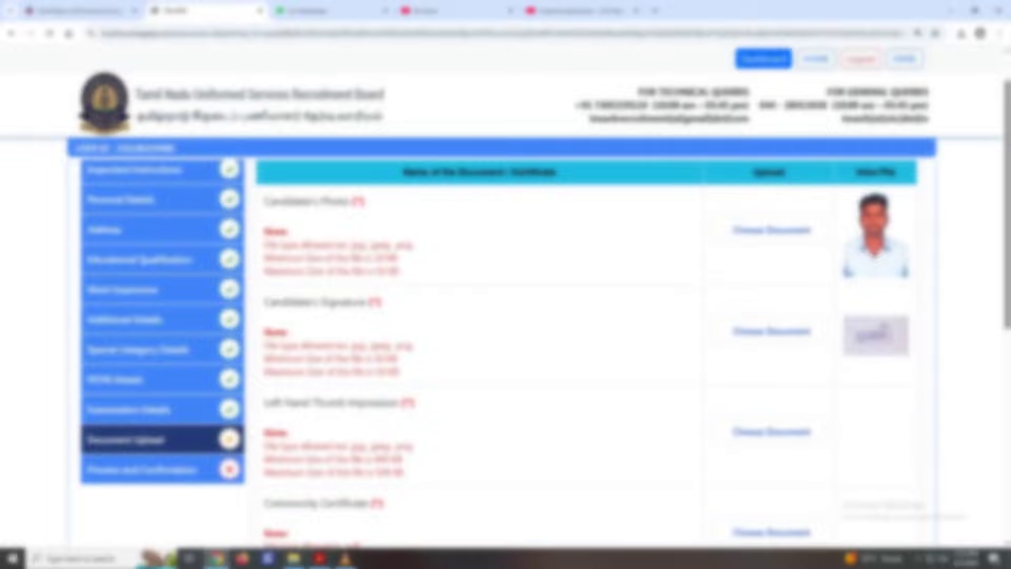
click(772, 432)
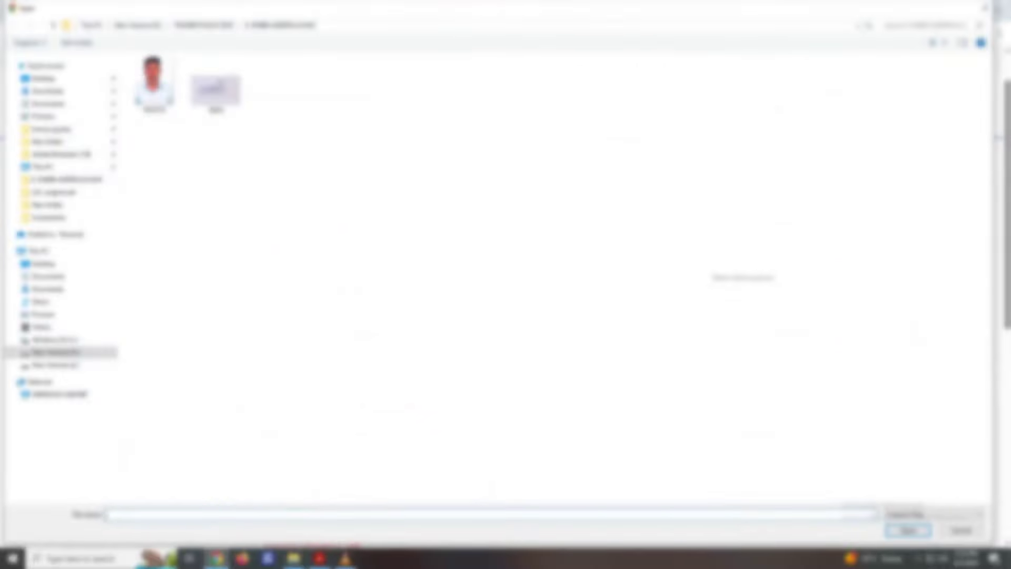
click(985, 8)
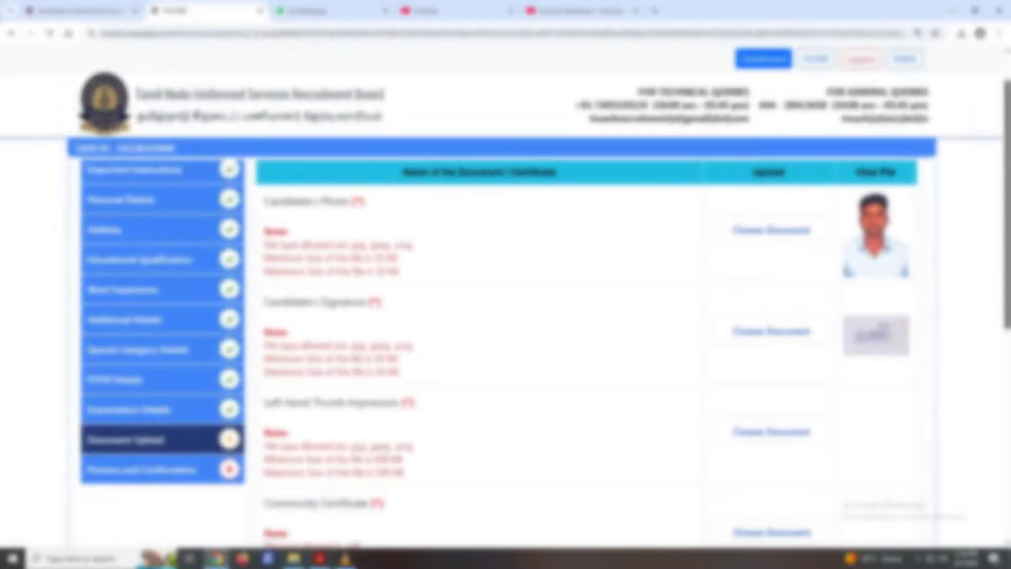
mouse_move(1007, 158)
mouse_down()
mouse_move(1007, 364)
mouse_move(1007, 200)
mouse_up()
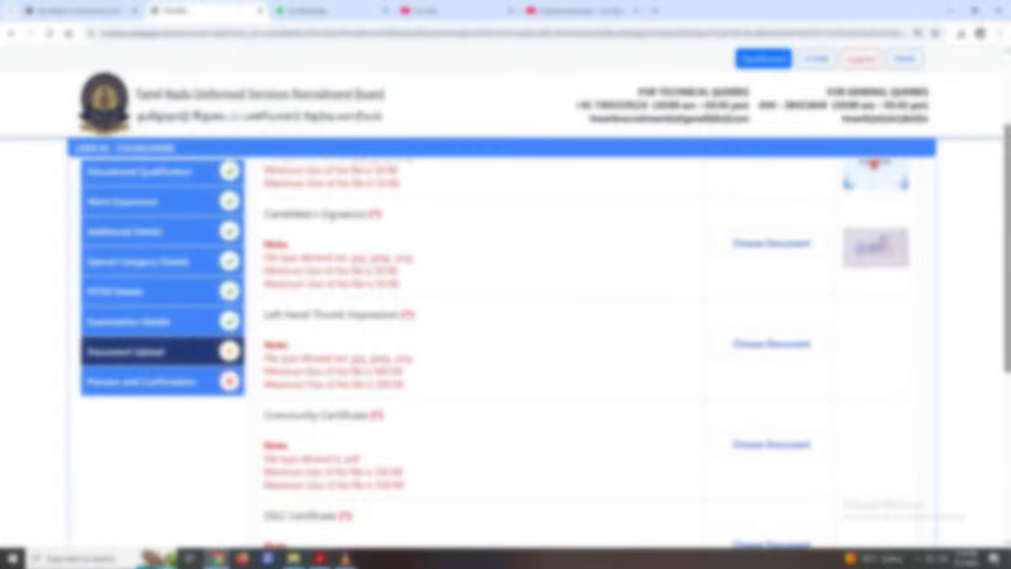